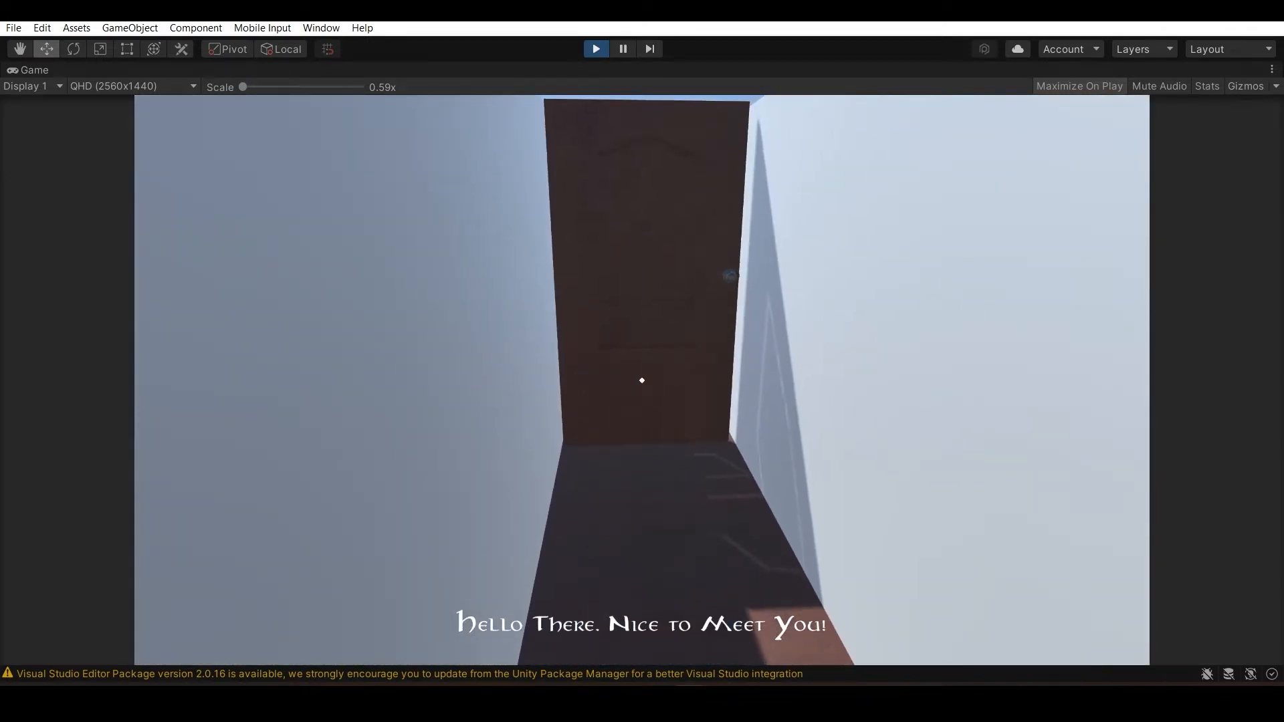
- Stop the play test and place the DOOR prefab from the Prefabs folder in the scene on the separate brown block
key("w")
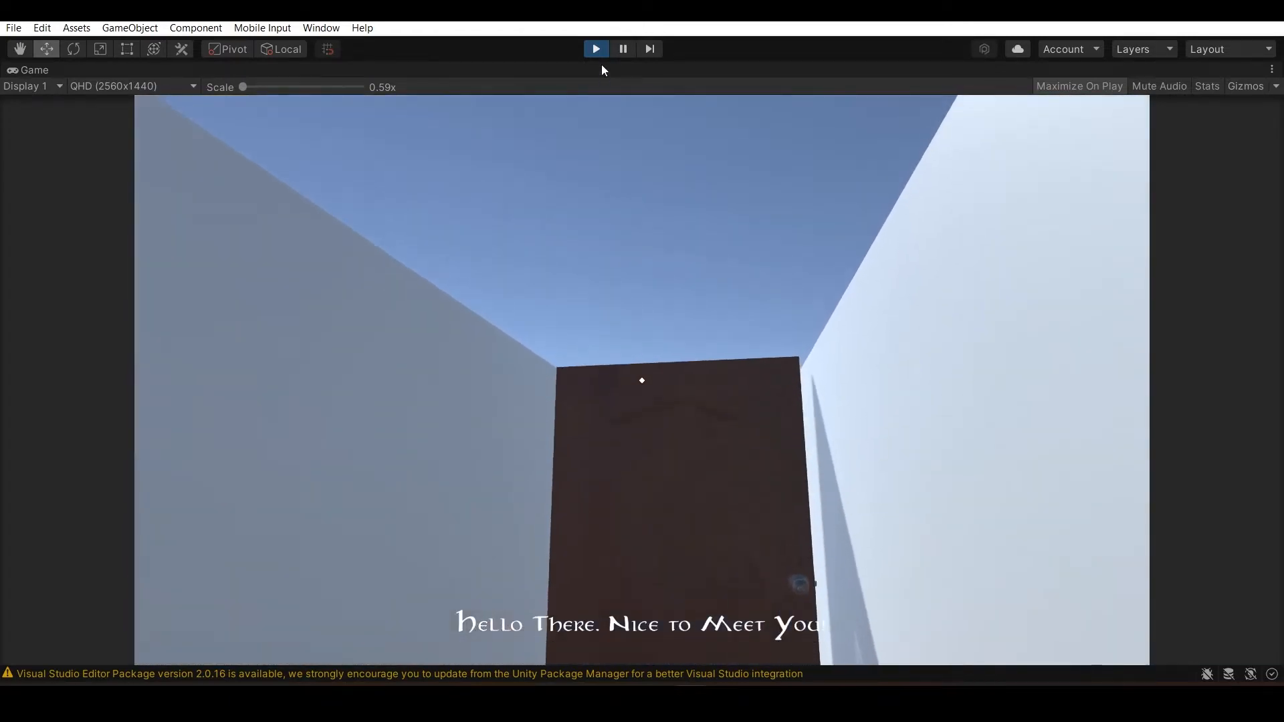
left_click(595, 48)
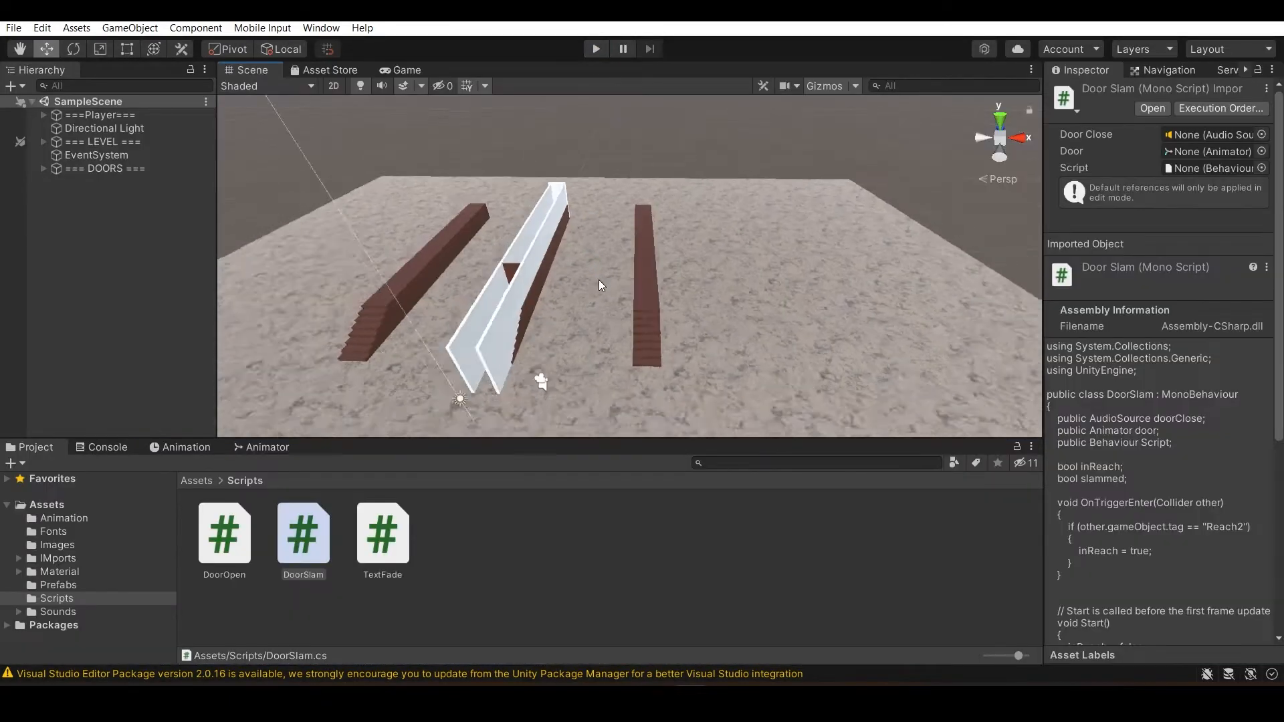
left_click(196, 481)
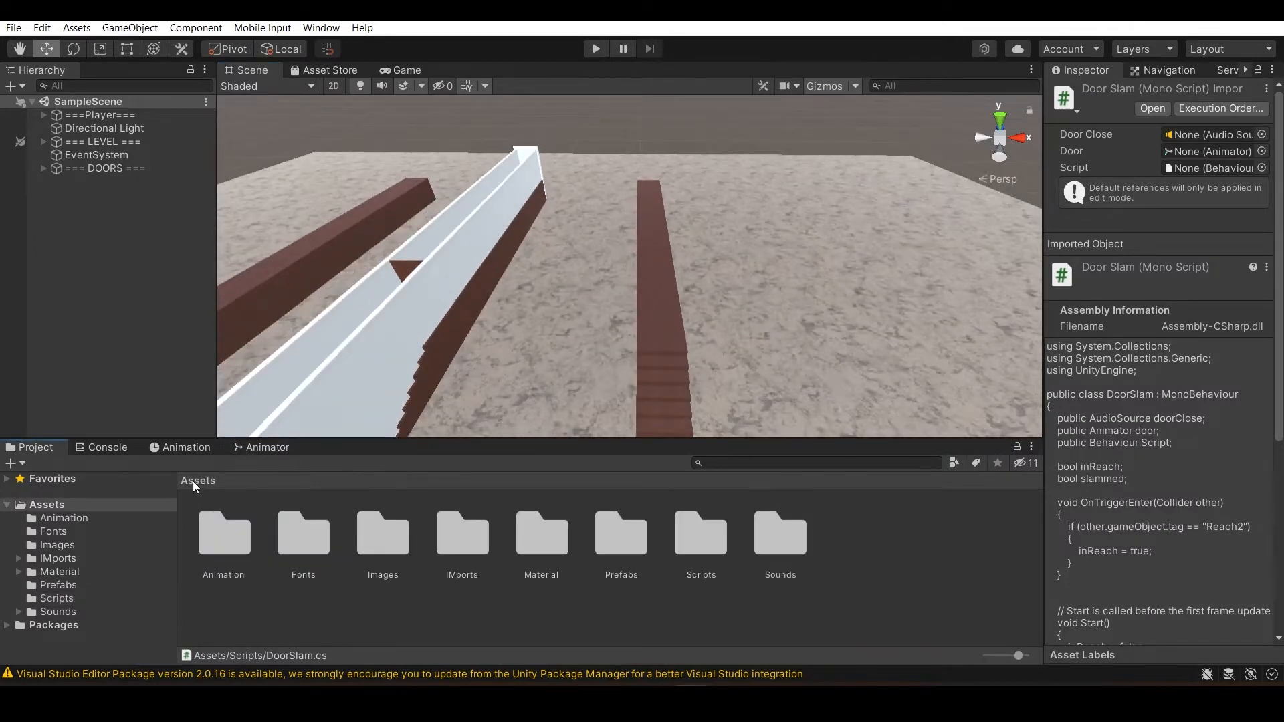
scroll(392, 311, "up", 3)
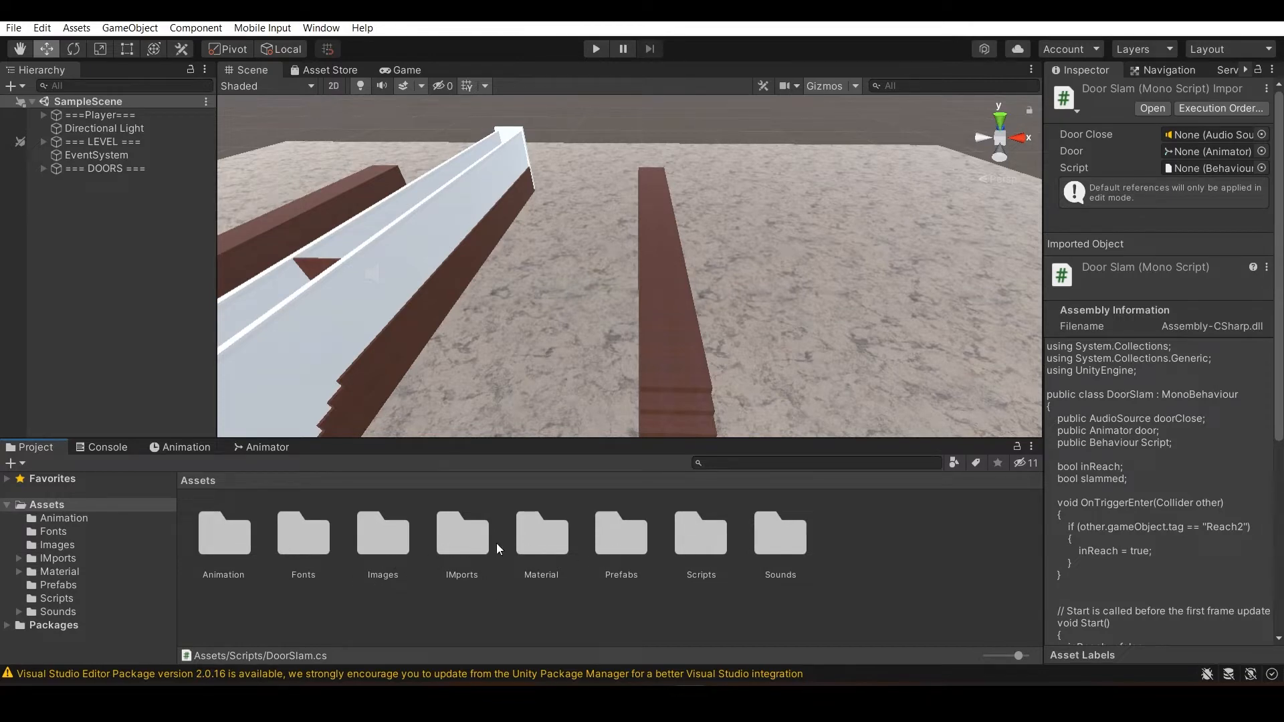
double_click(622, 562)
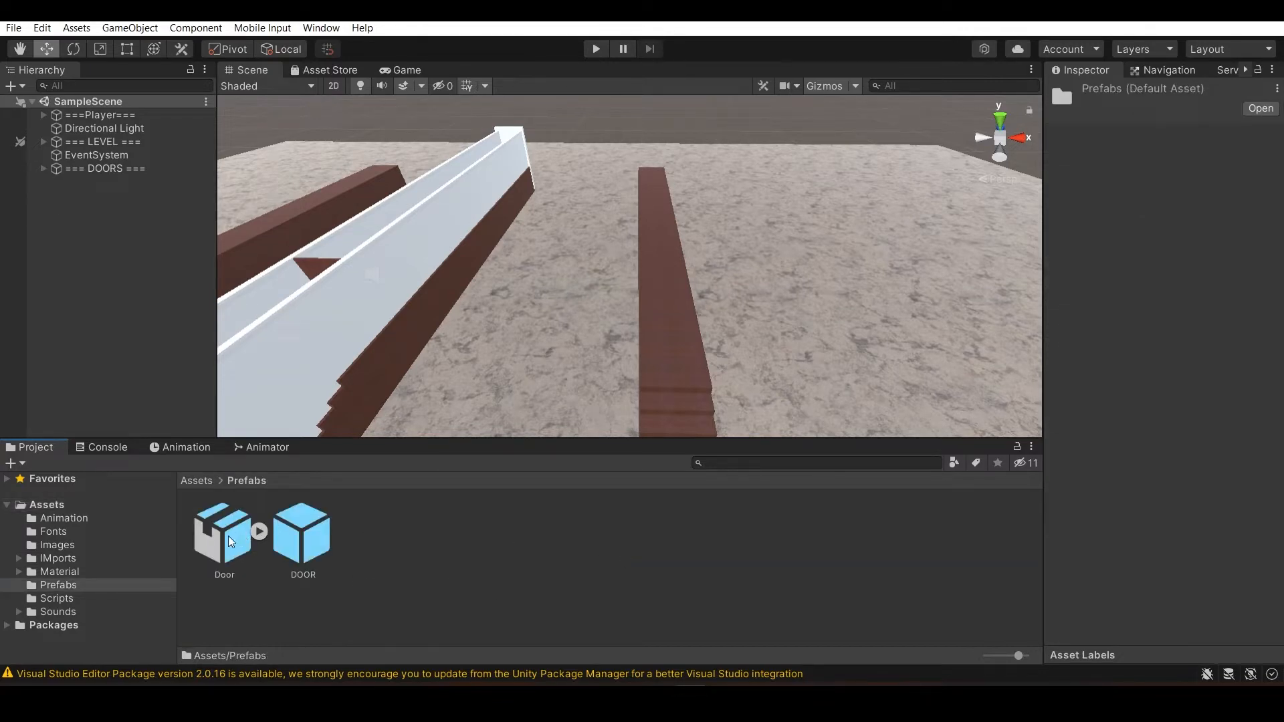
left_click_drag(229, 542, 686, 316)
key("f")
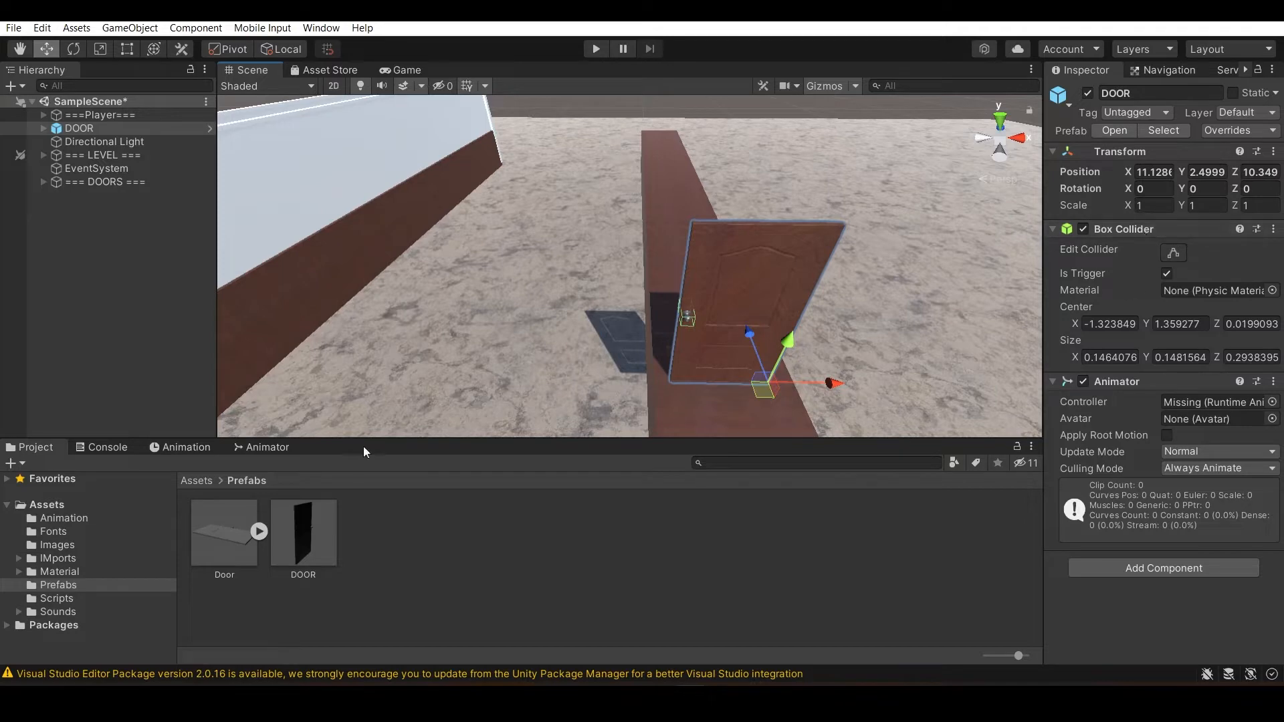
- Create an animation clip named Idle for the placed DOOR, saved in the Prefabs folder
left_click(180, 447)
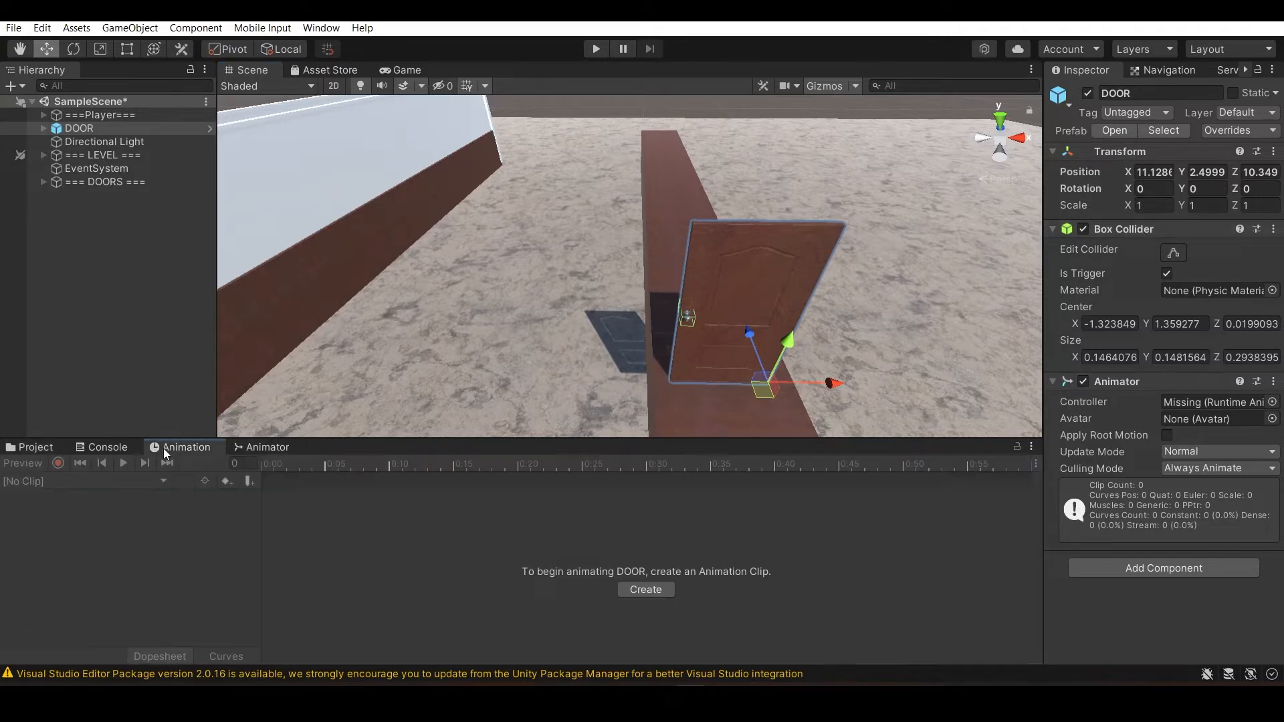
left_click(654, 588)
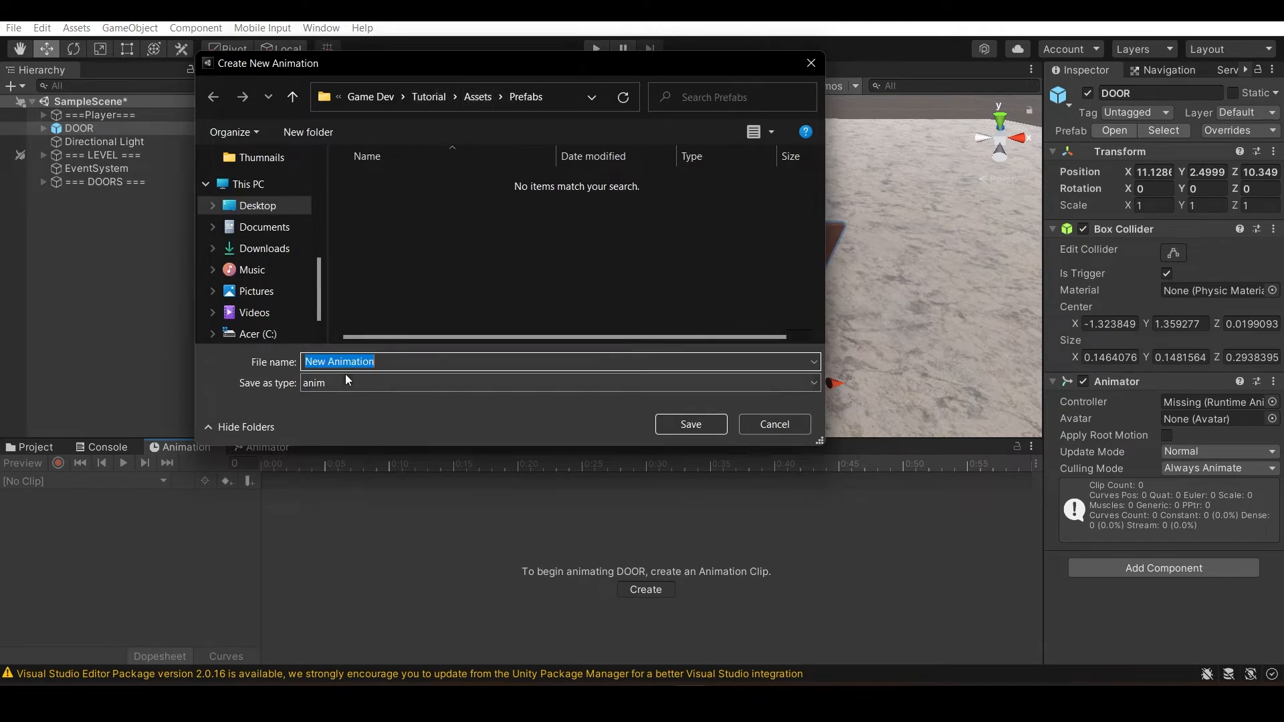
type("Idle")
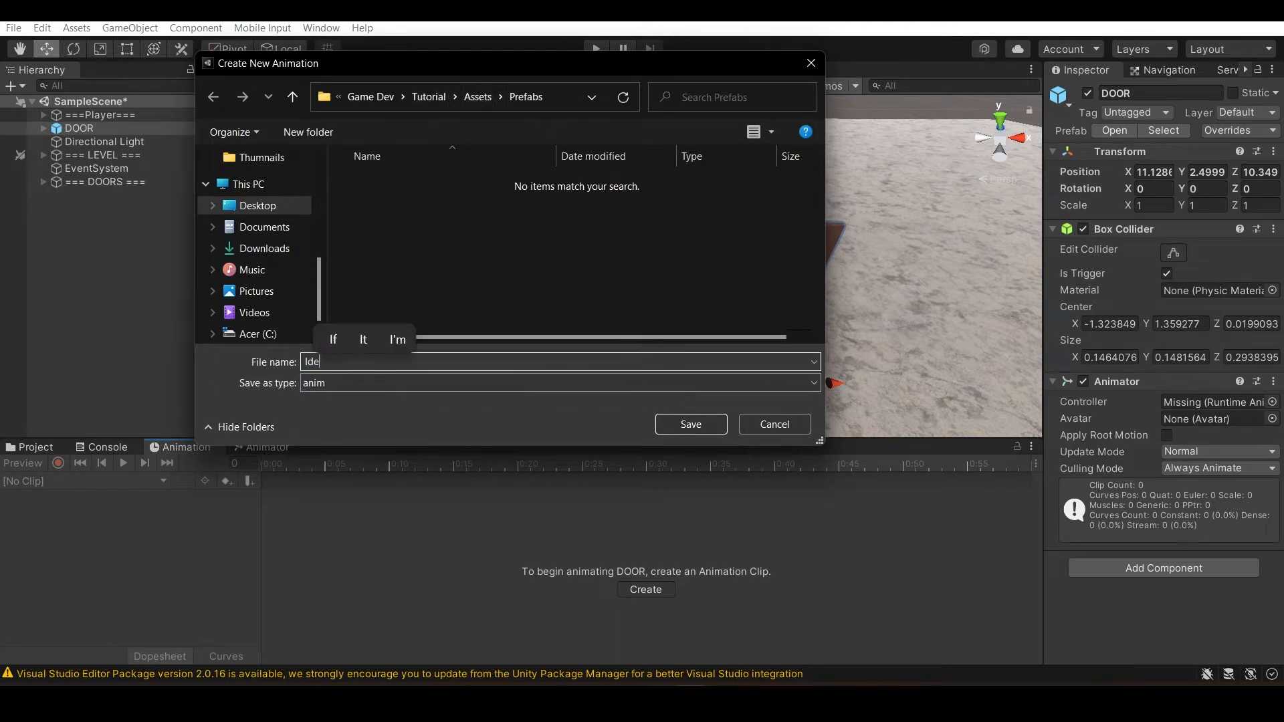
key("Return")
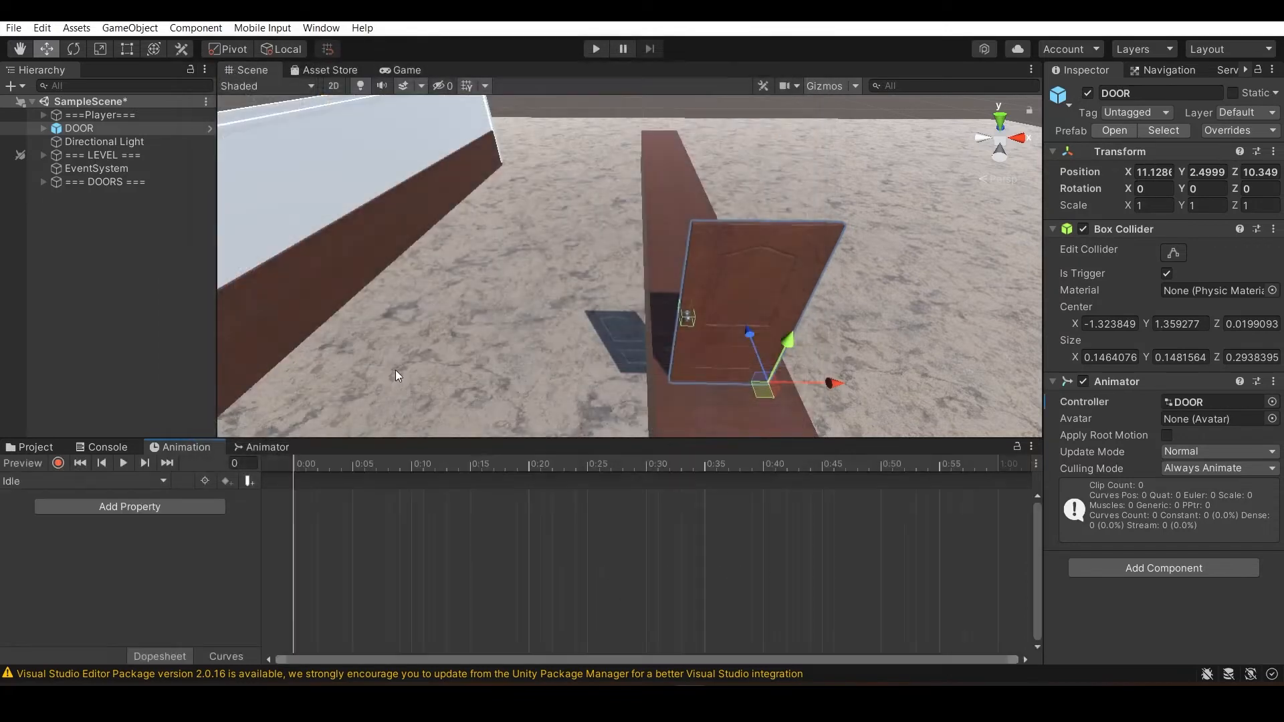
- Add the door's Transform Rotation property to the Idle clip
left_click(162, 506)
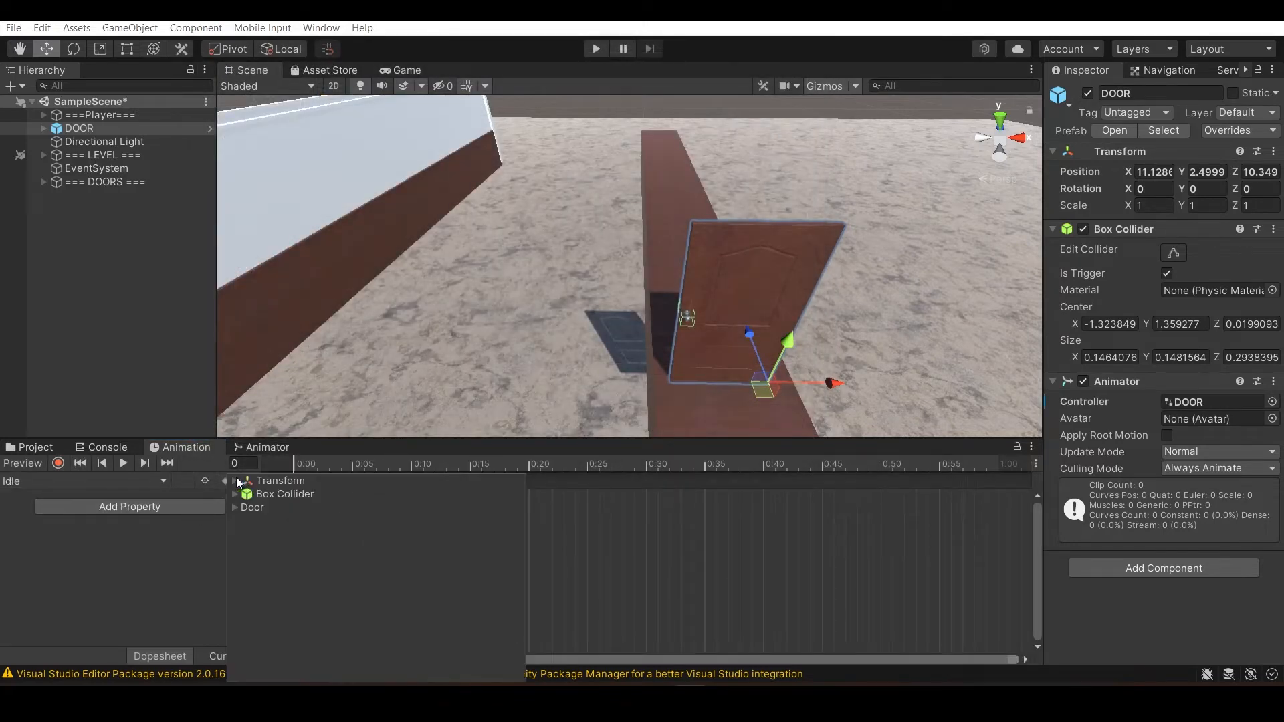
left_click(235, 481)
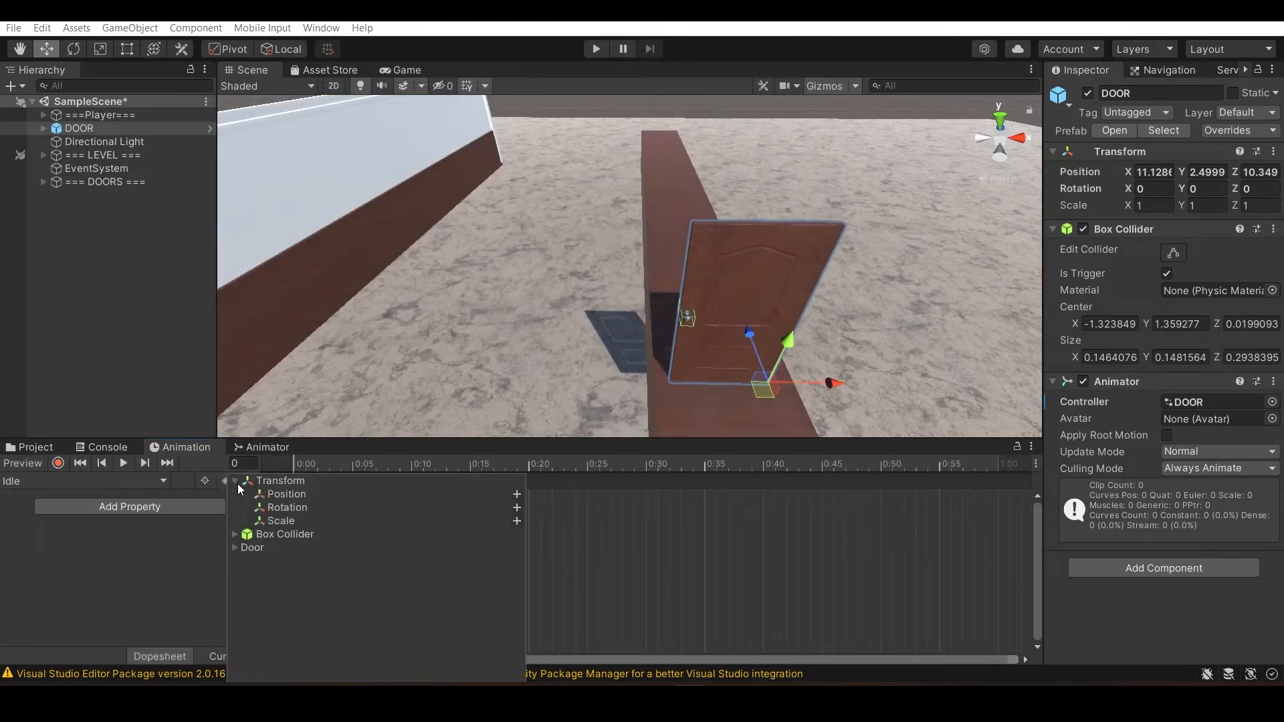
right_click(291, 512)
left_click(321, 522)
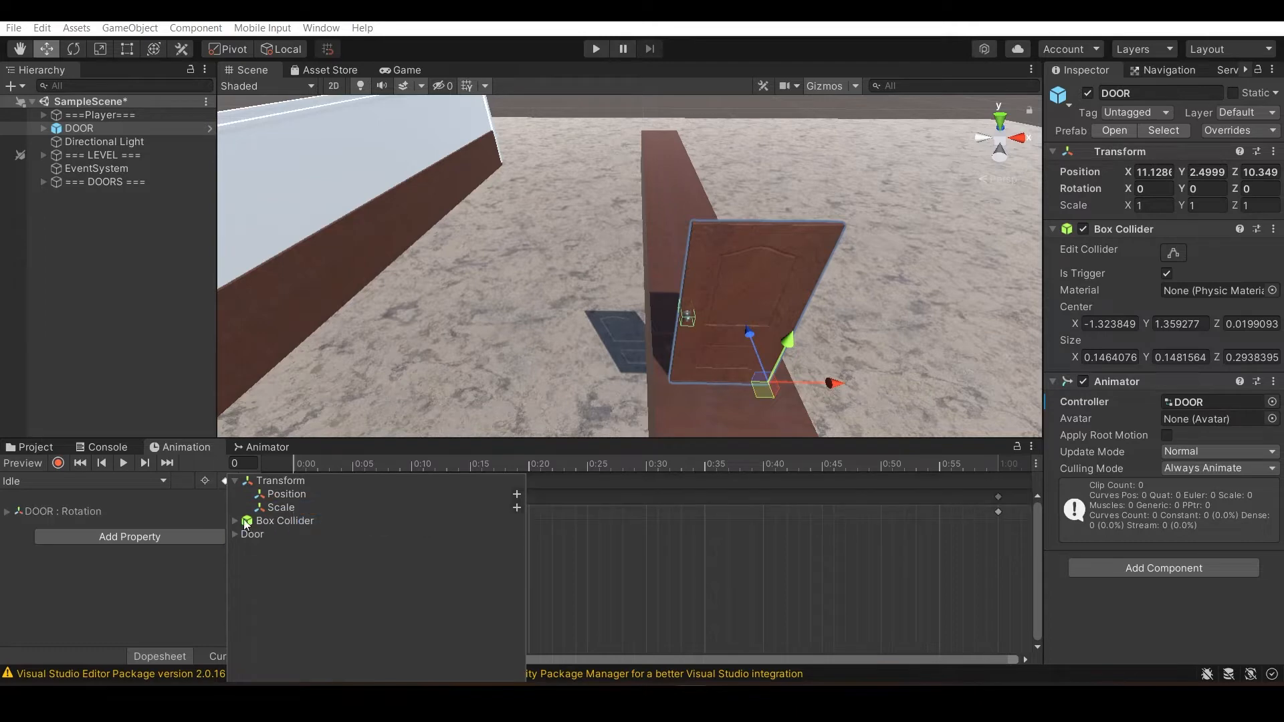
left_click(233, 482)
left_click(175, 576)
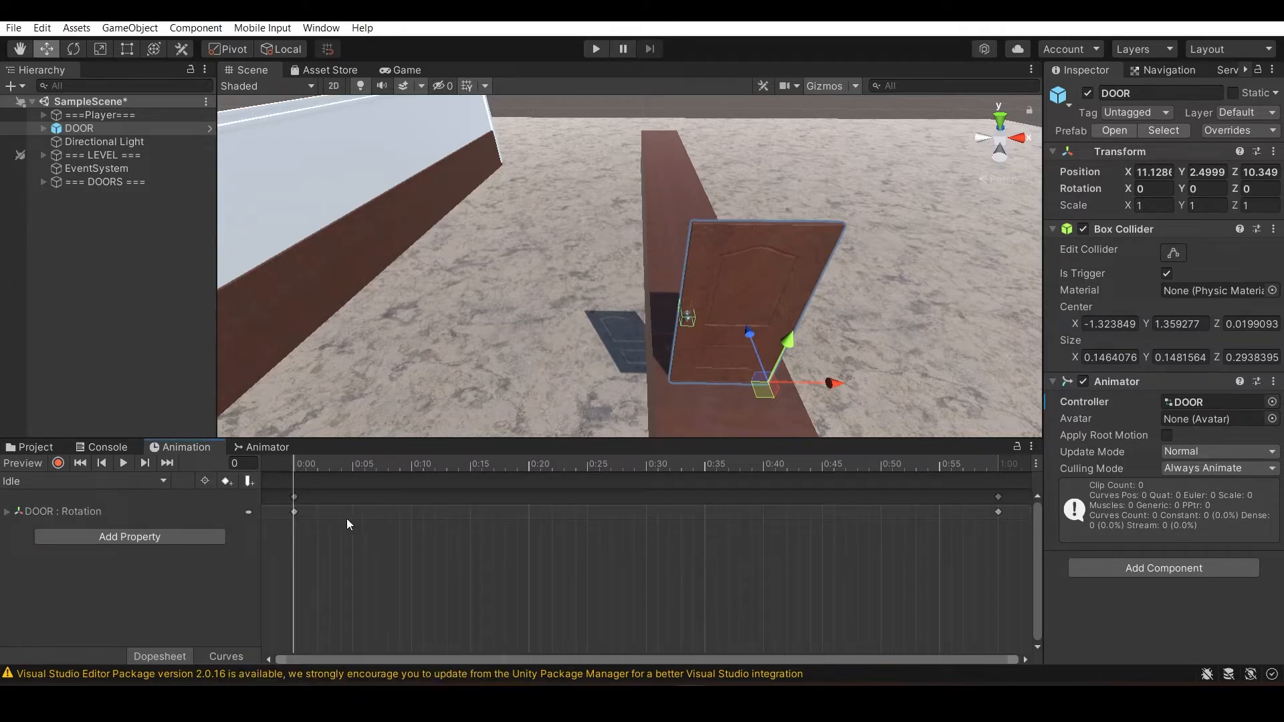
- Copy the Idle clip's first rotation keyframe, create a clip named Open and paste the keyframe at its start
left_click(294, 496)
left_click(134, 482)
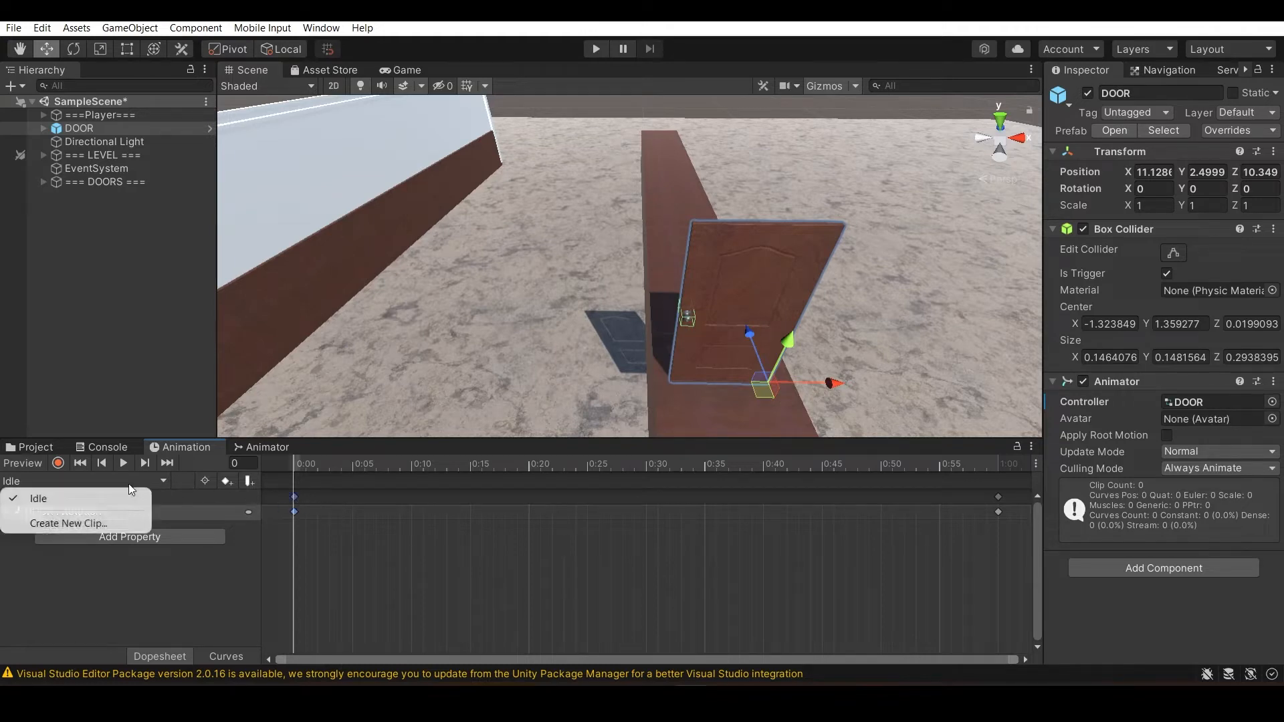
left_click(131, 523)
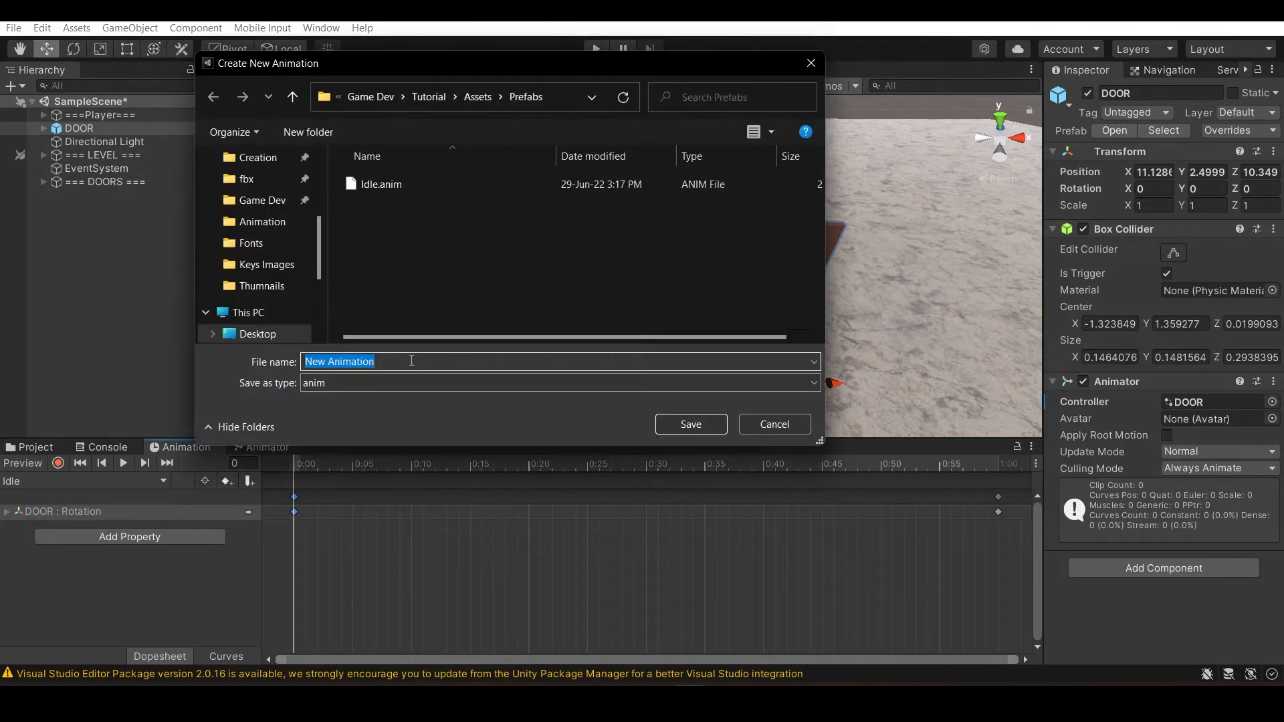
type("Open")
key("Return")
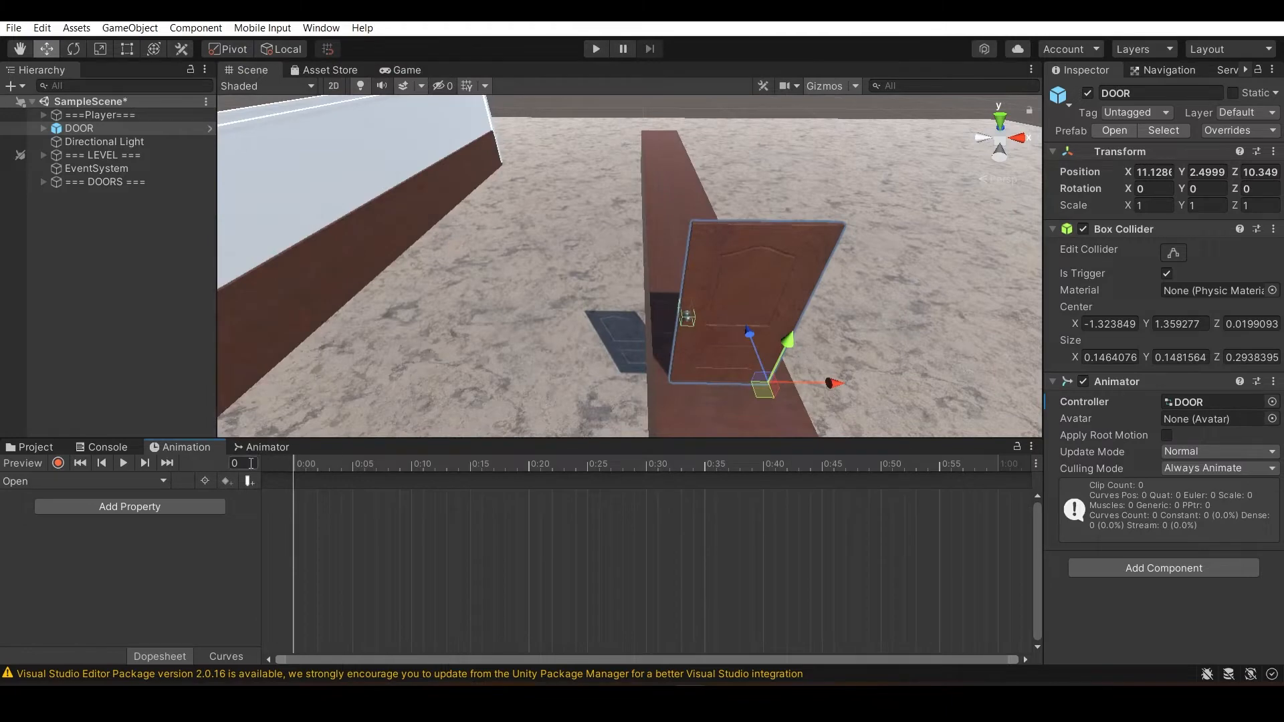
key("ctrl+v")
- Record a keyframe at frame 60 of the Open clip with the door rotated to 105 on Y, and scrub through the motion
left_click_drag(358, 469, 999, 464)
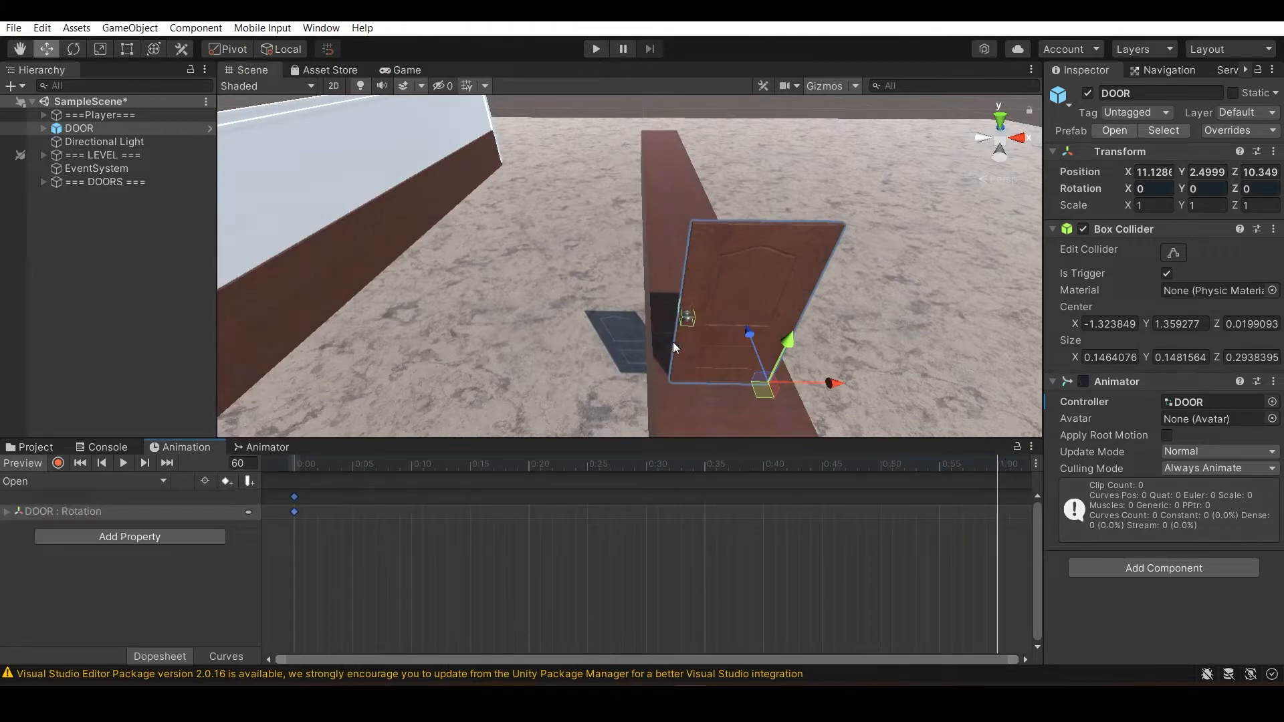
key("e")
left_click_drag(718, 429, 573, 321)
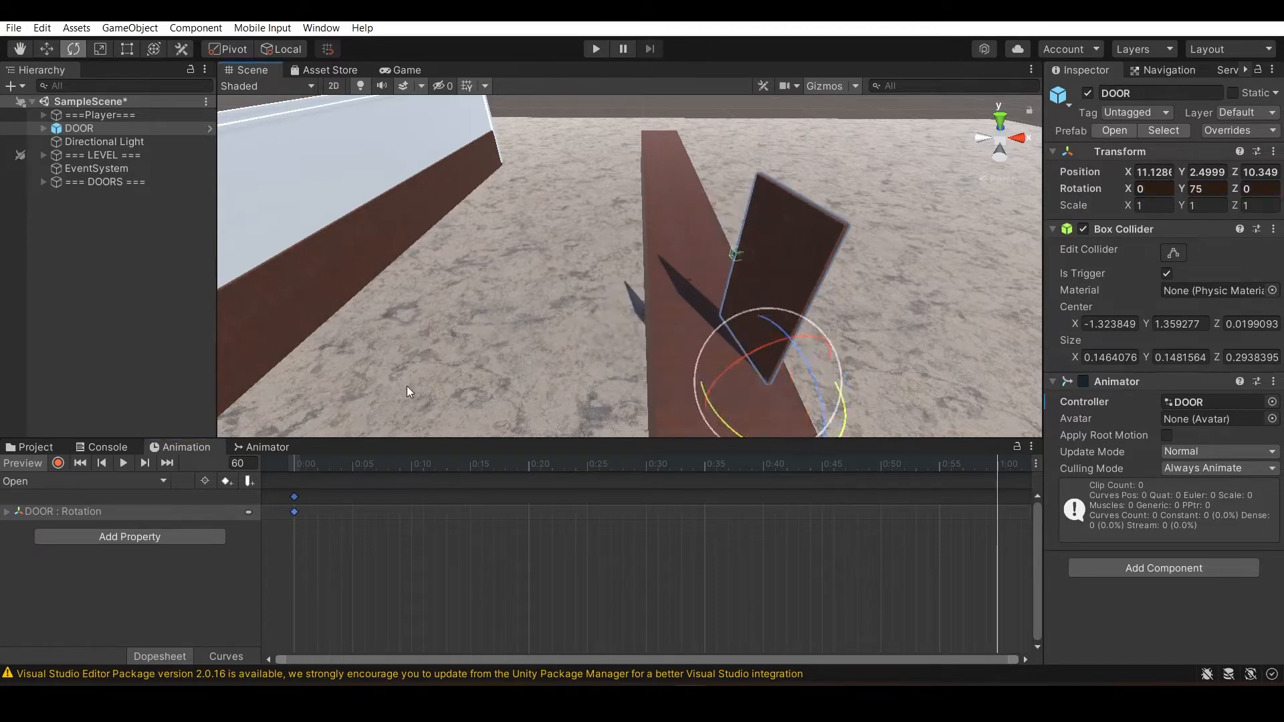
left_click(60, 467)
left_click_drag(738, 425, 611, 302)
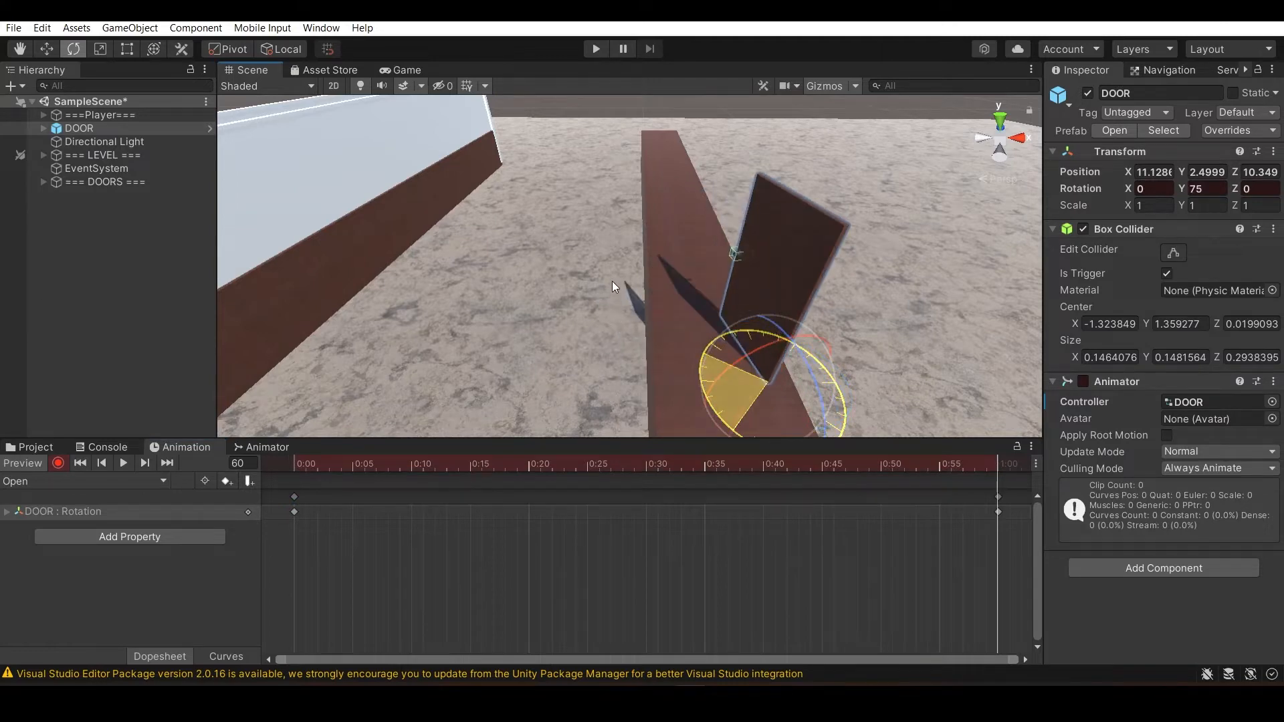
left_click_drag(635, 244, 539, 247)
left_click_drag(441, 464, 358, 497)
- Copy the Open clip's last rotation keyframe, create a clip named Close and paste the keyframe at frame 0
left_click(82, 481)
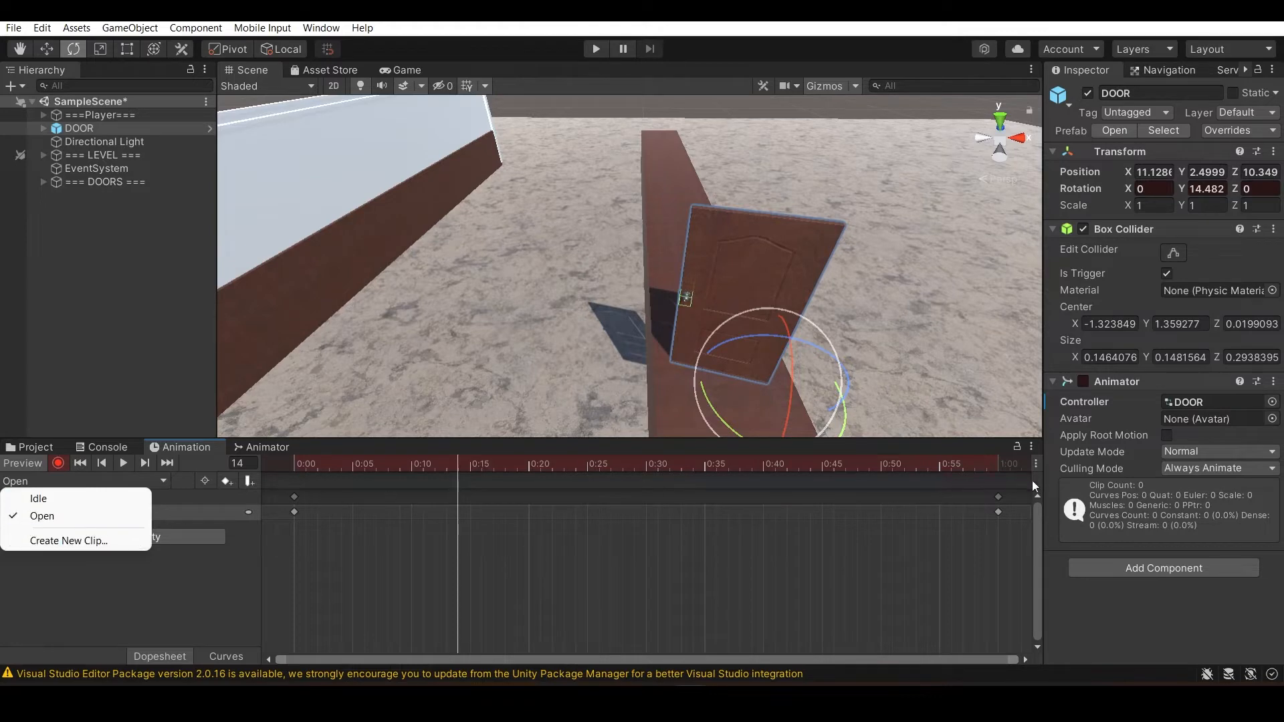
left_click(999, 497)
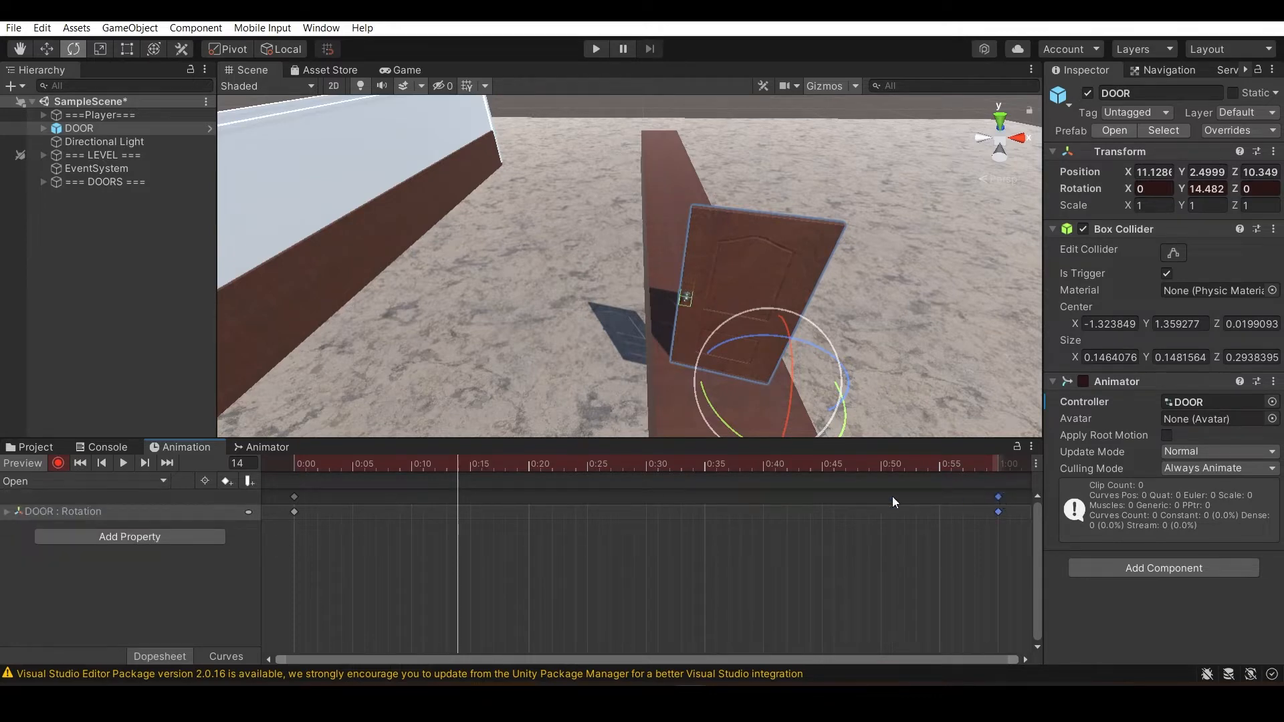
left_click(42, 479)
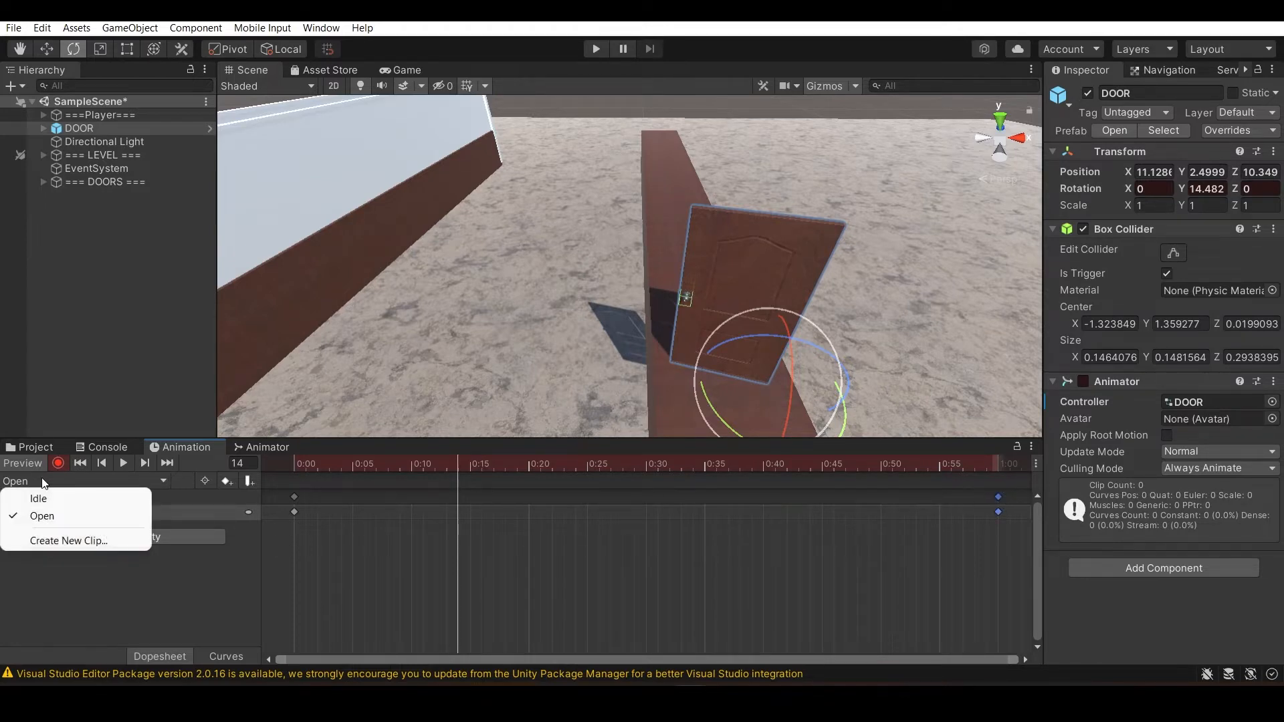
left_click(62, 540)
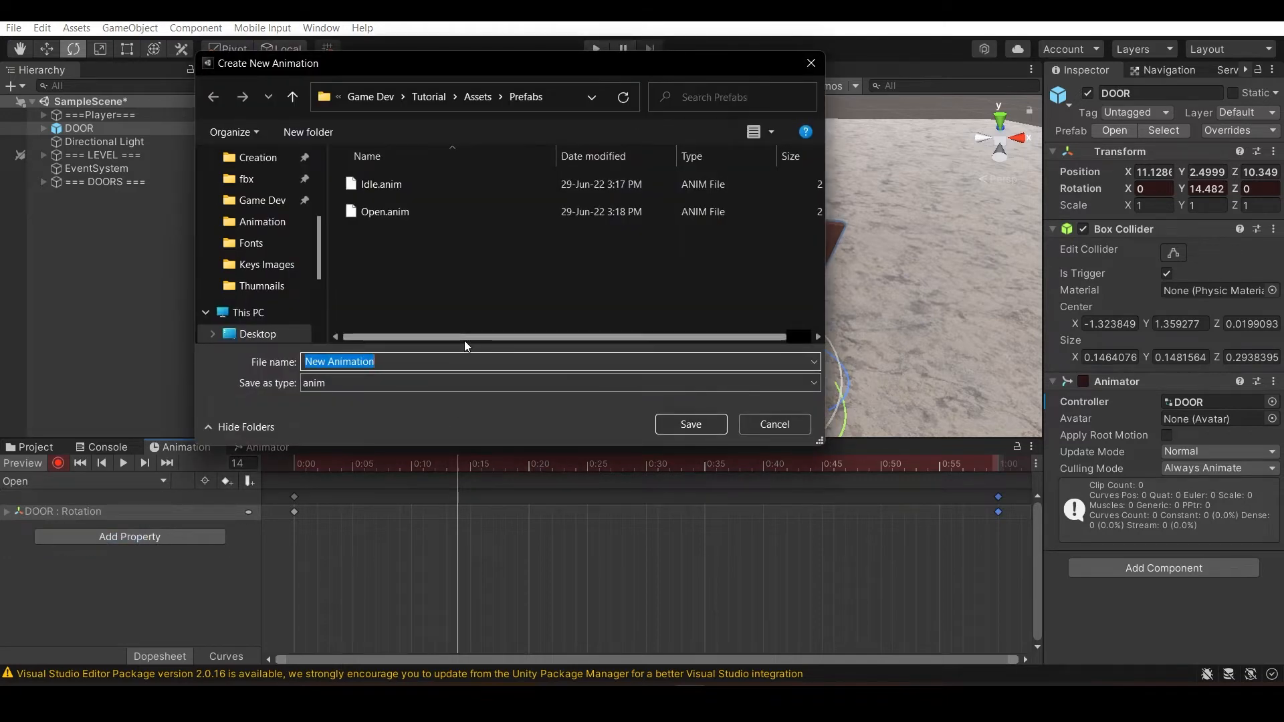
type("Close")
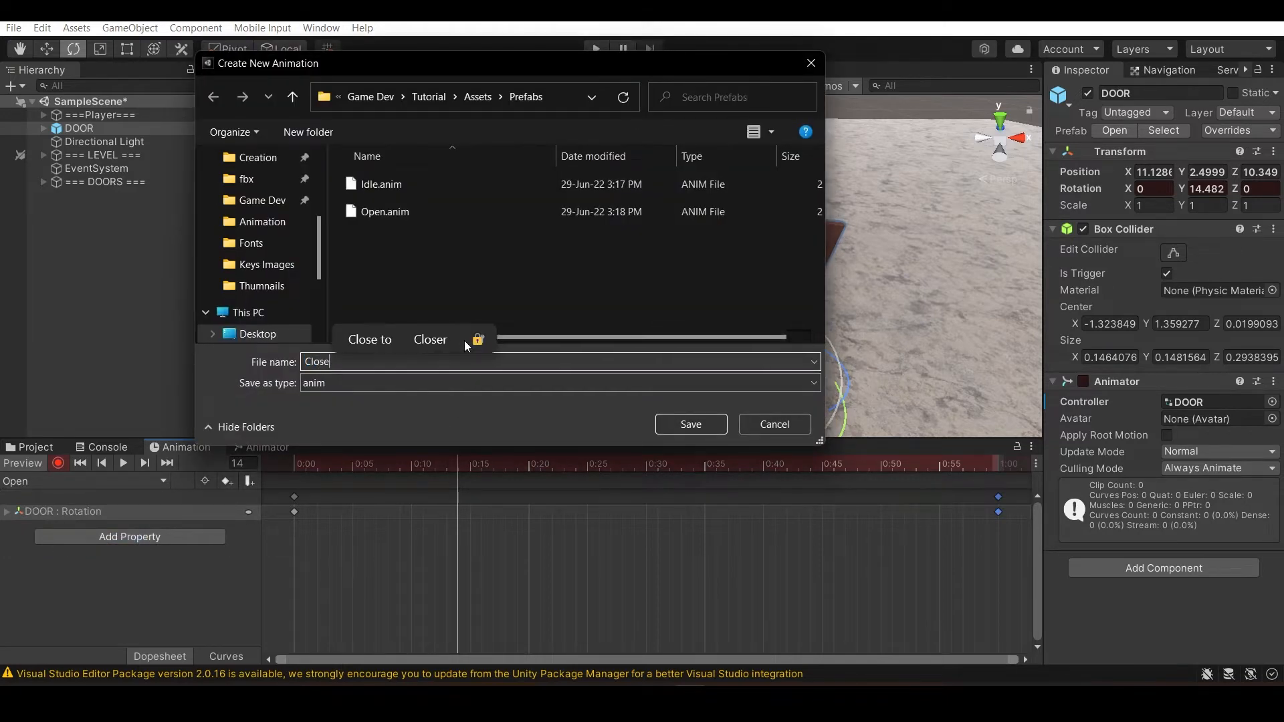
key("Return")
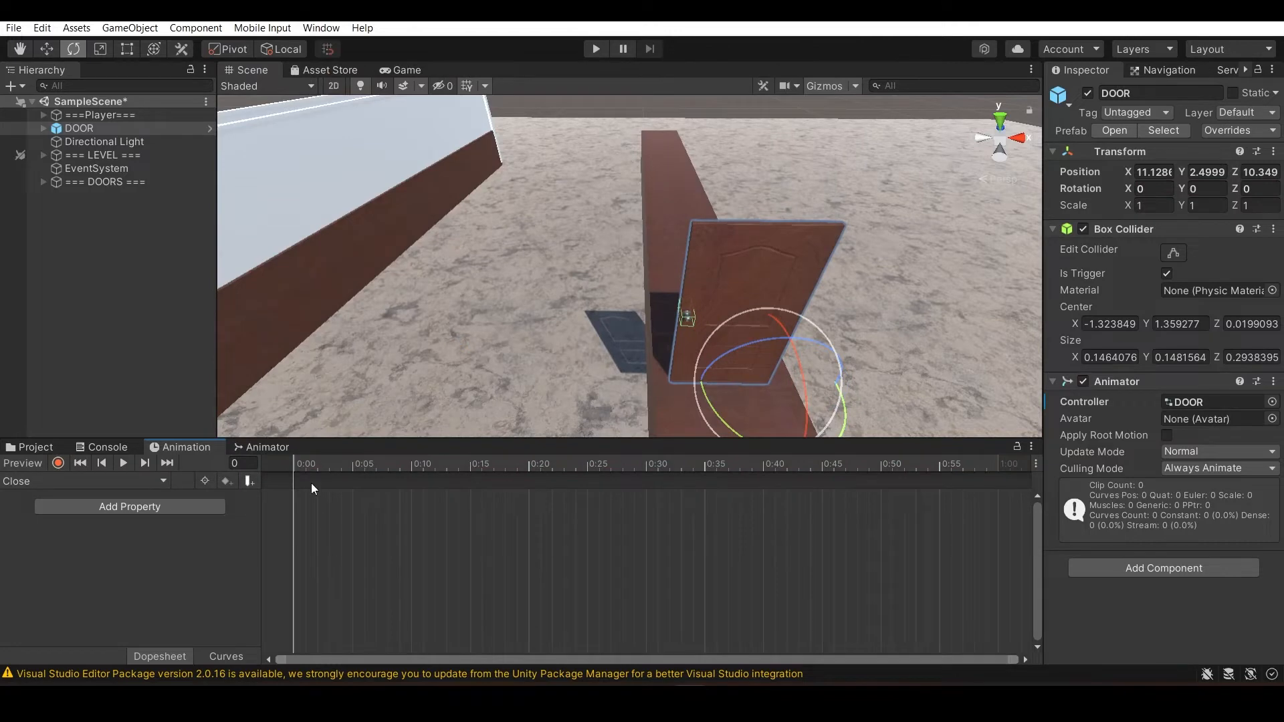
key("shift+e")
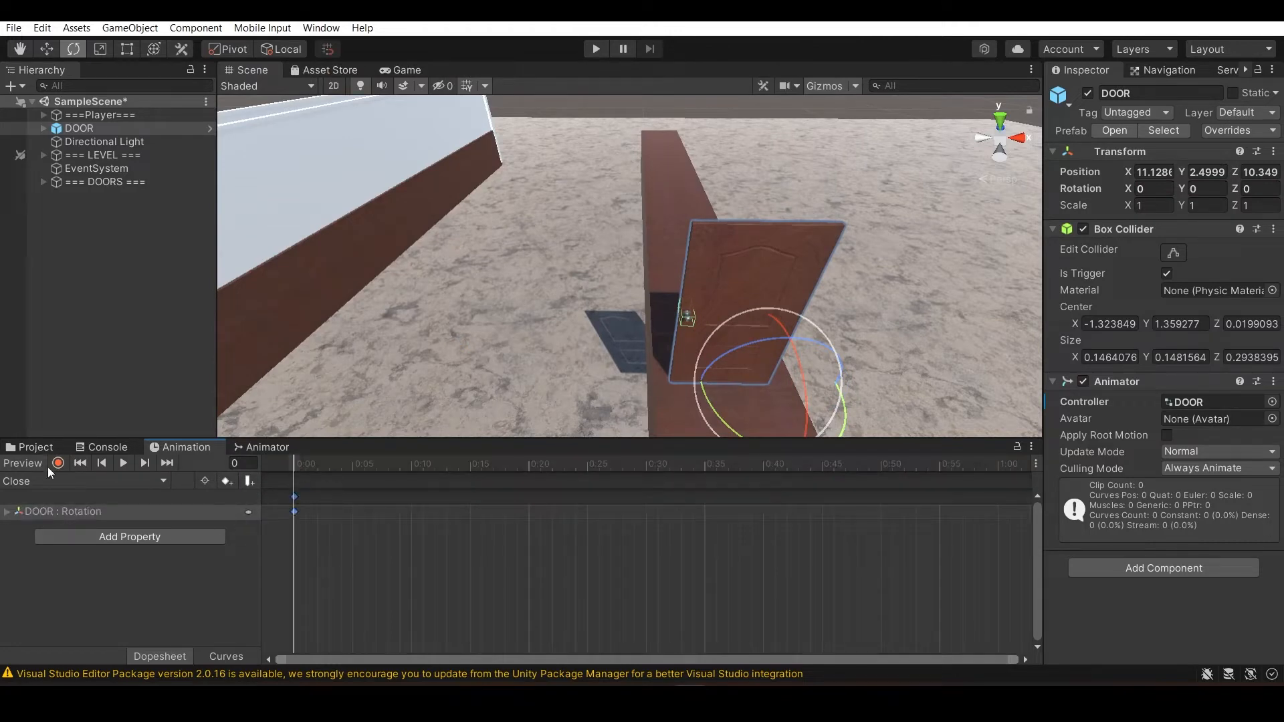
- Copy the Open clip's first rotation keyframe, preview the clip and return to the Close clip
left_click(58, 481)
left_click(92, 533)
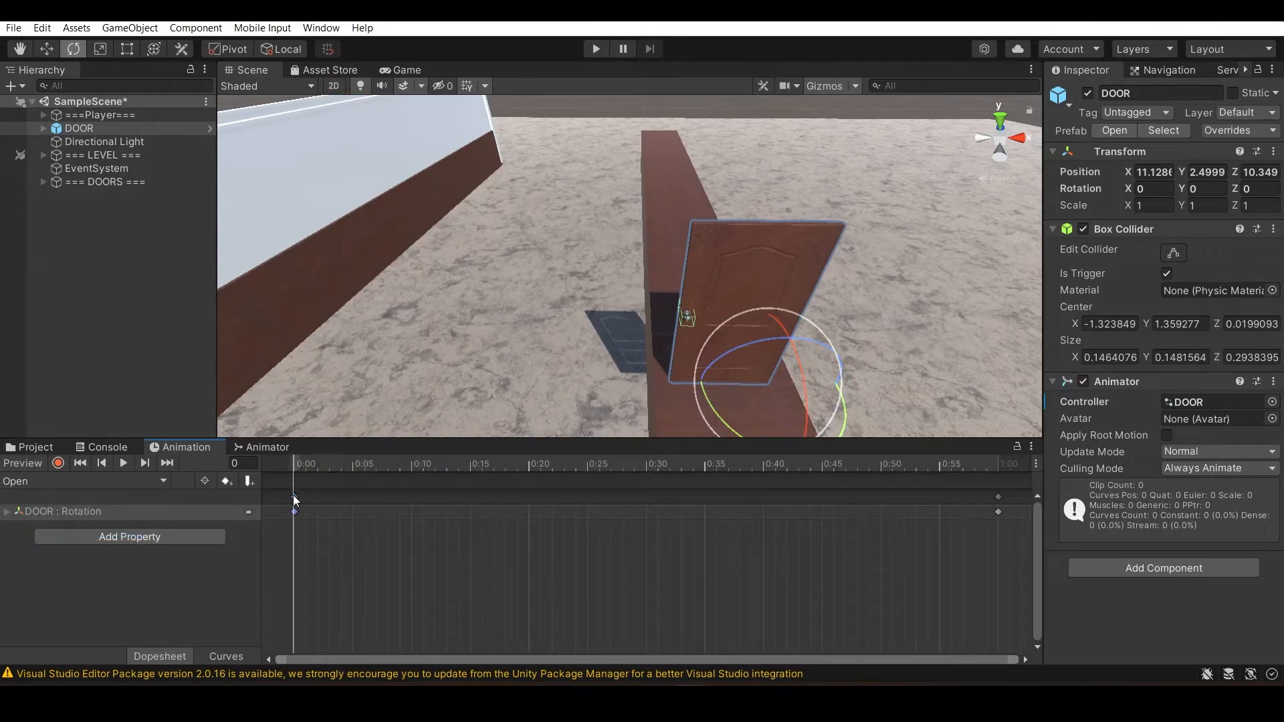
left_click(131, 466)
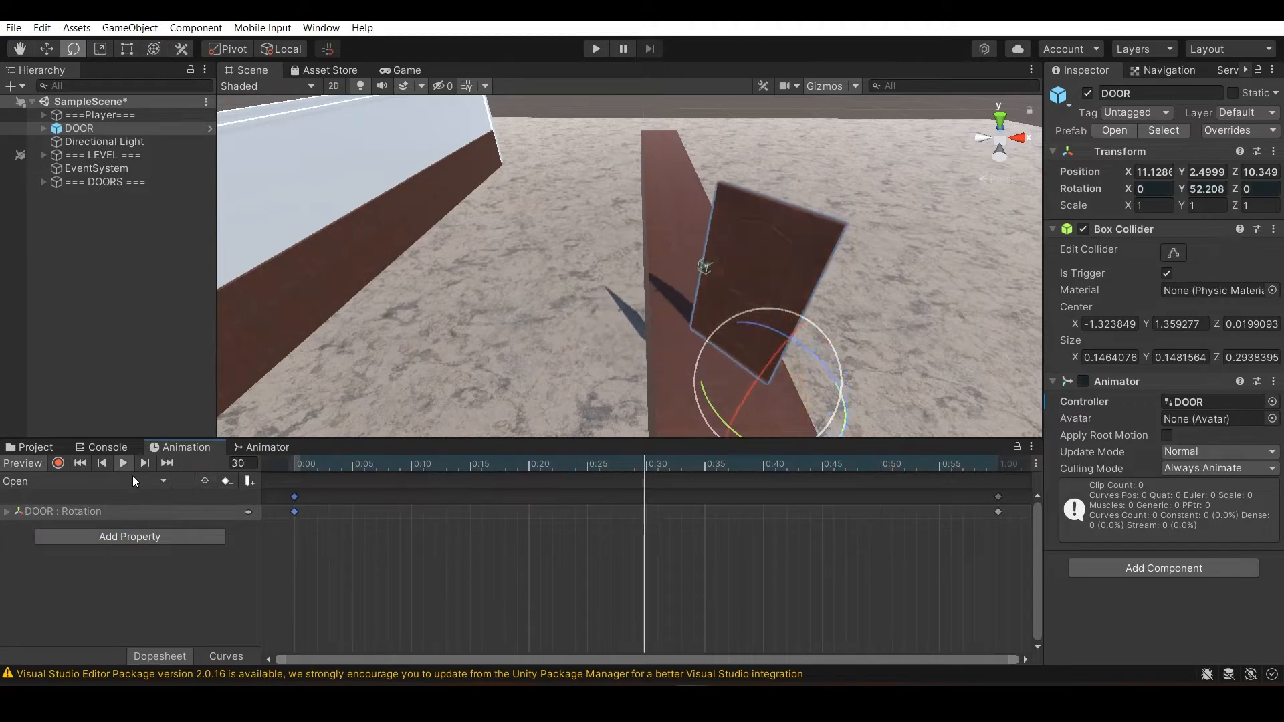
left_click(134, 481)
left_click(140, 498)
- Paste the copied closed-door keyframe at frame 40 of the Close clip and play the clip from the start
left_click_drag(635, 468, 737, 463)
scroll(719, 532, "down", 10)
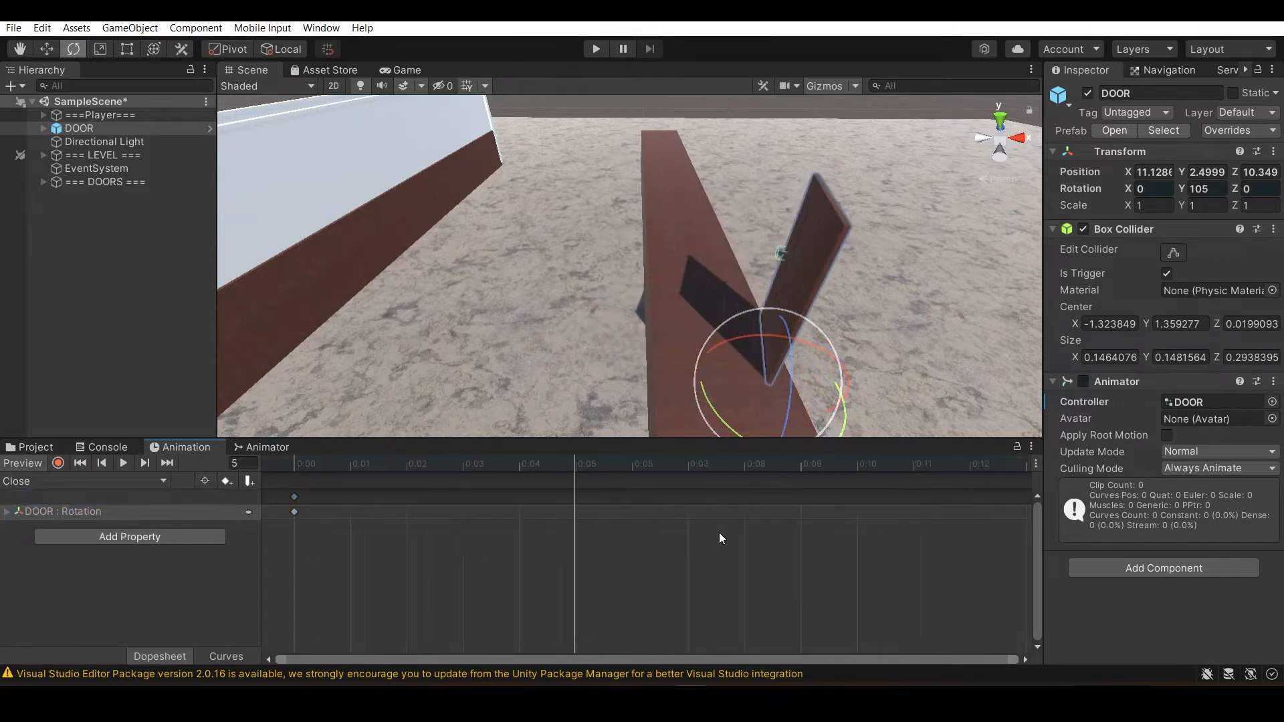
scroll(718, 532, "down", 4)
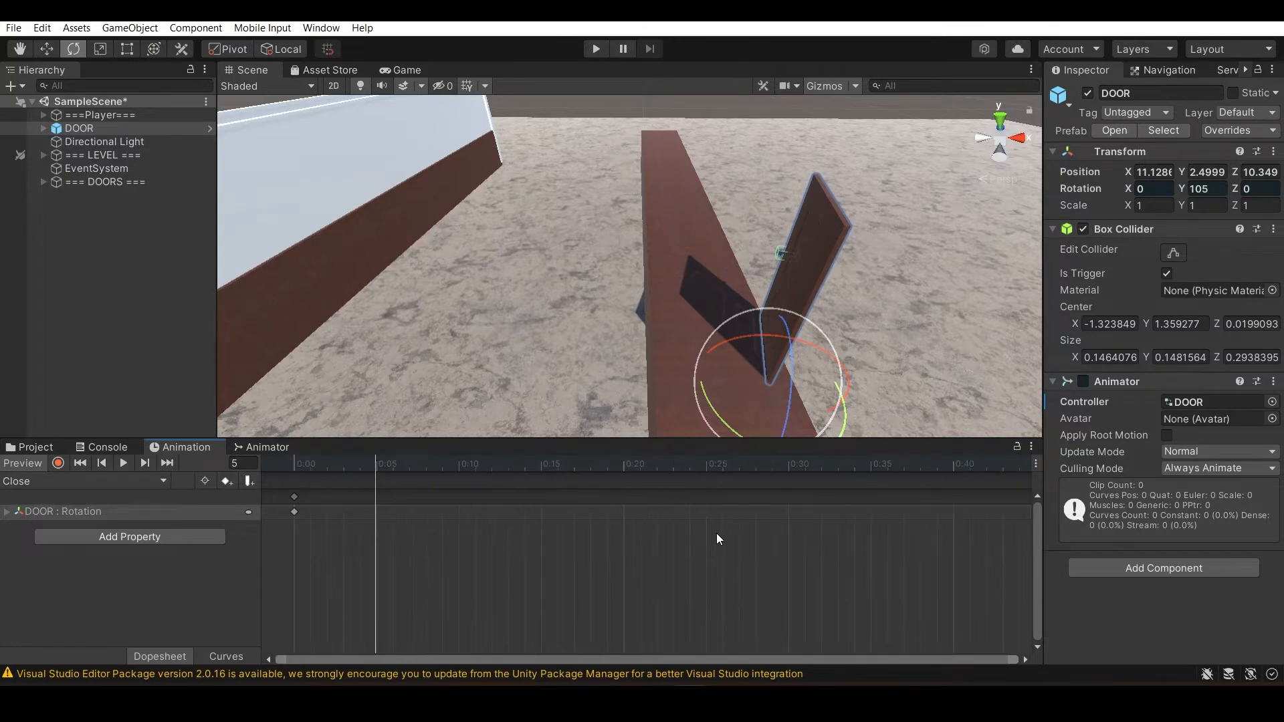
left_click(865, 460)
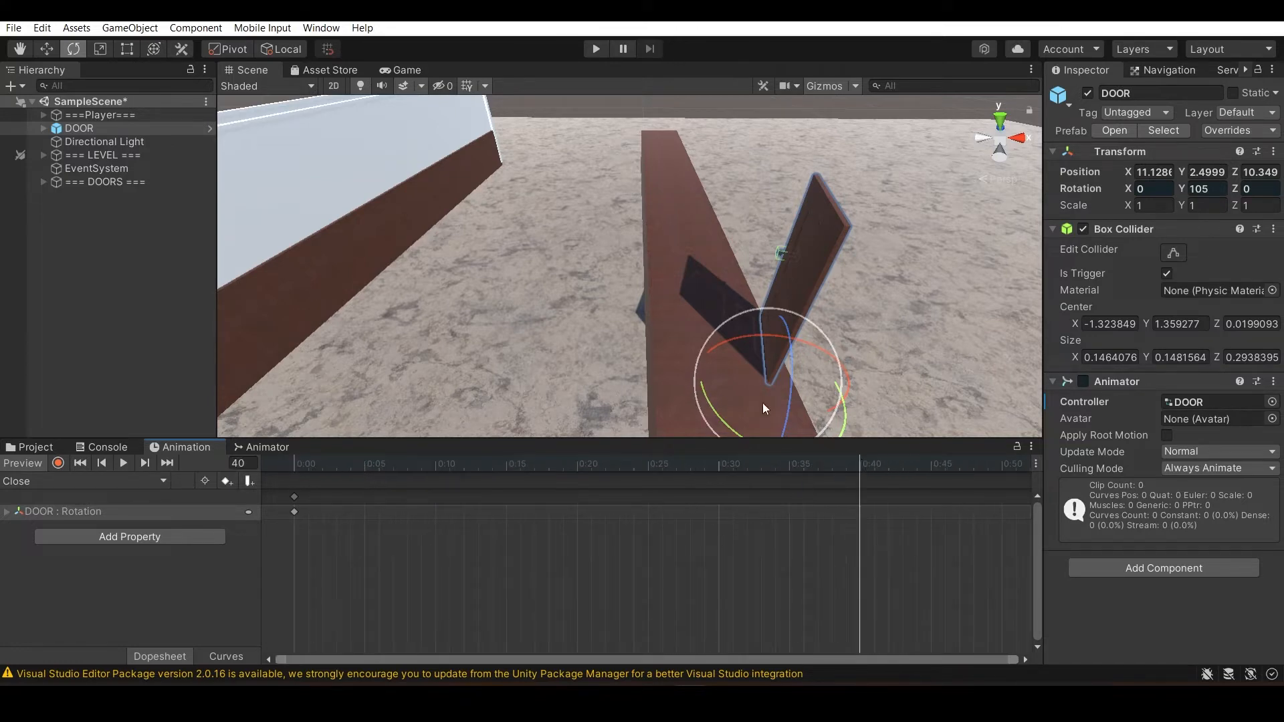
key("ctrl+v")
left_click(294, 462)
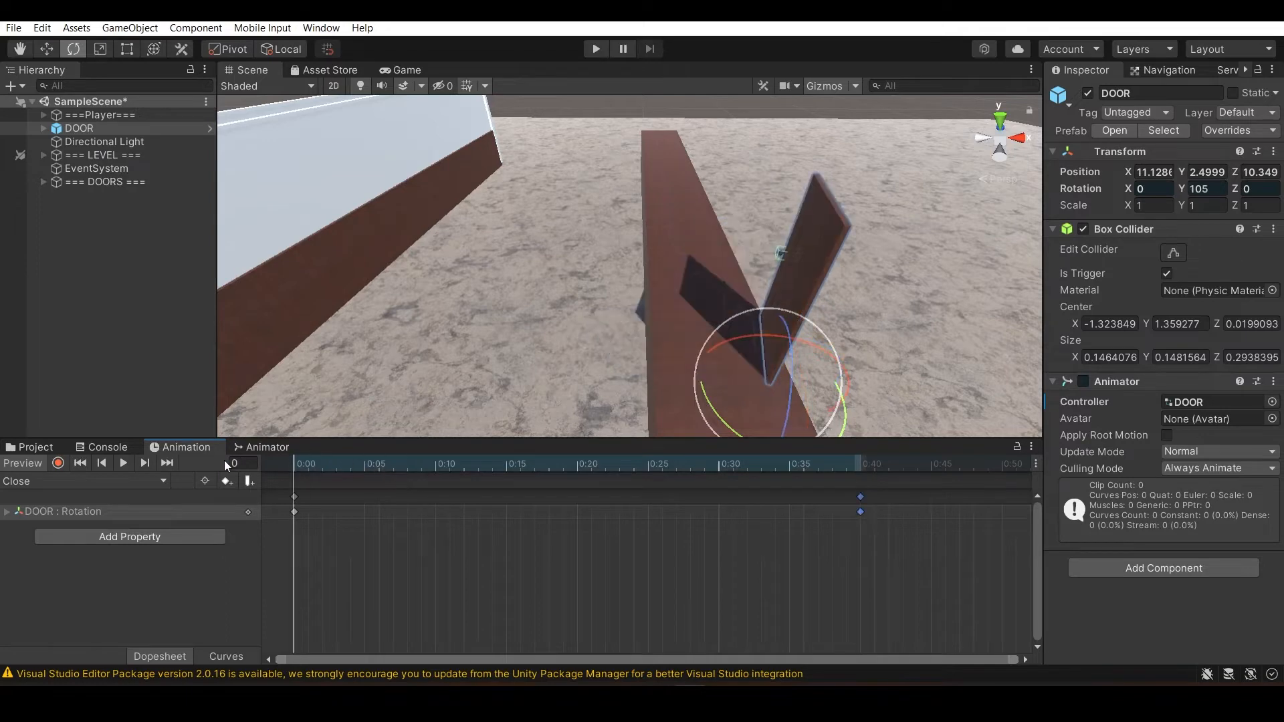
left_click(123, 463)
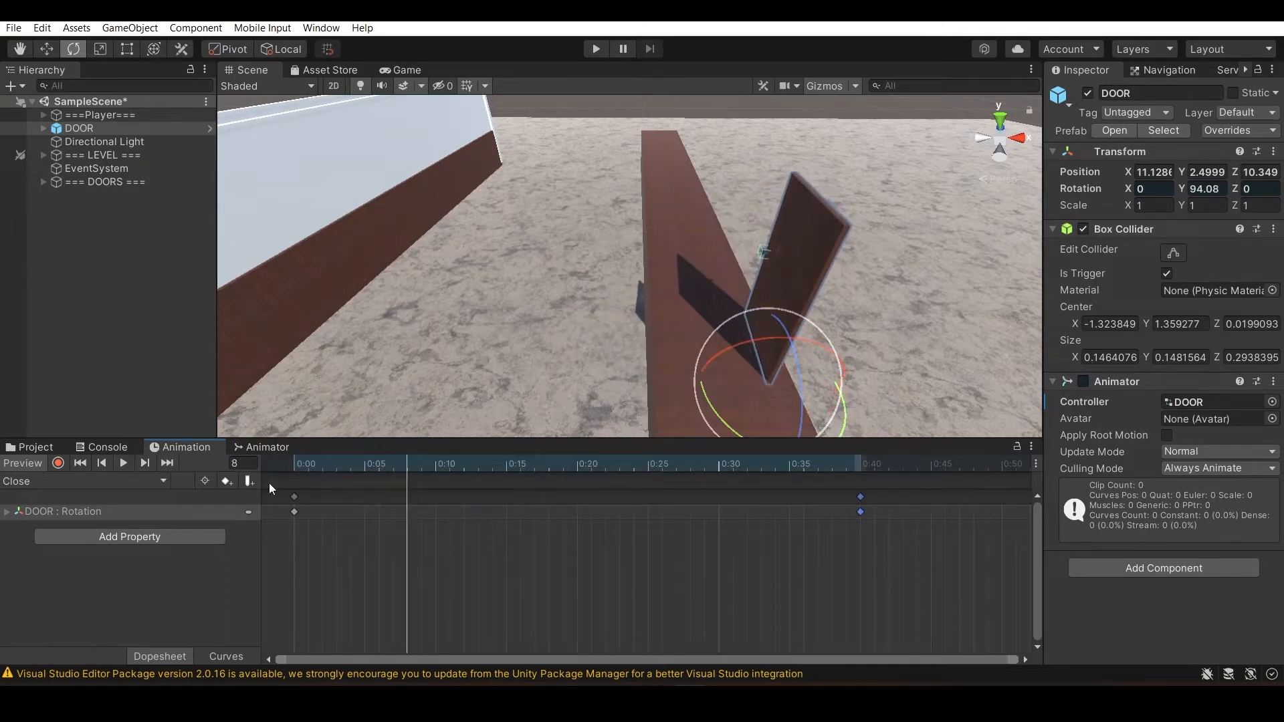
- Move the Idle and Open states apart in the animator graph and add a transition from Idle to Open
left_click(239, 449)
left_click_drag(582, 517, 604, 516)
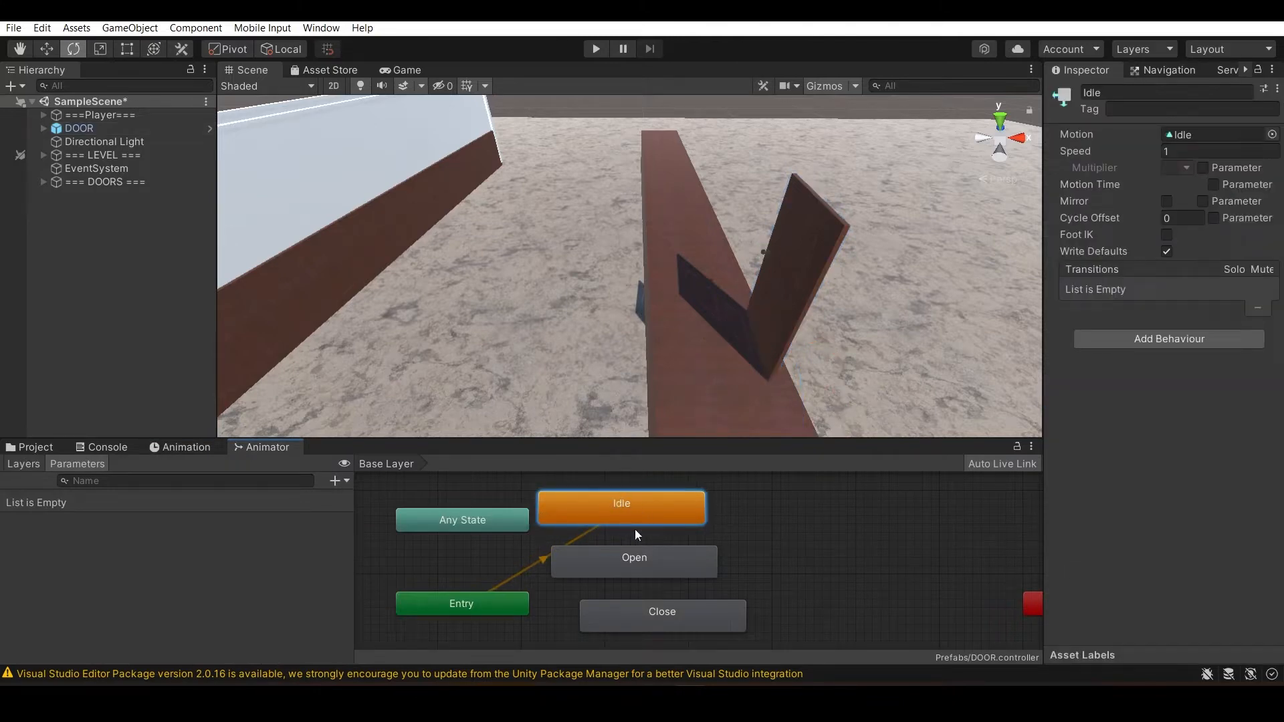
left_click_drag(634, 561, 789, 556)
right_click(696, 511)
left_click(763, 522)
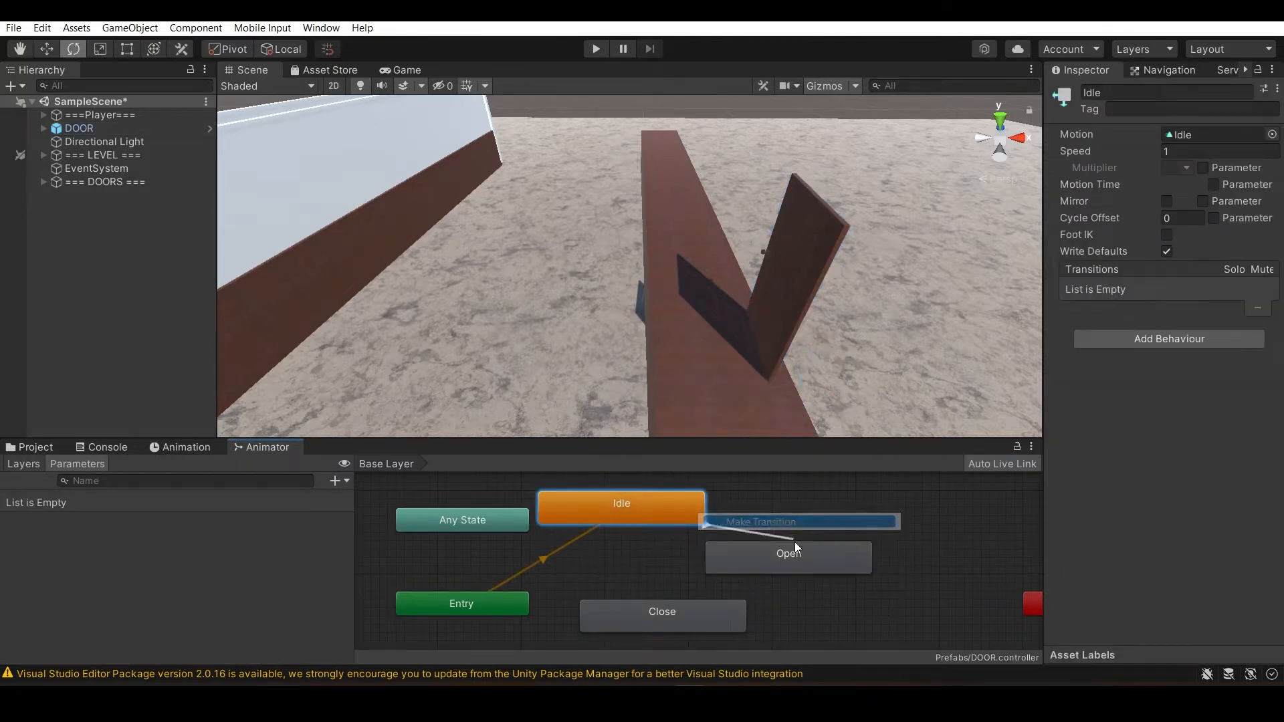
left_click(795, 545)
- Add transitions in both directions between the Open and Close states
right_click(797, 554)
left_click(829, 563)
left_click(656, 613)
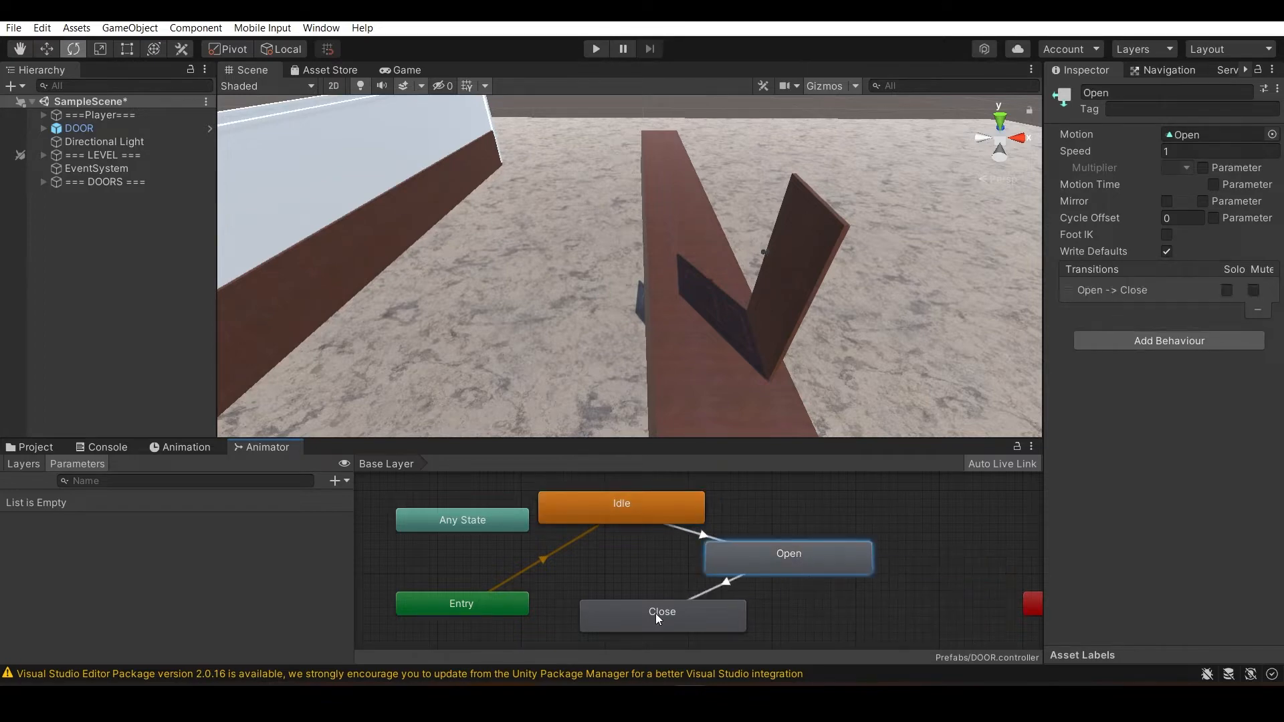
left_click(656, 613)
right_click(674, 612)
left_click(708, 533)
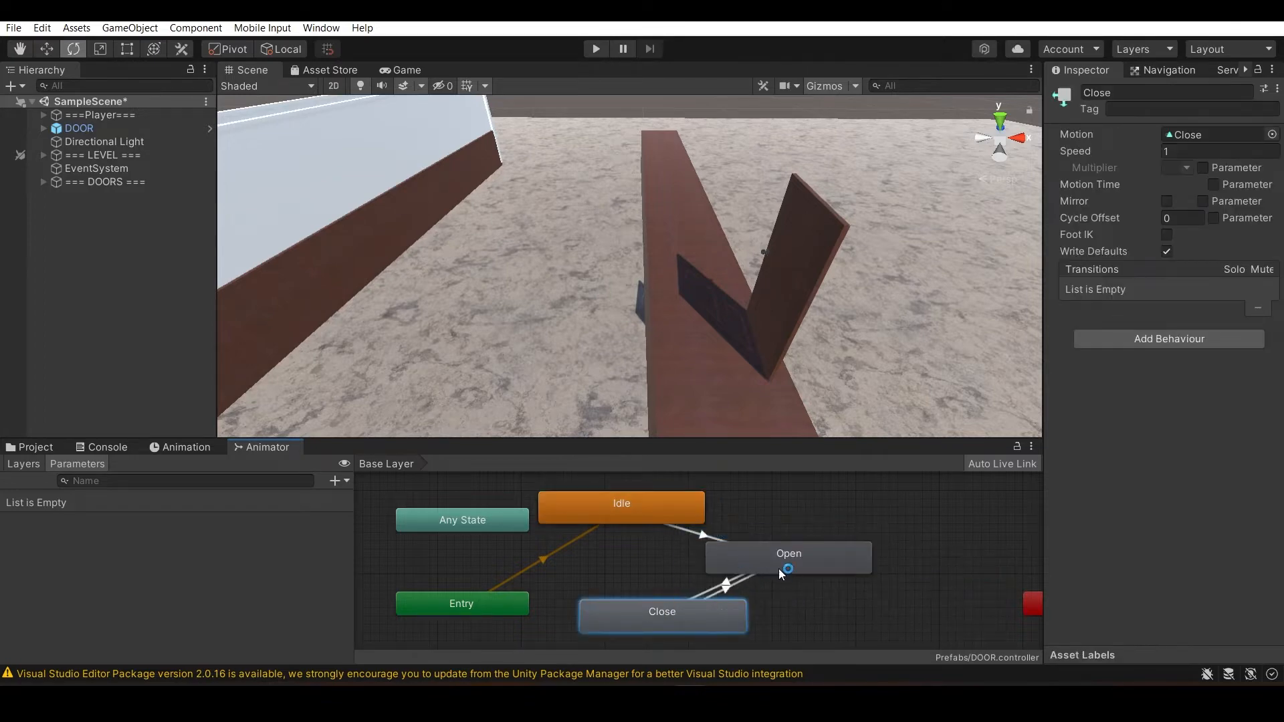
left_click(781, 572)
- Turn off Has Exit Time and Fixed Duration for the Idle -> Open transition
left_click(704, 536)
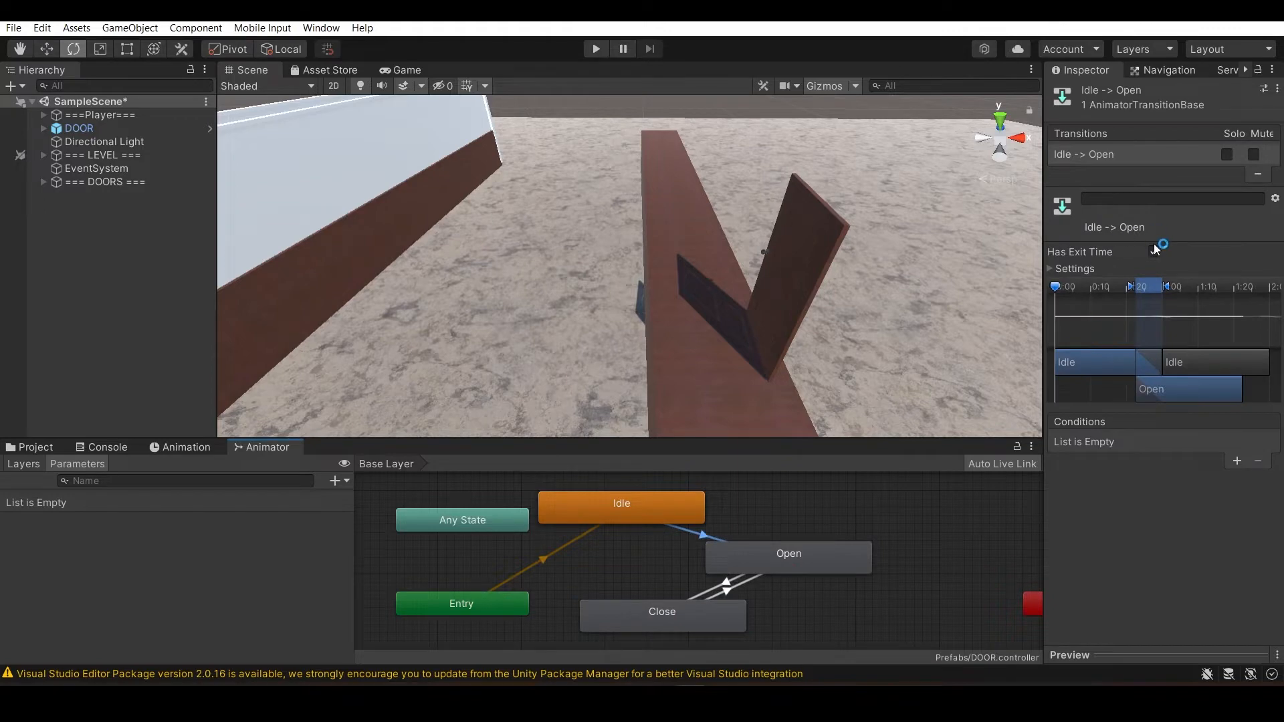
left_click(1153, 252)
left_click(1167, 271)
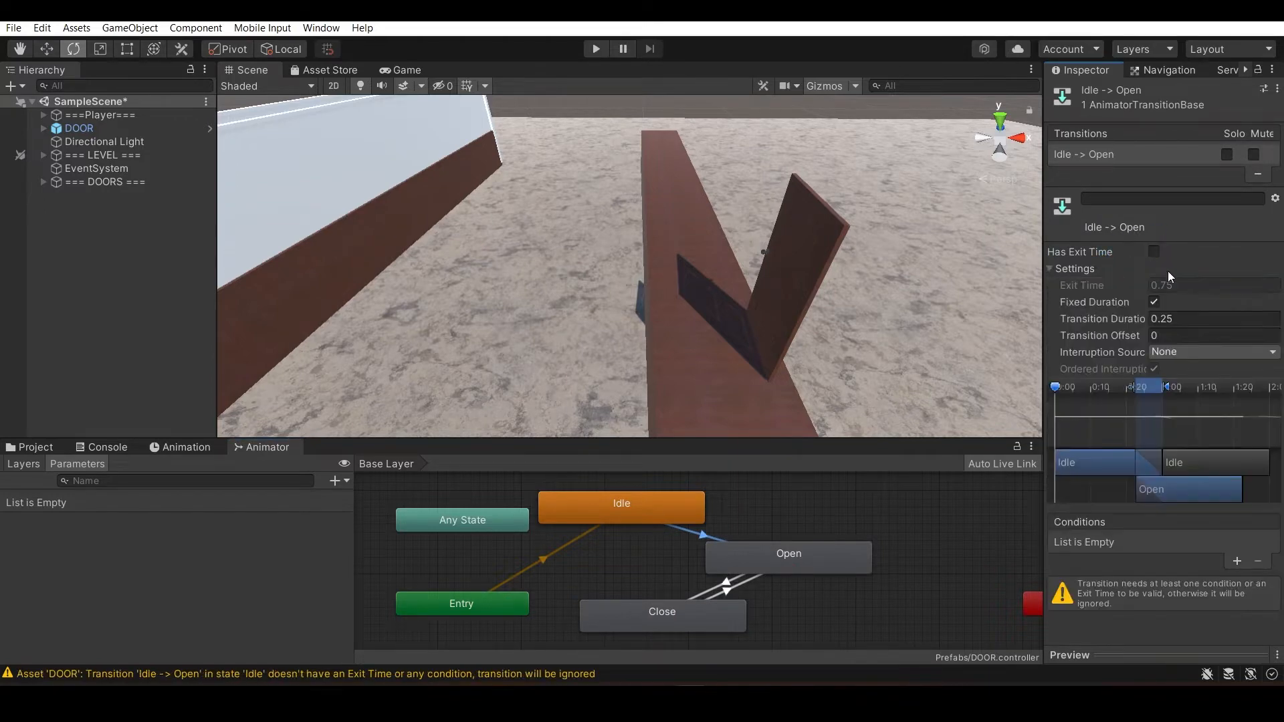
left_click(1156, 300)
- Create two Bool parameters named Open and Closed, and give the Idle -> Open transition the condition Open is true
left_click(343, 482)
left_click(381, 528)
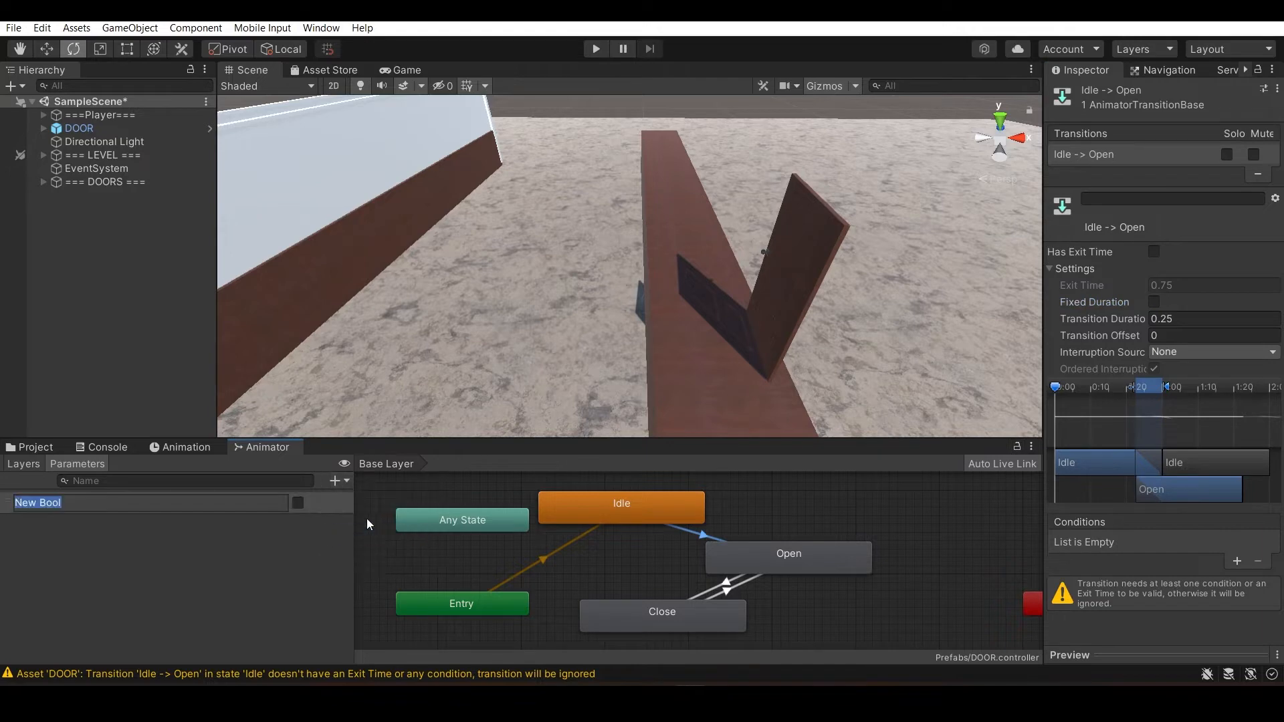
type("Open")
key("Return")
left_click(341, 481)
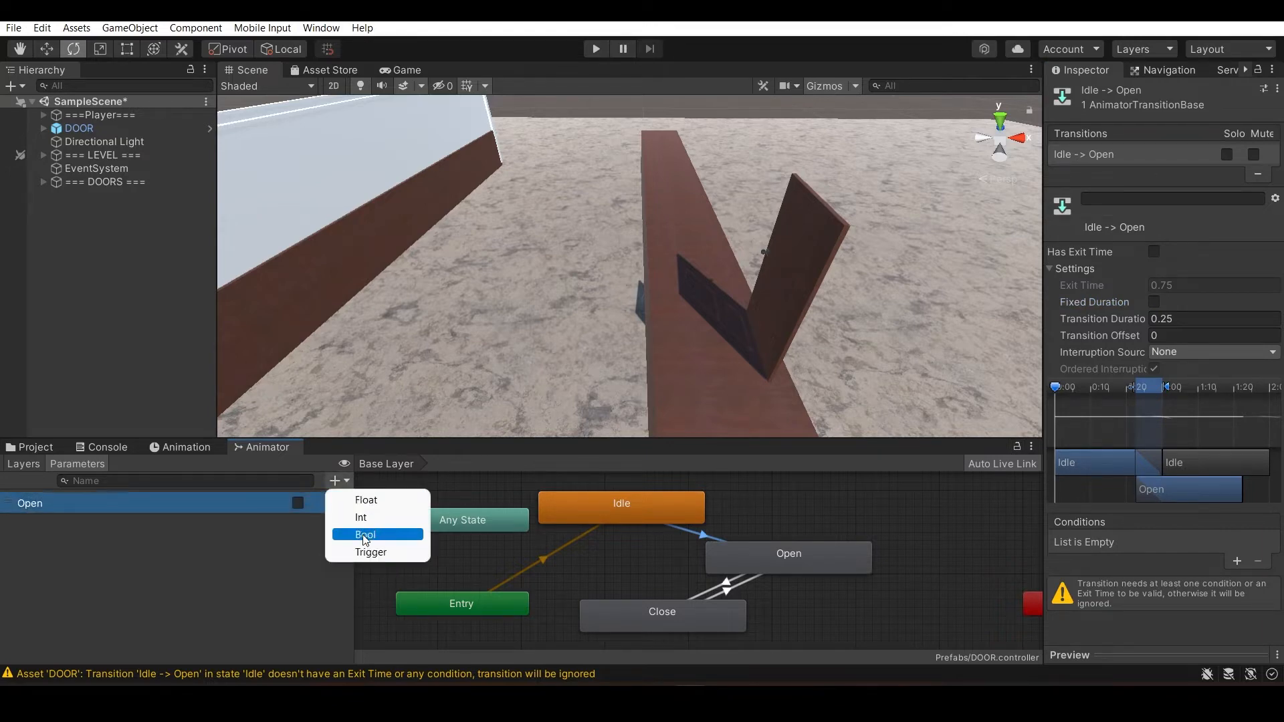
left_click(364, 536)
type("Closed")
key("Return")
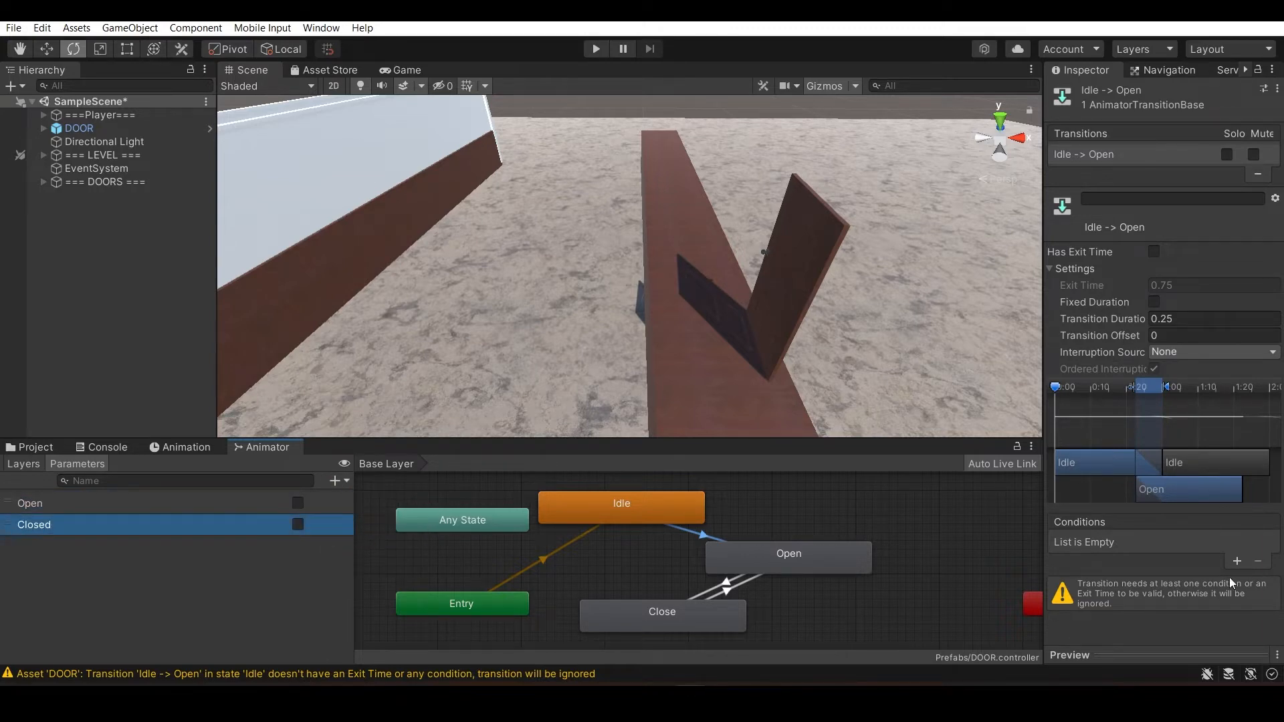
left_click(1236, 561)
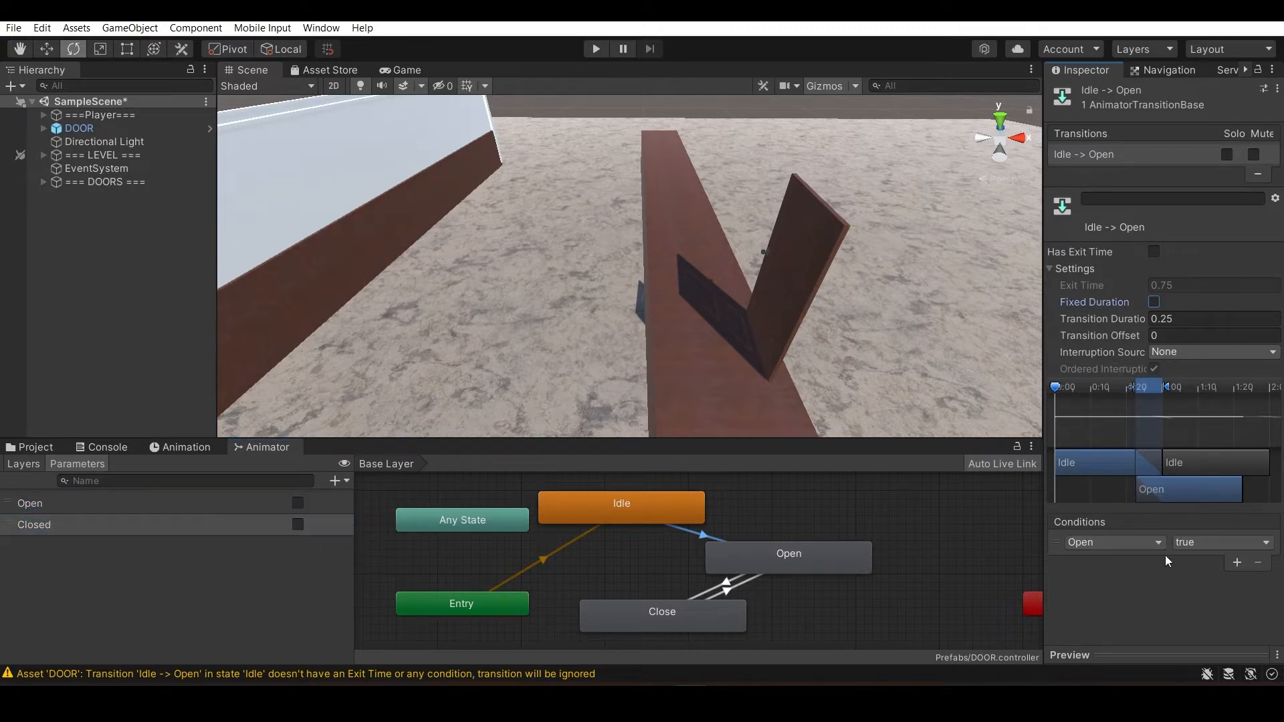
- Give the Open -> Close transition the condition Closed is true and turn off its Fixed Duration
left_click(724, 589)
left_click(716, 588)
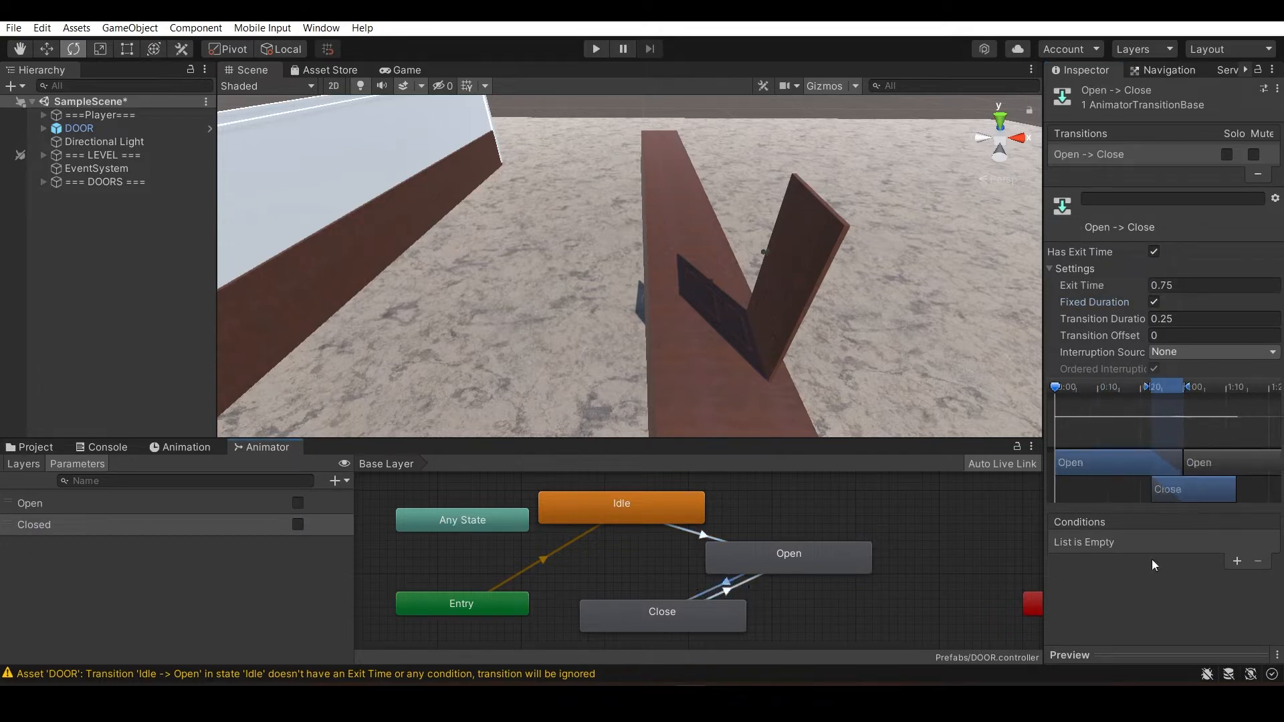
left_click(1236, 561)
left_click(1129, 543)
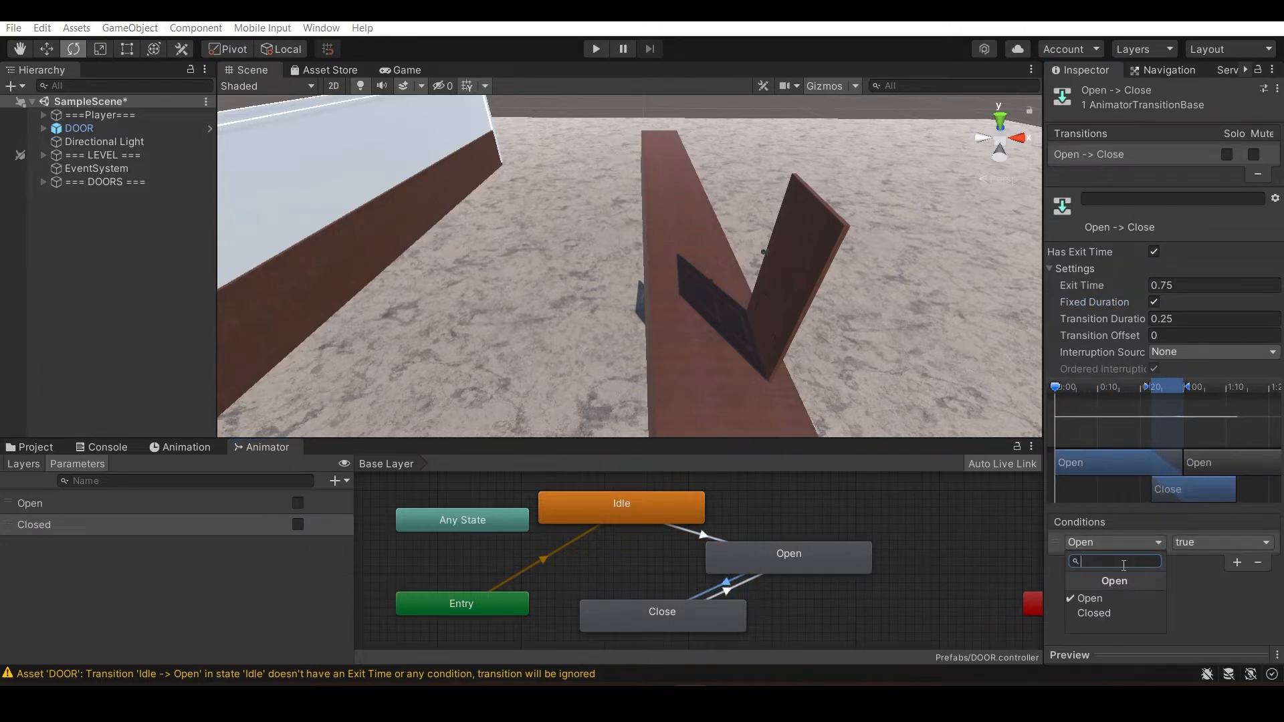
left_click(1102, 611)
left_click(1153, 302)
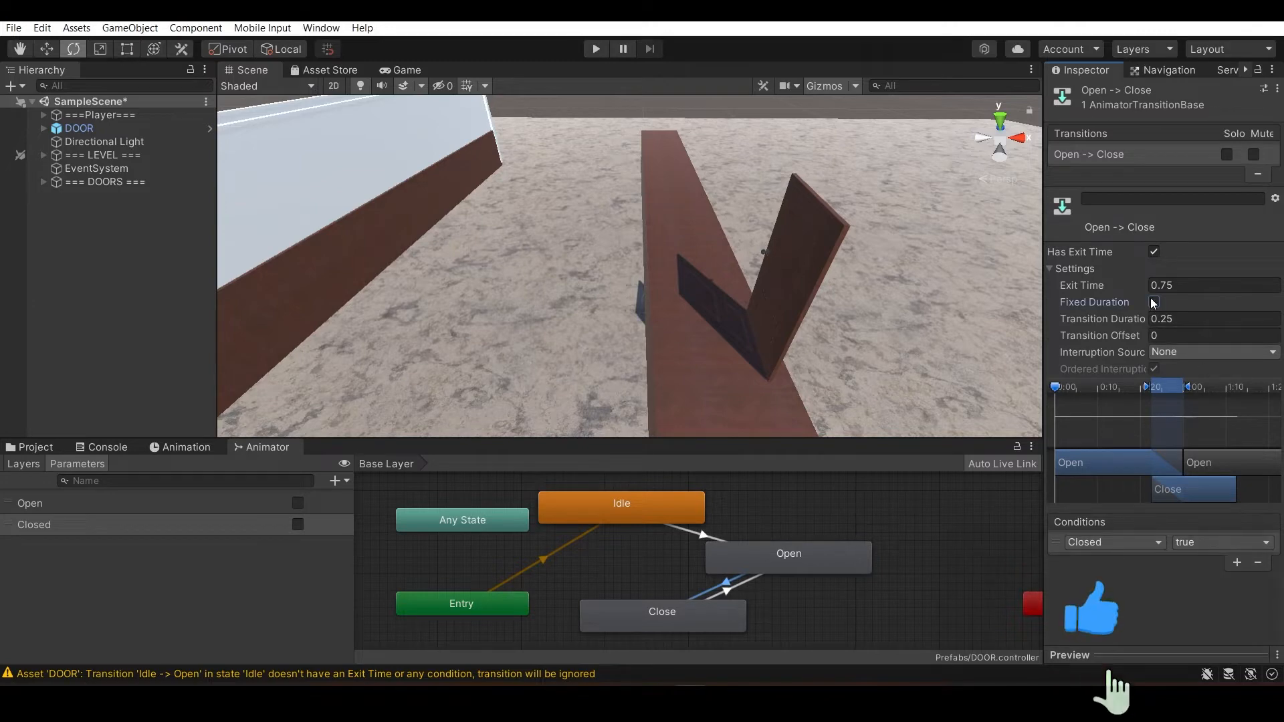
- Give the Close -> Open transition the condition Open is true and turn off its Has Exit Time and Fixed Duration
left_click(758, 579)
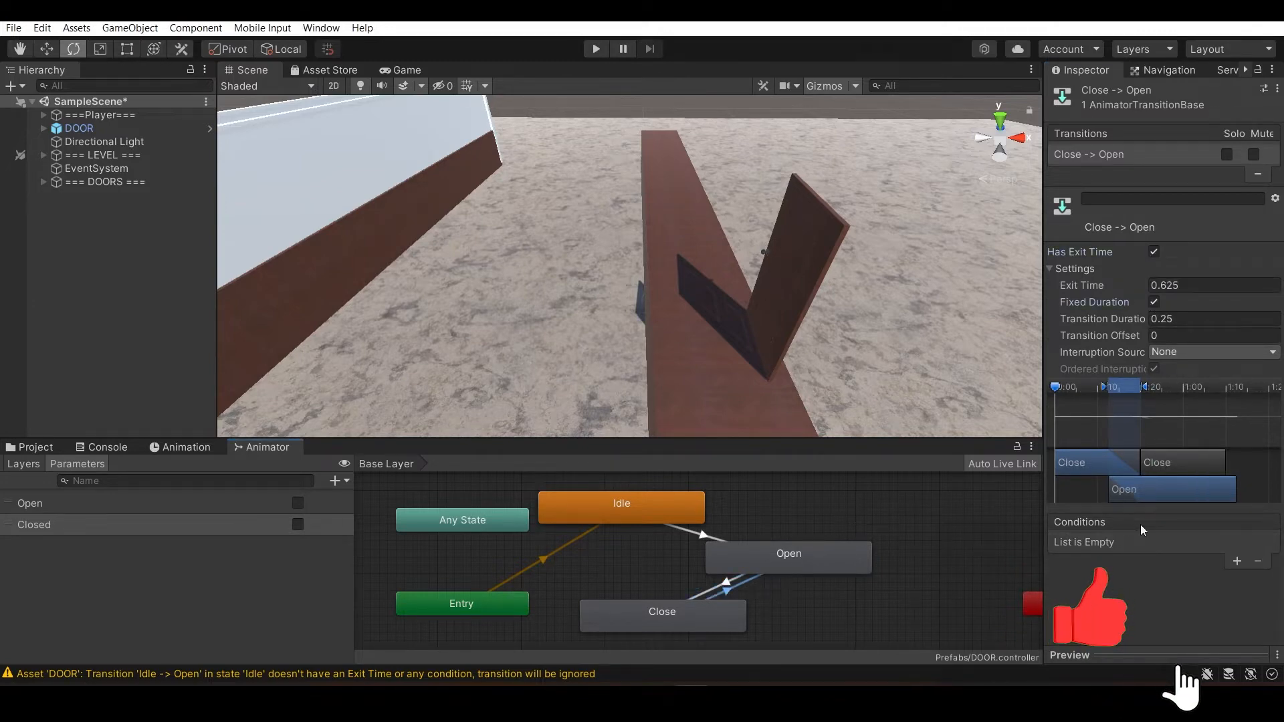
left_click(1237, 561)
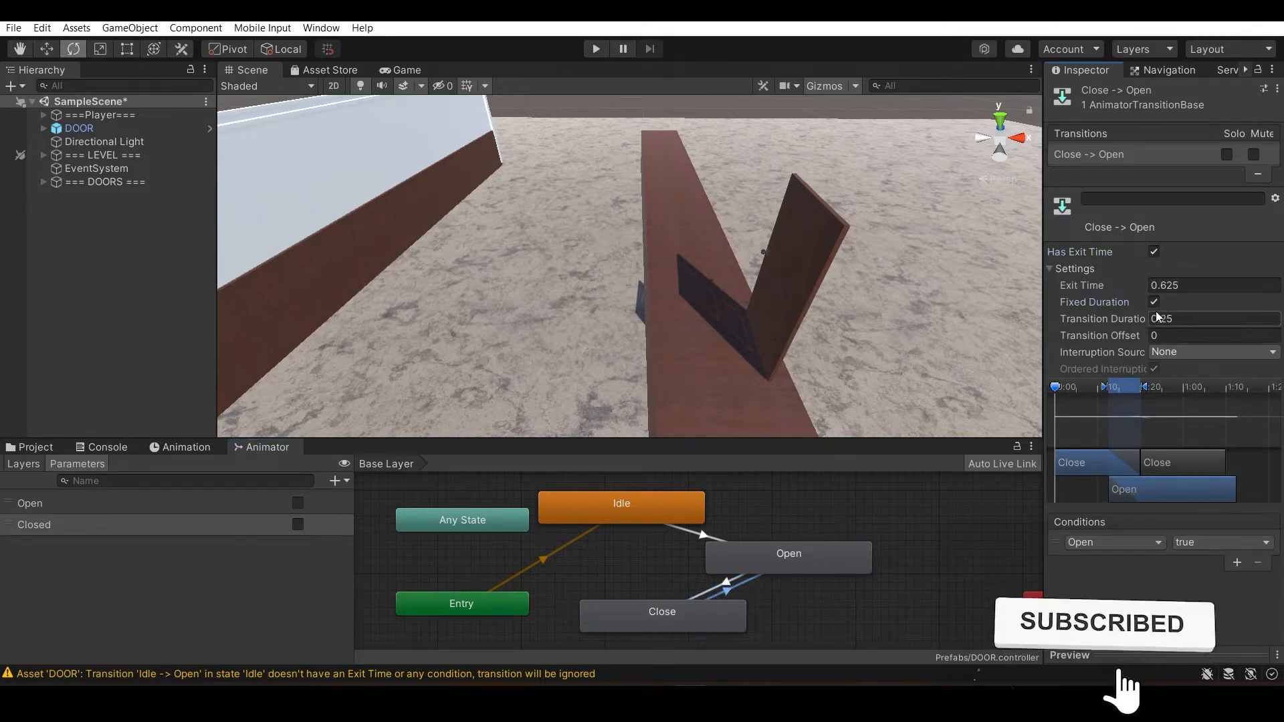
left_click(1153, 251)
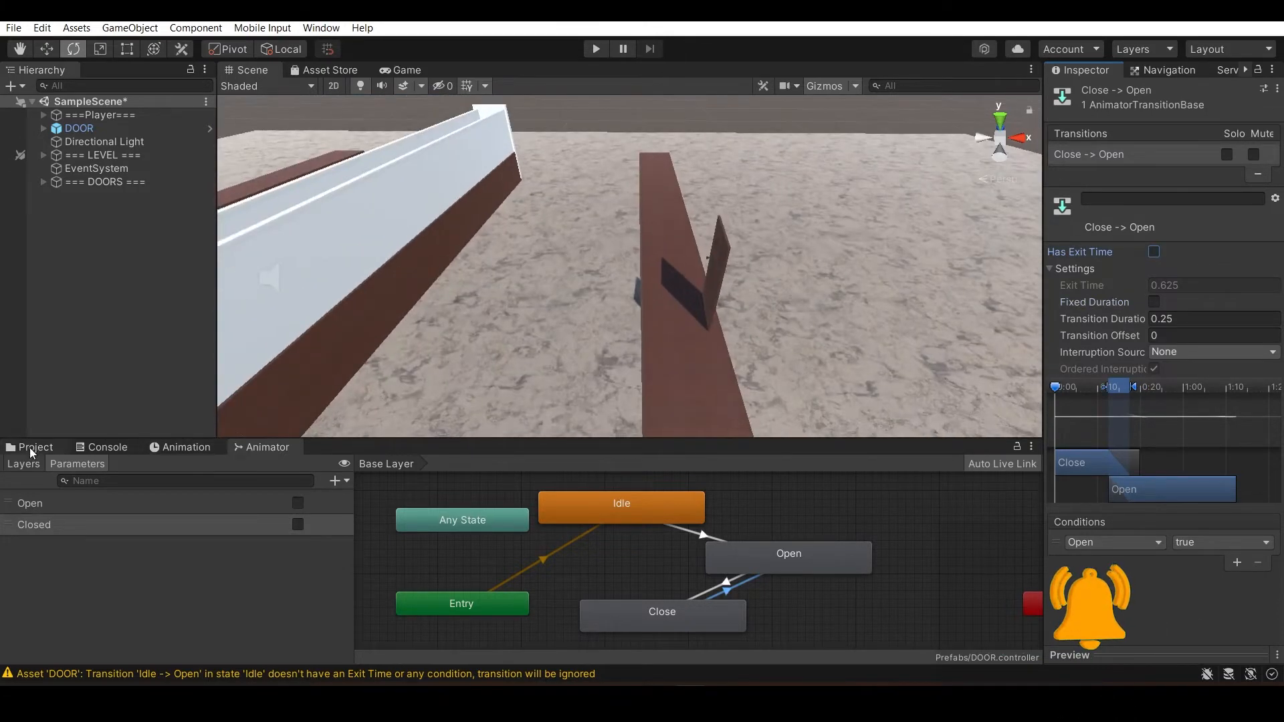
- Attach the DoorOpen script from the Scripts folder to the DOOR object and assign DOOR's Animator as the script's Door reference
left_click(30, 446)
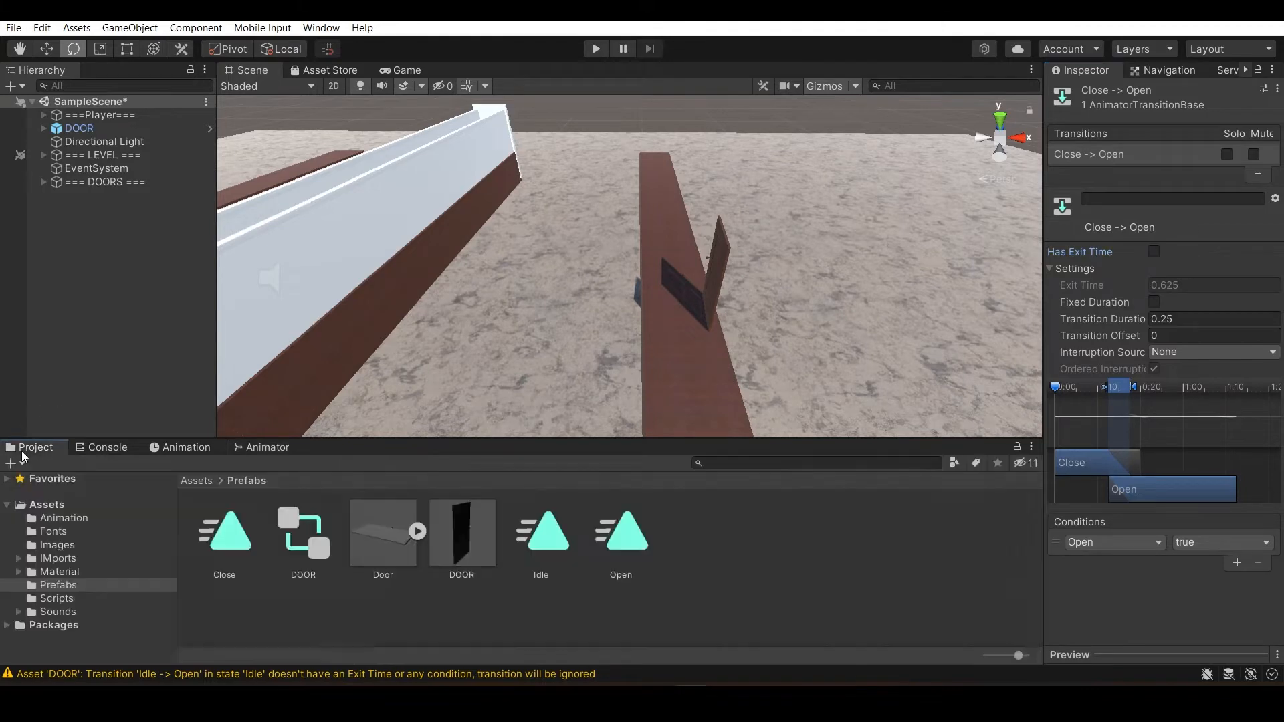
left_click(110, 126)
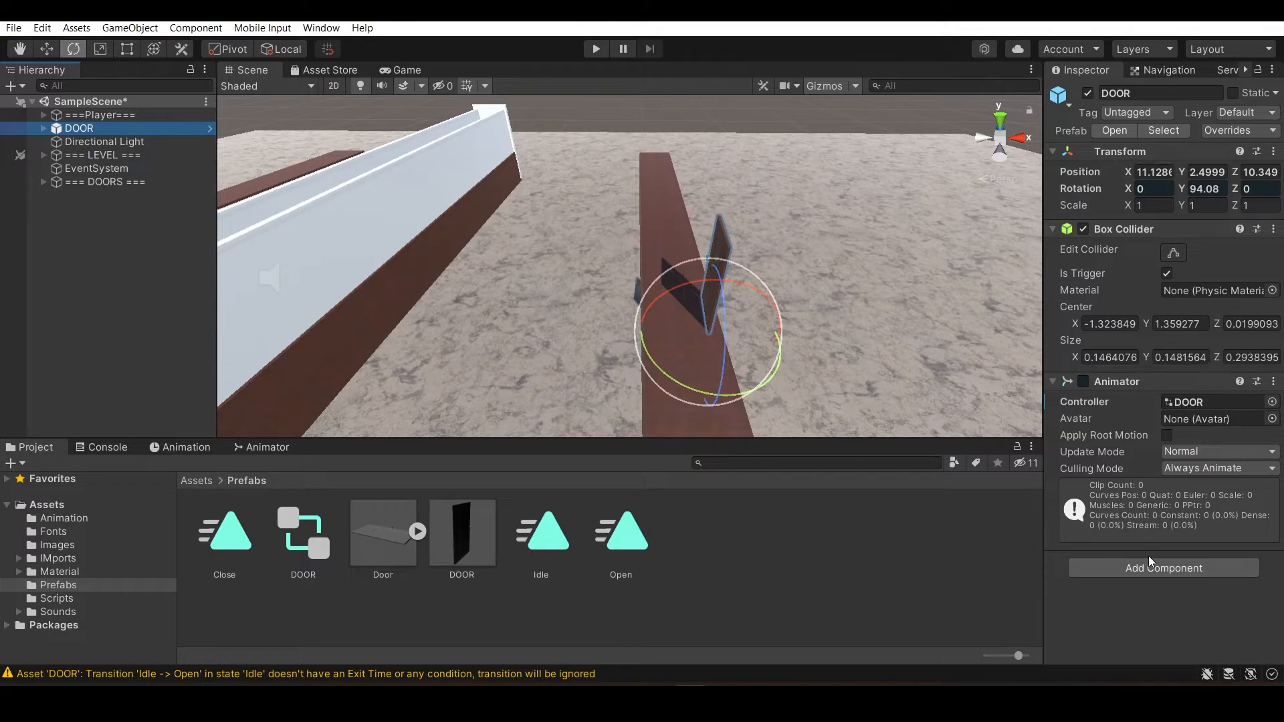
left_click(189, 479)
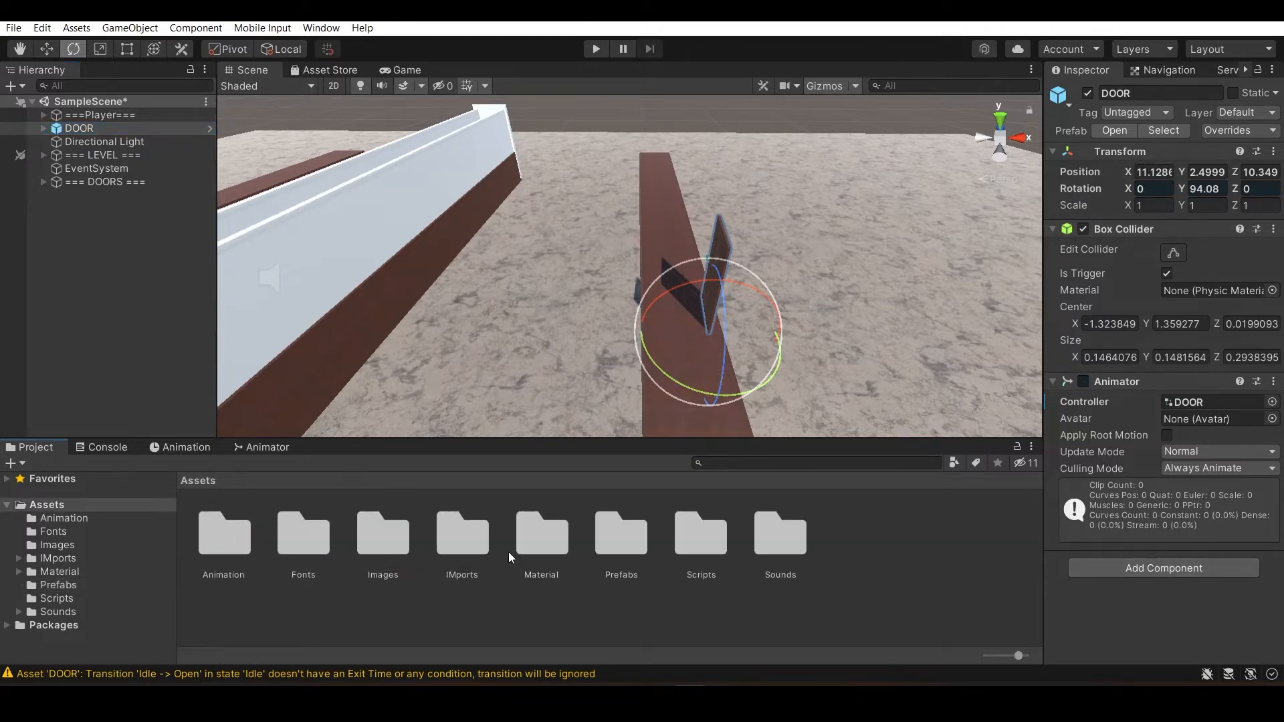
double_click(710, 558)
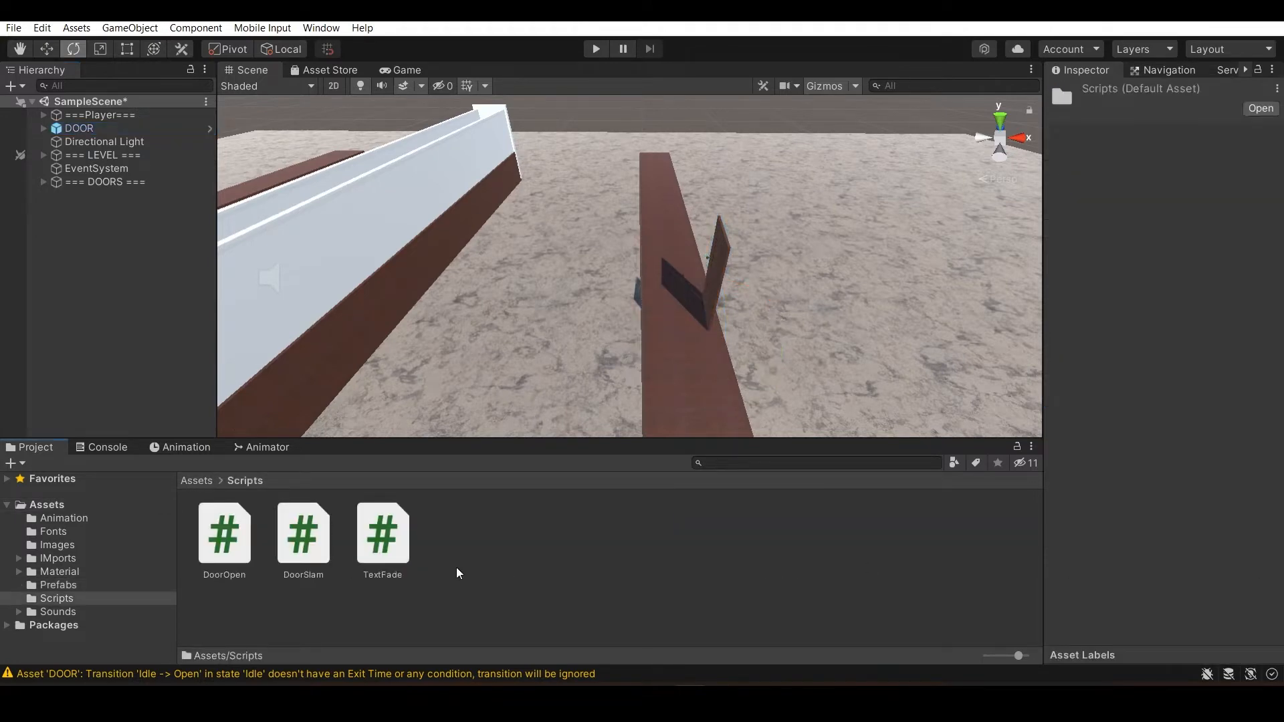
left_click(79, 128)
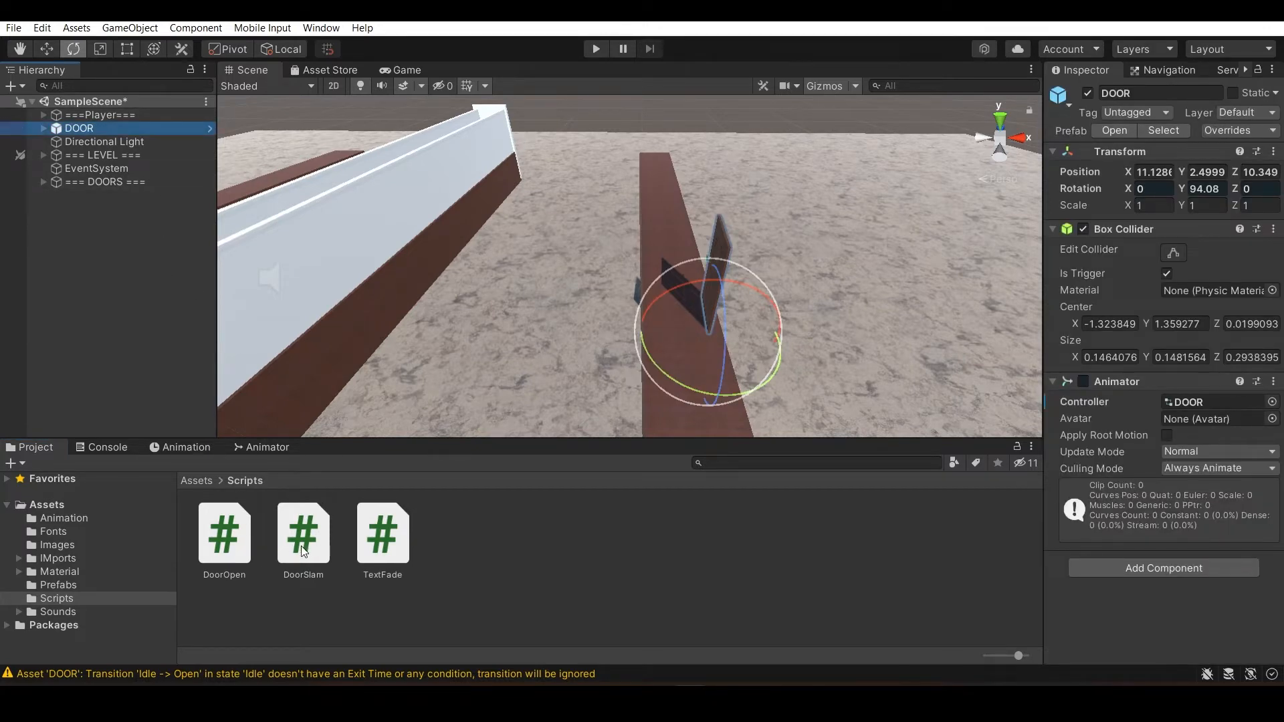
left_click_drag(253, 550, 1070, 573)
left_click_drag(1113, 612, 1113, 610)
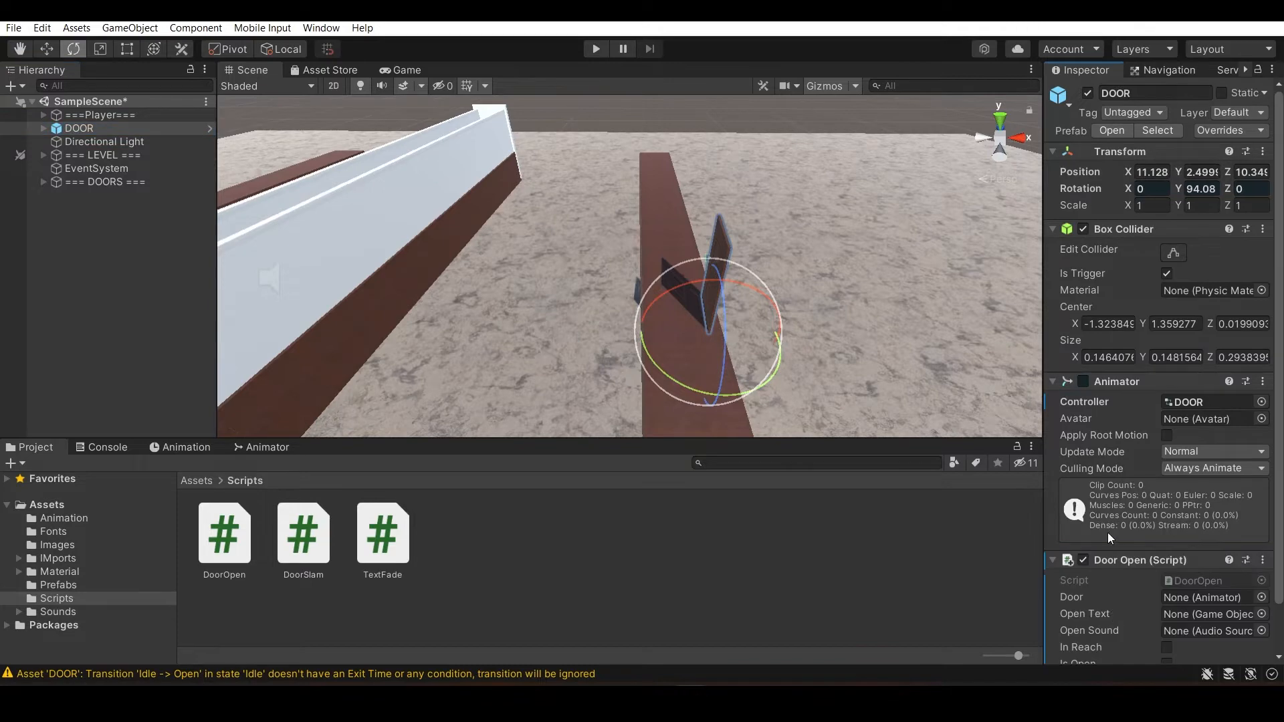
scroll(1110, 534, "down", 2)
left_click_drag(1150, 330, 1194, 545)
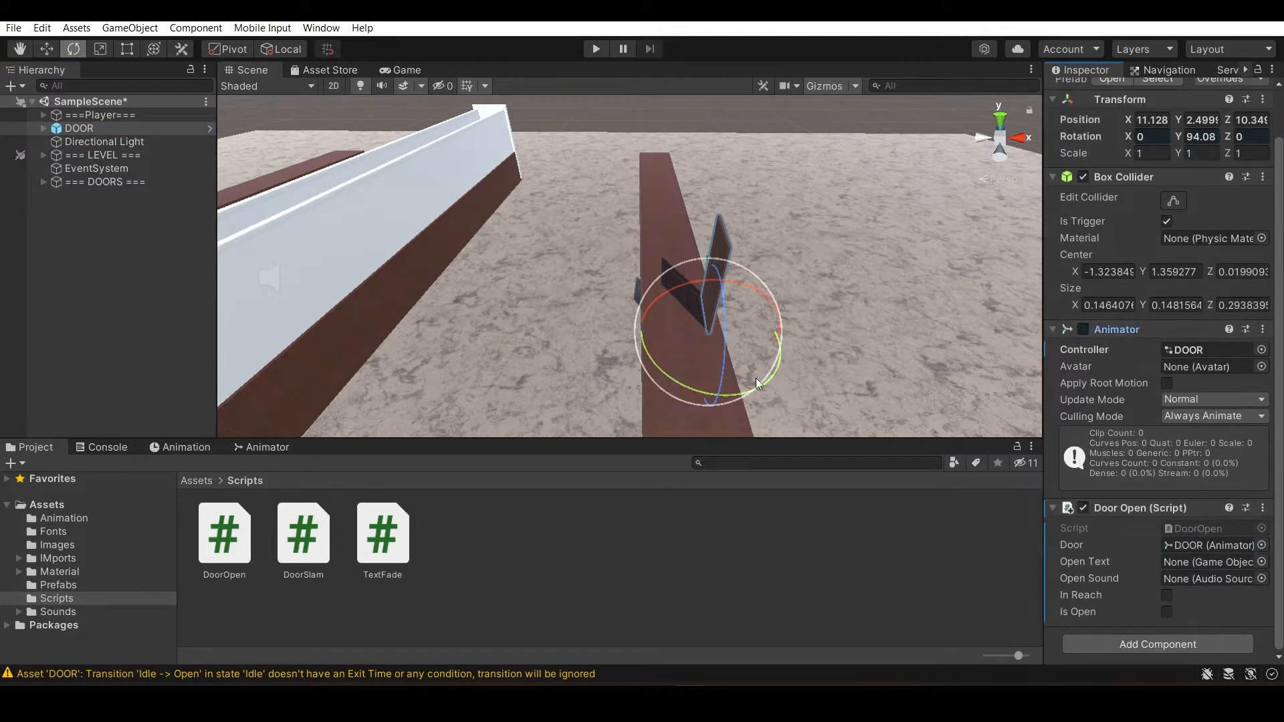
- Assign the Open object from the FPSController's UI Canvas as the DOOR script's Open Text reference
left_click(39, 114)
left_click(43, 115)
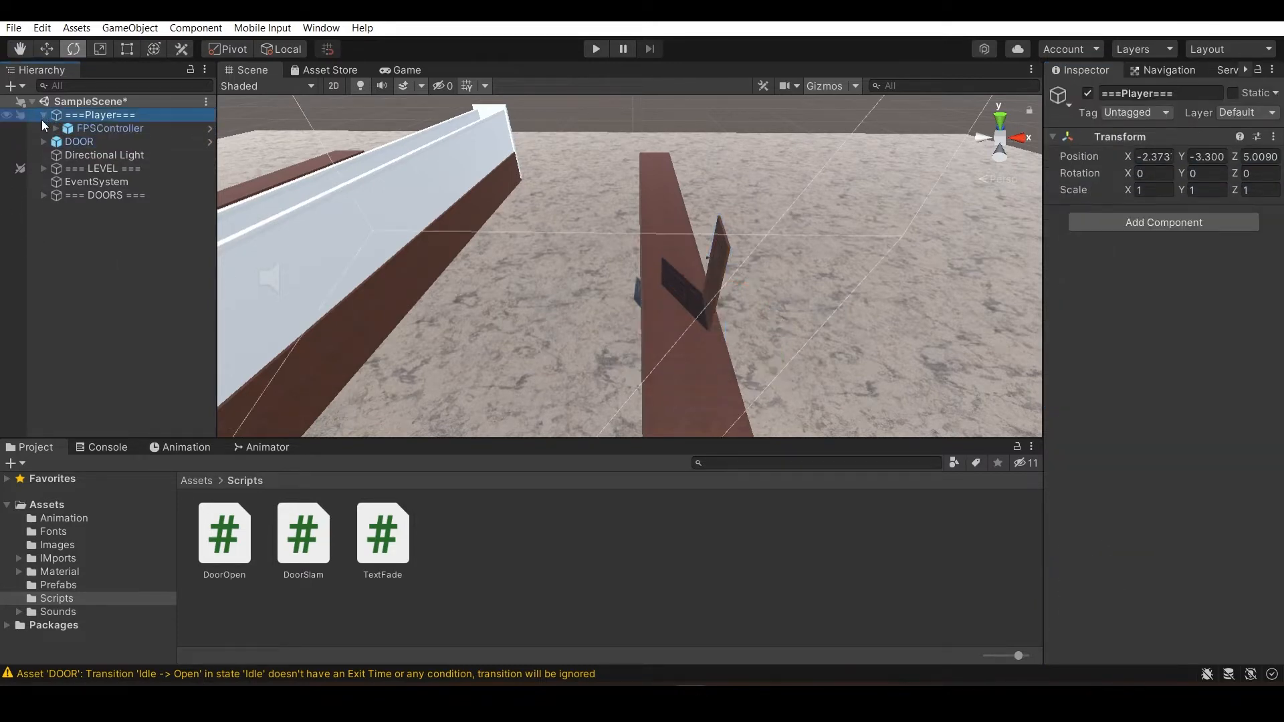
left_click(55, 129)
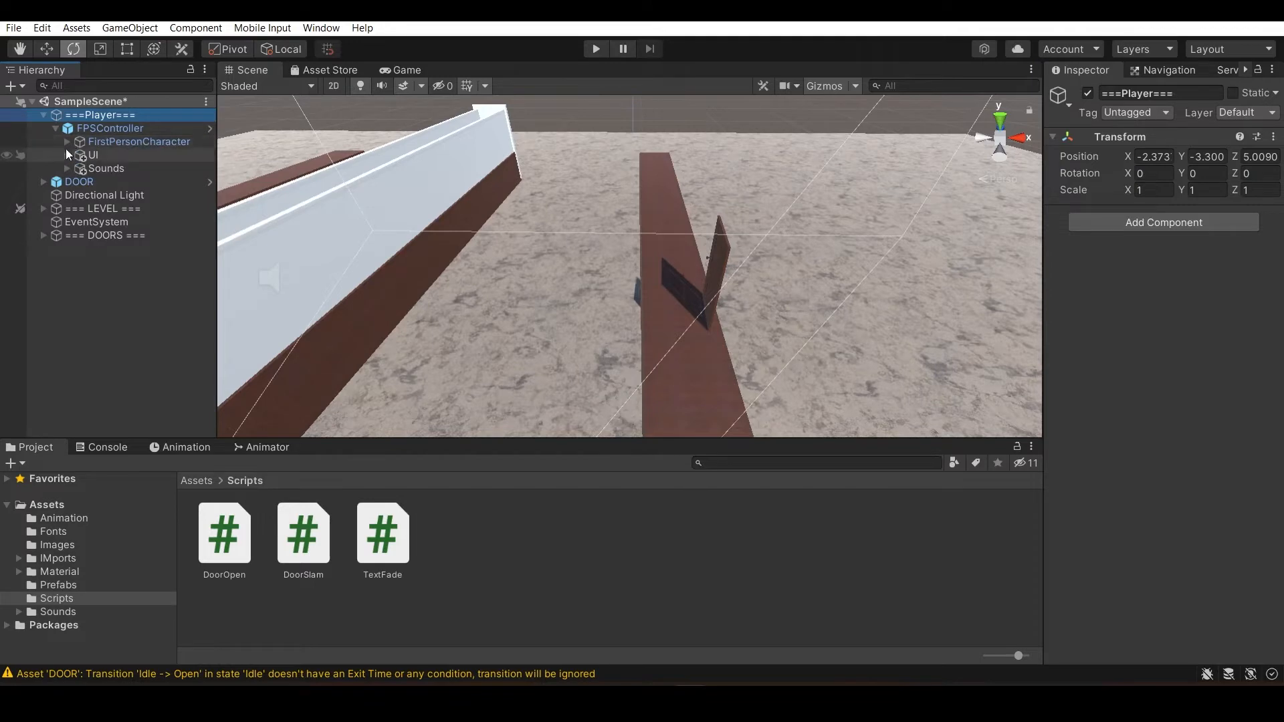
left_click(67, 155)
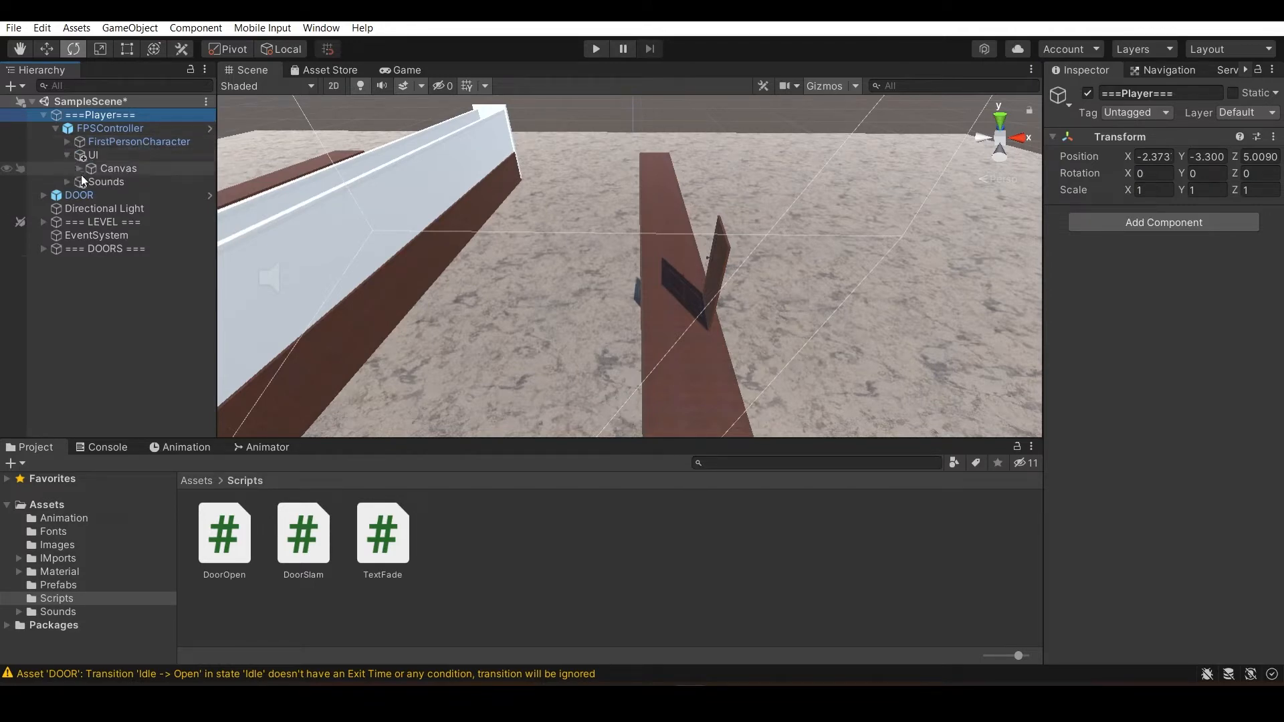
left_click(79, 168)
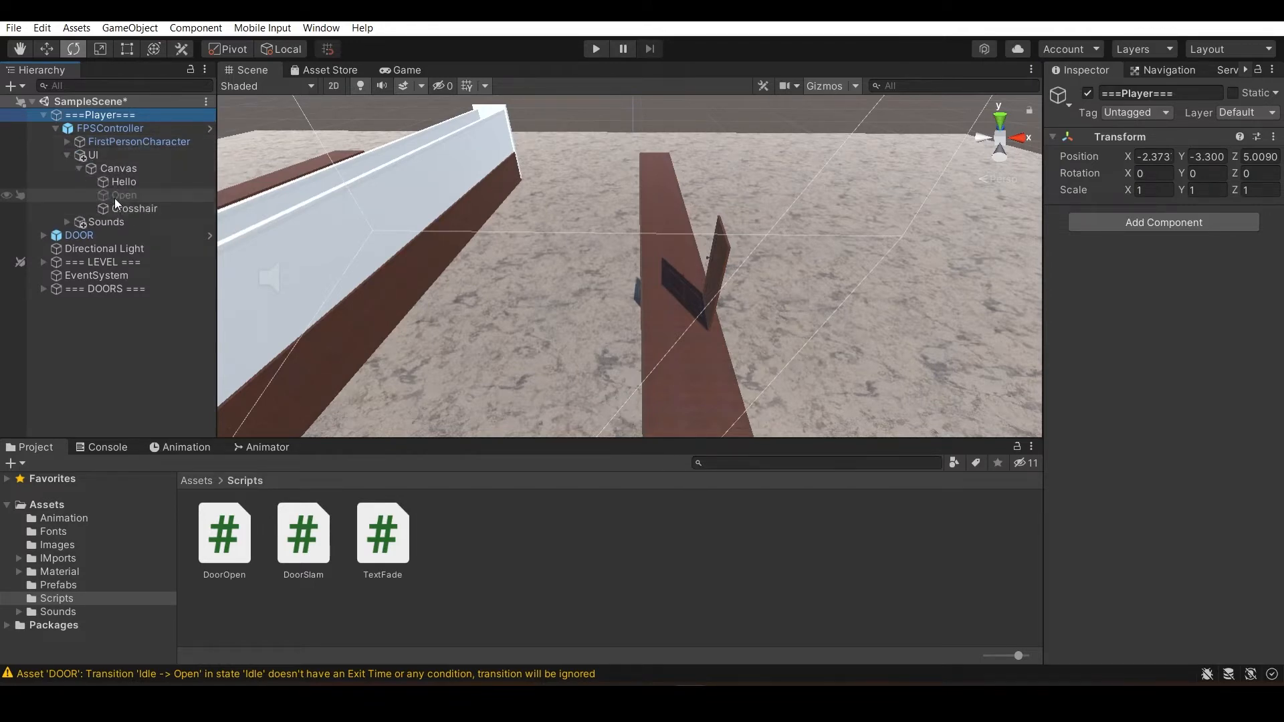
left_click(117, 235)
left_click_drag(1063, 559, 1208, 614)
- Assign the opensound object from the FPSController's Sounds group as the DOOR script's Open Sound reference
left_click(67, 222)
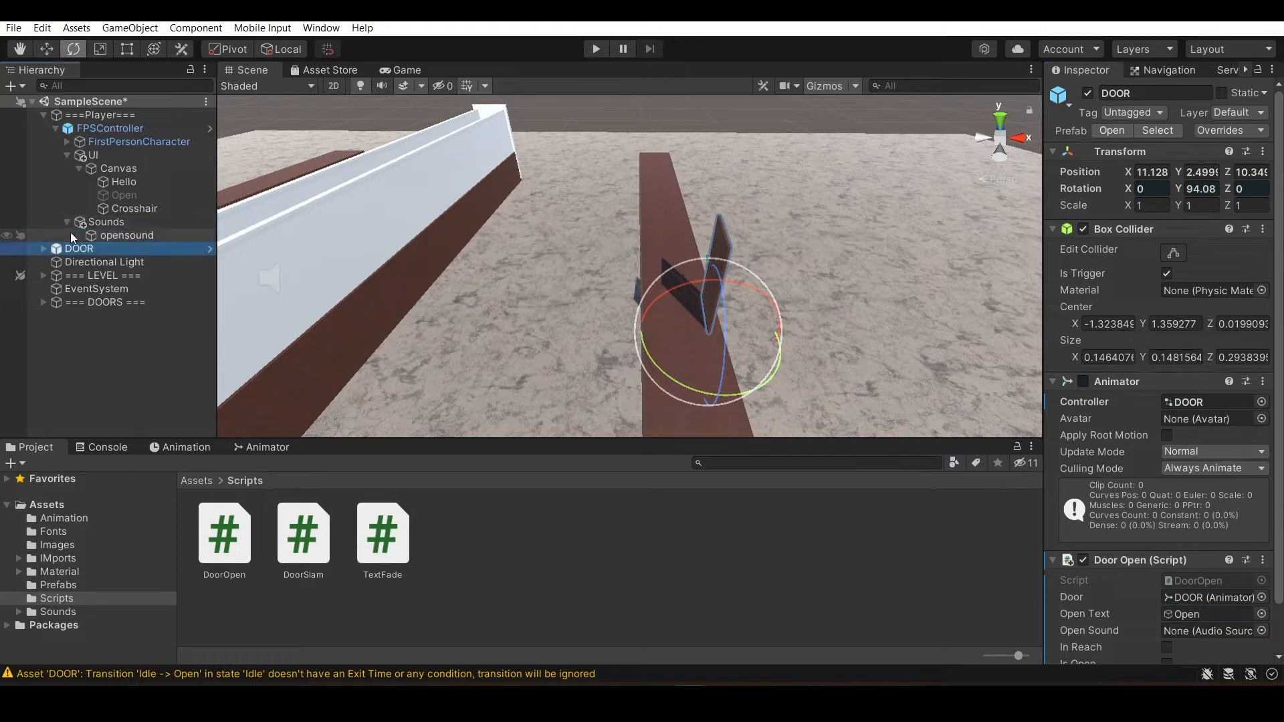
left_click_drag(125, 235, 1226, 649)
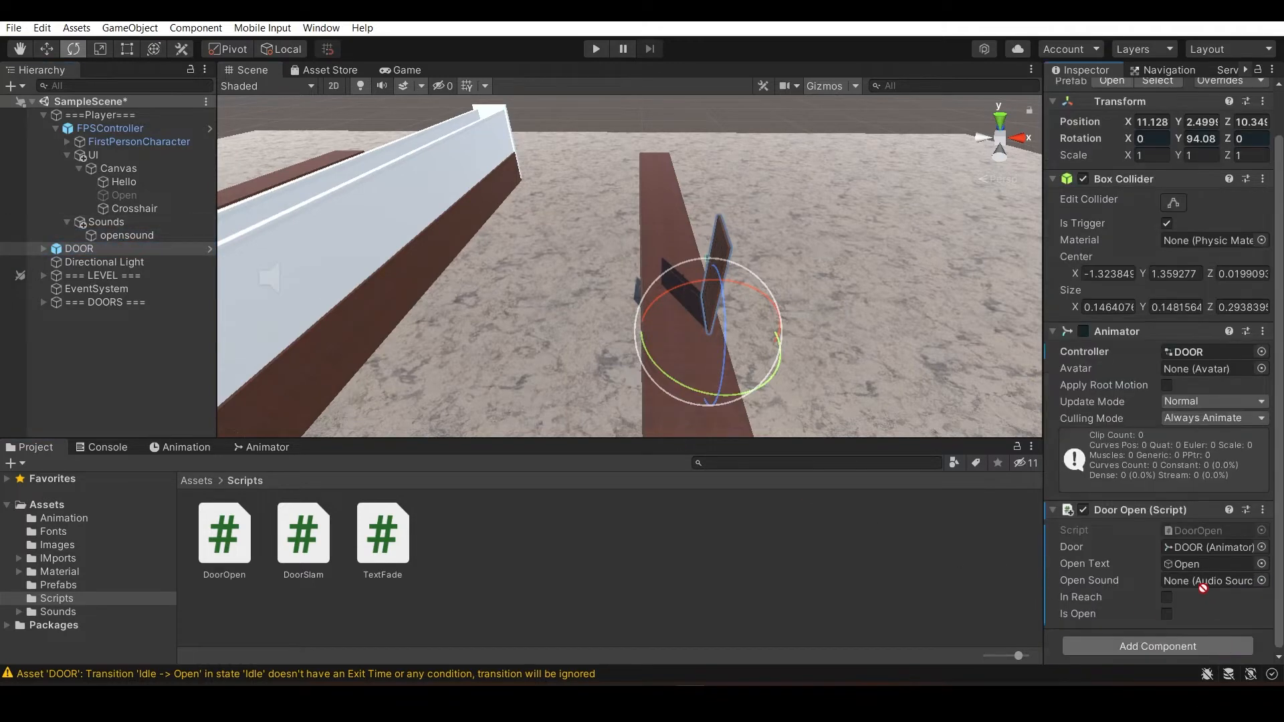
left_click_drag(1203, 588, 1204, 581)
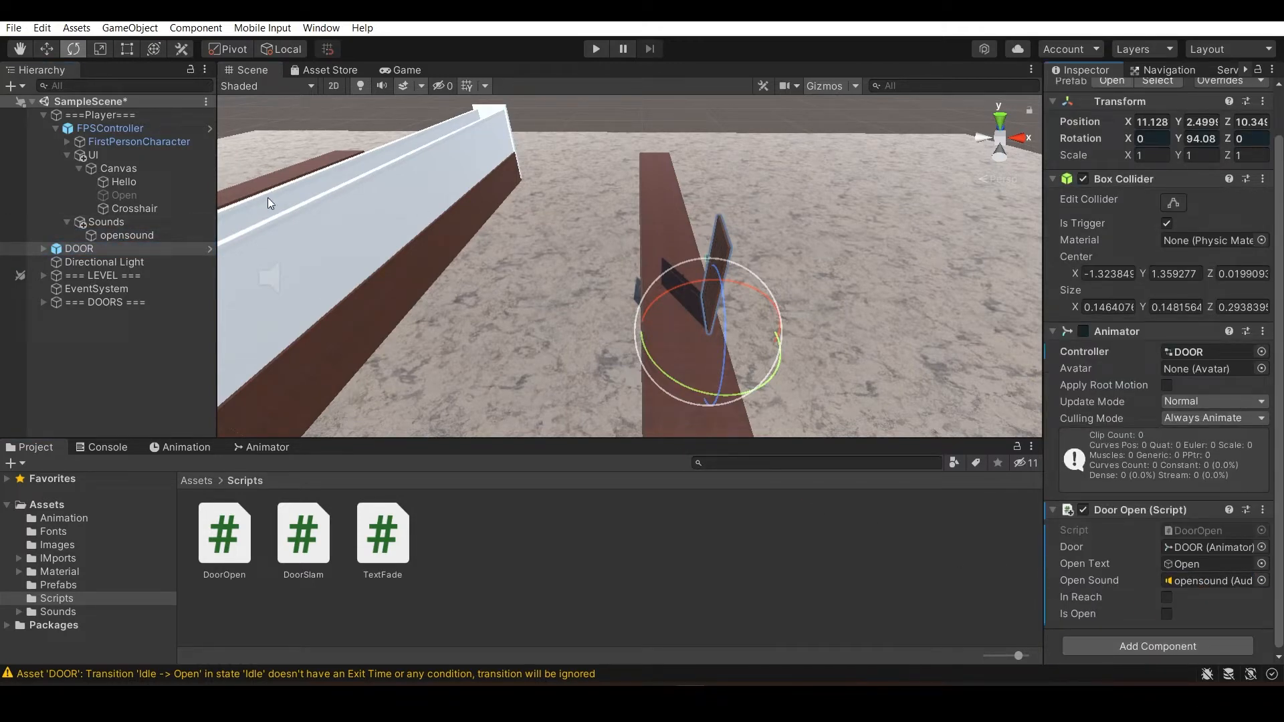
- Add a Box Collider to the Door mesh object inside the DOOR object
scroll(778, 314, "up", 3)
scroll(778, 315, "down", 5)
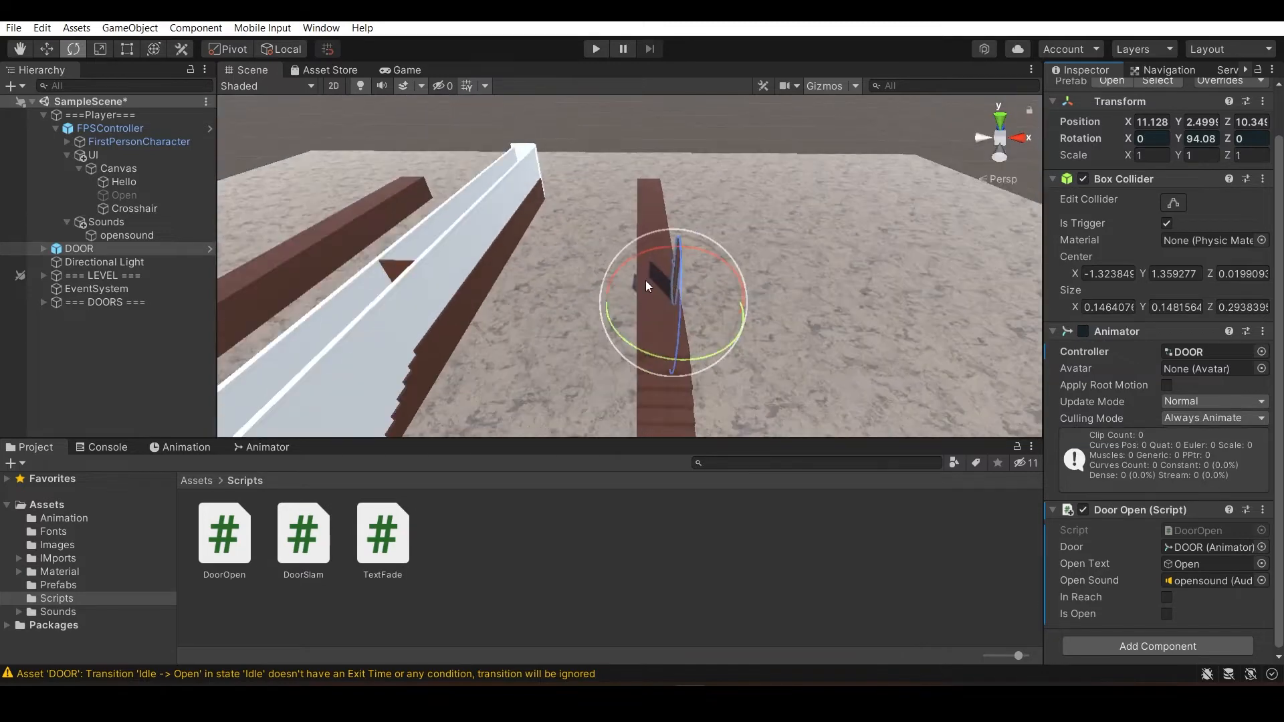
scroll(644, 279, "up", 1)
scroll(738, 273, "up", 3)
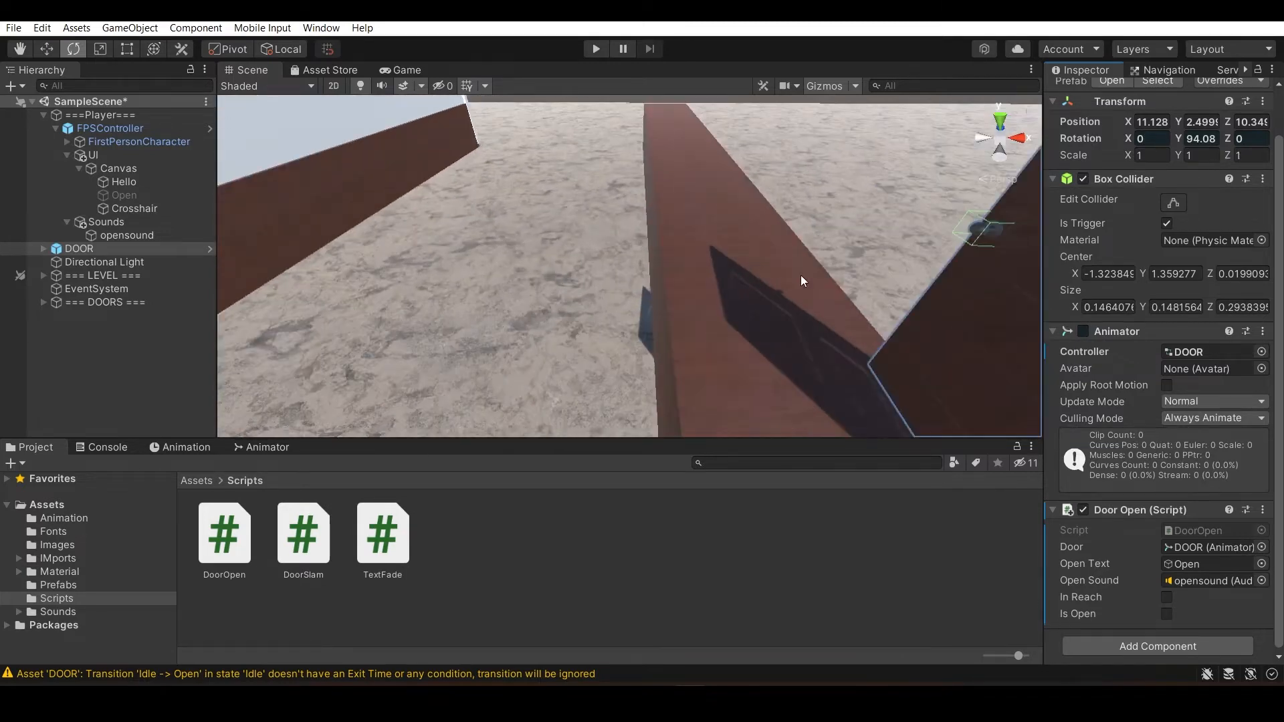
scroll(821, 281, "down", 3)
scroll(821, 281, "up", 2)
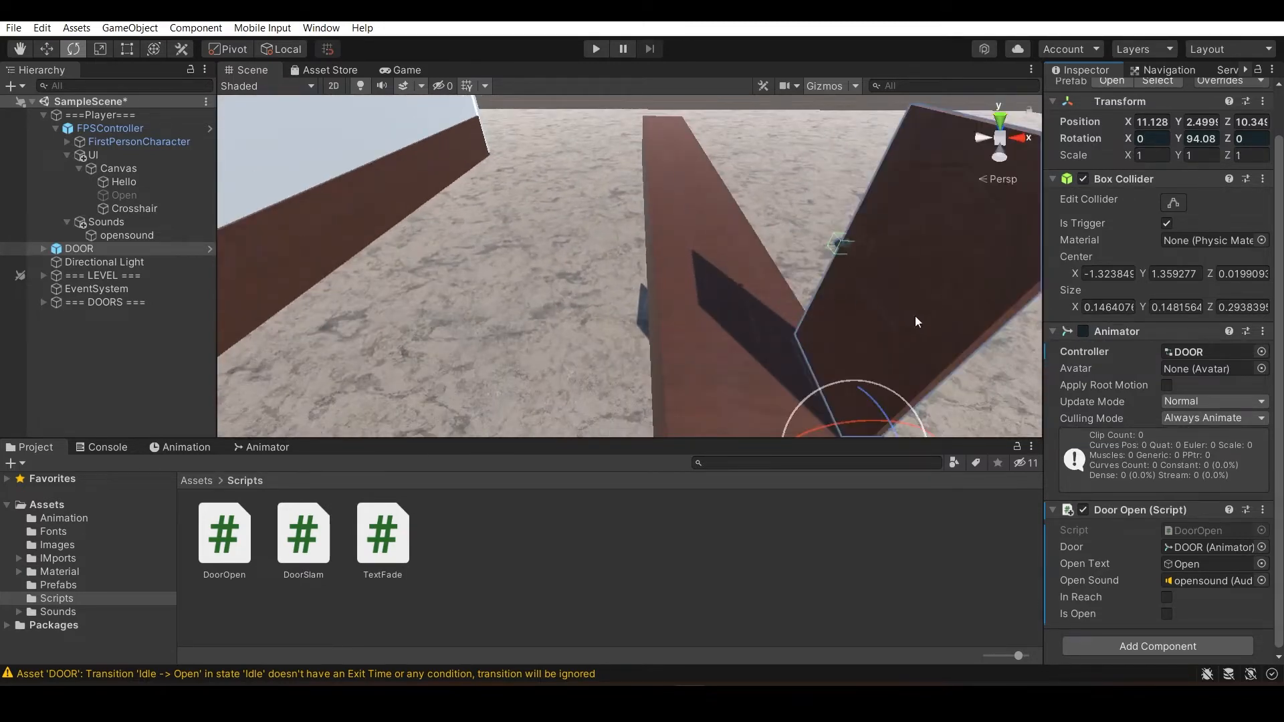
left_click(43, 248)
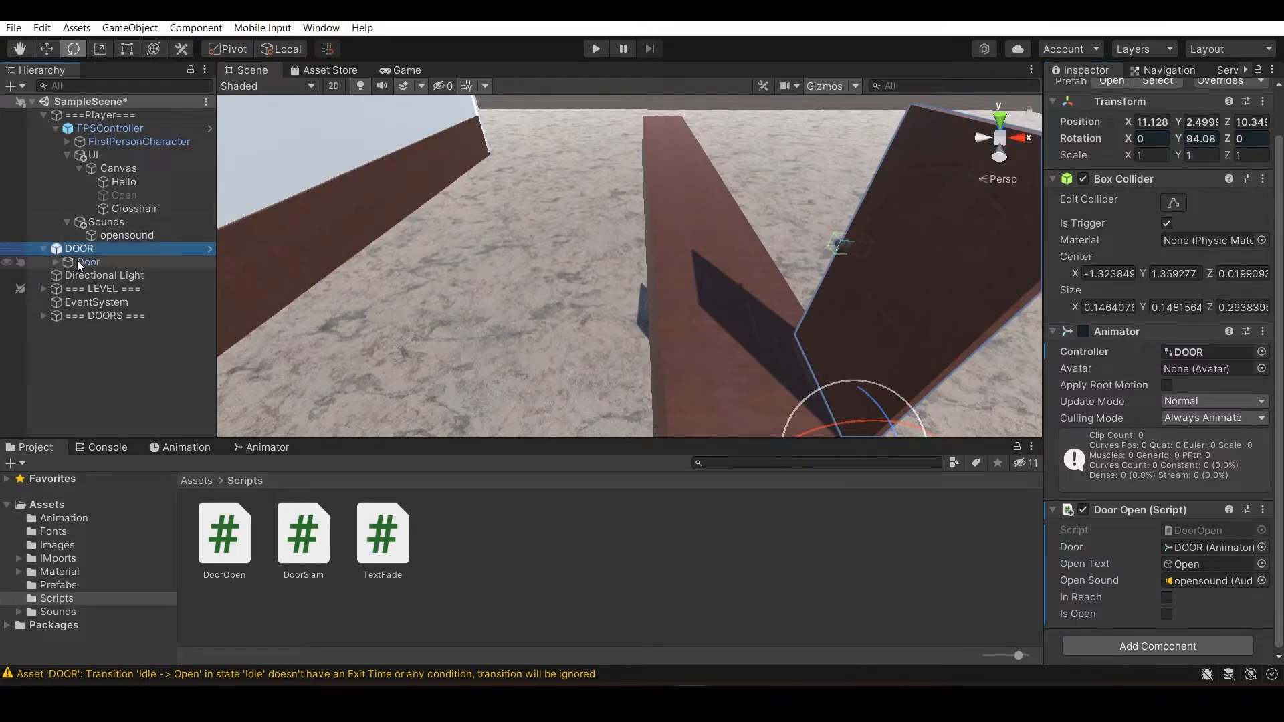
left_click(81, 262)
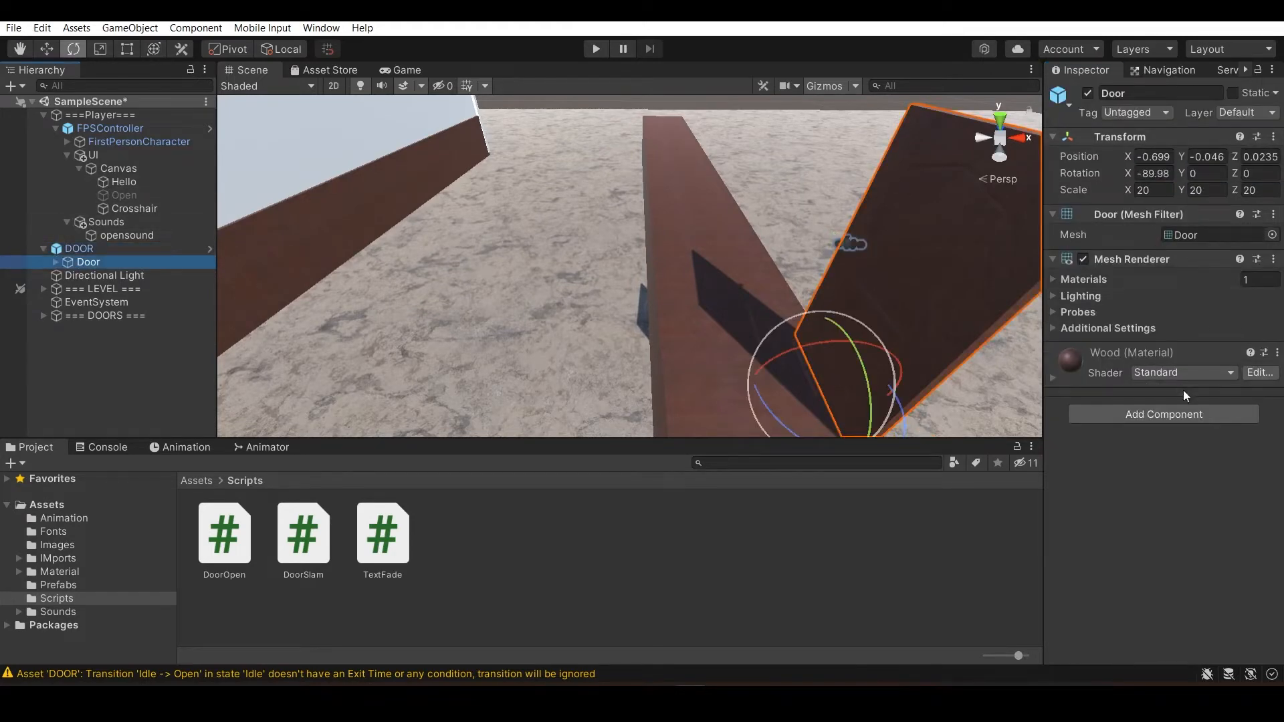
left_click(1192, 411)
type("b")
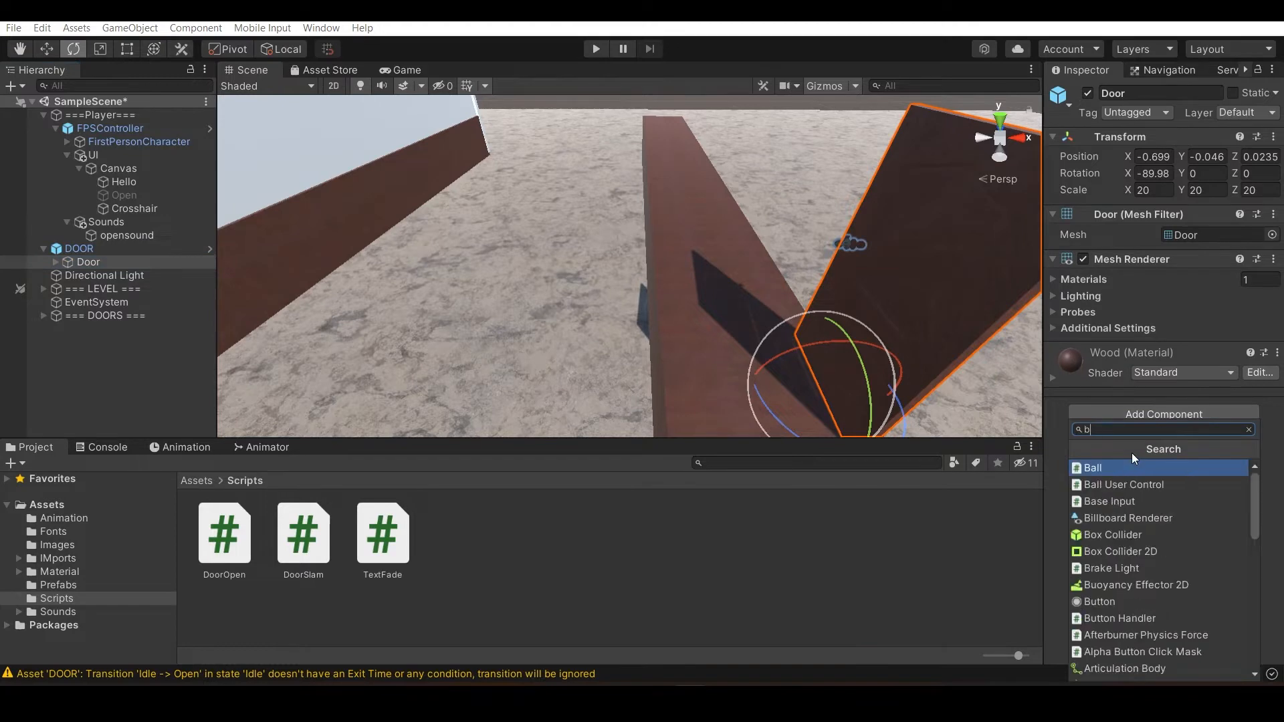
type("o")
left_click(1132, 467)
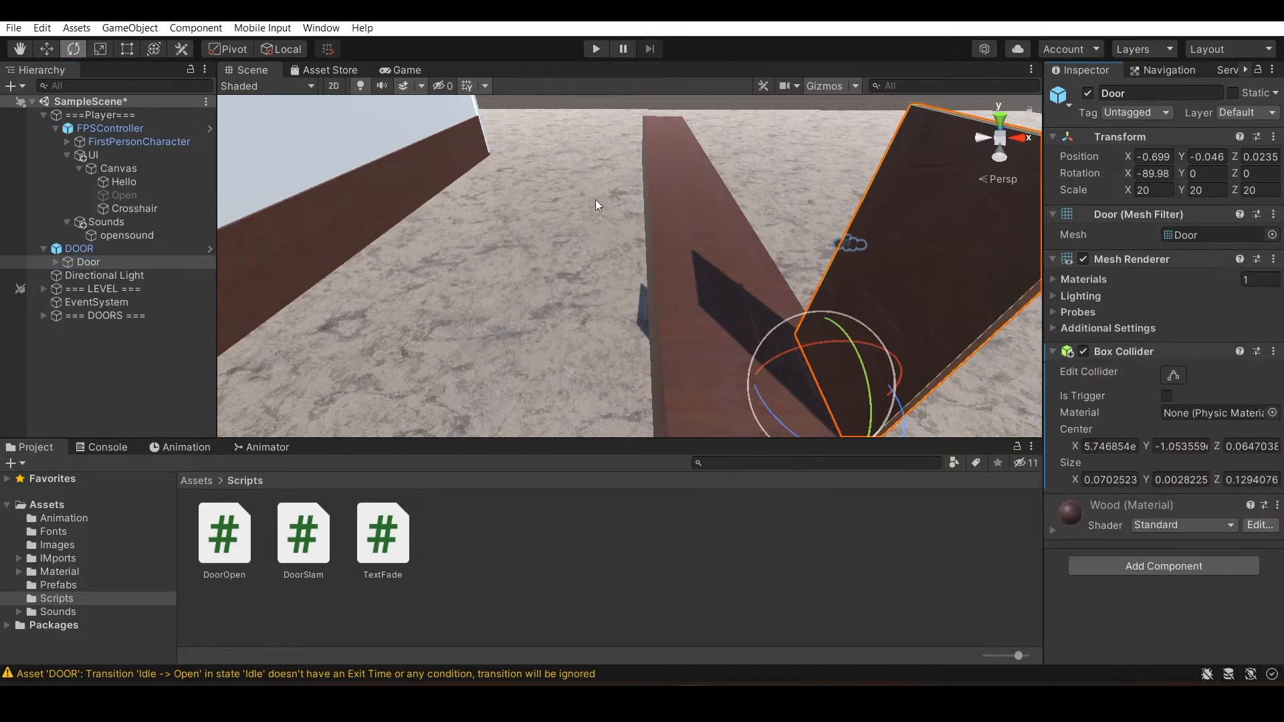
key("f")
scroll(559, 247, "down", 10)
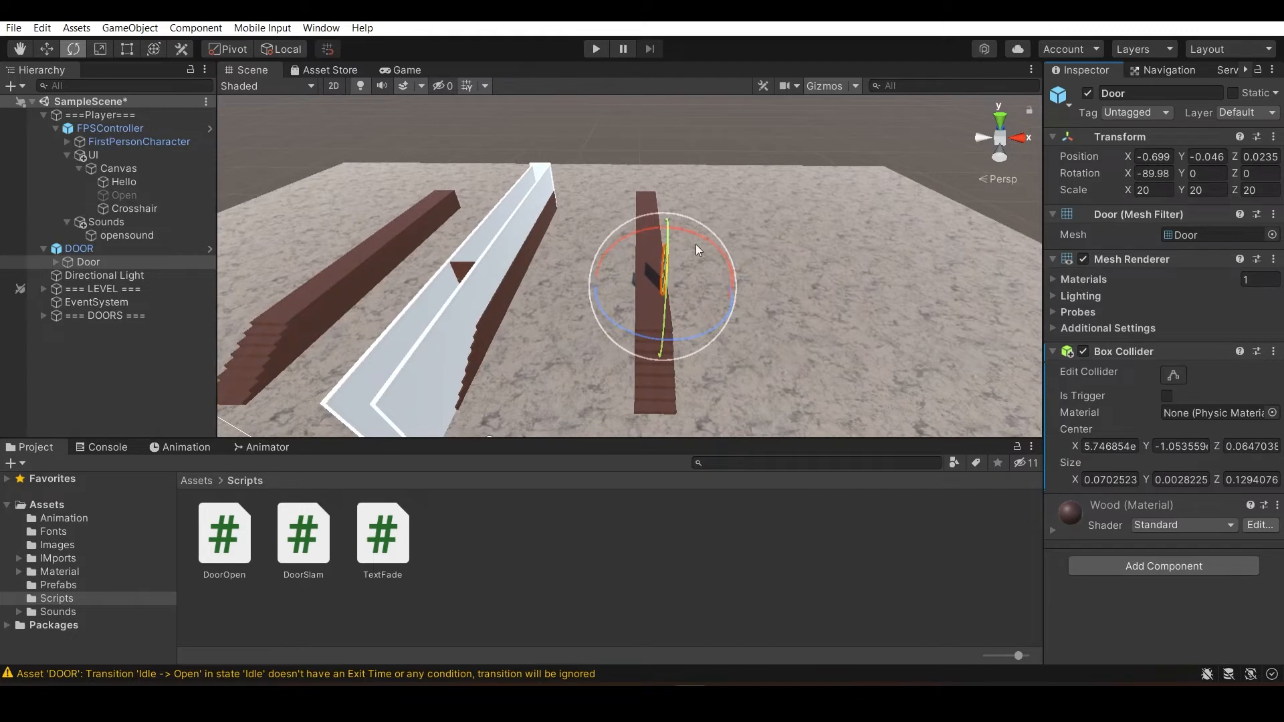
scroll(683, 243, "up", 3)
right_click_drag(683, 243, 803, 303)
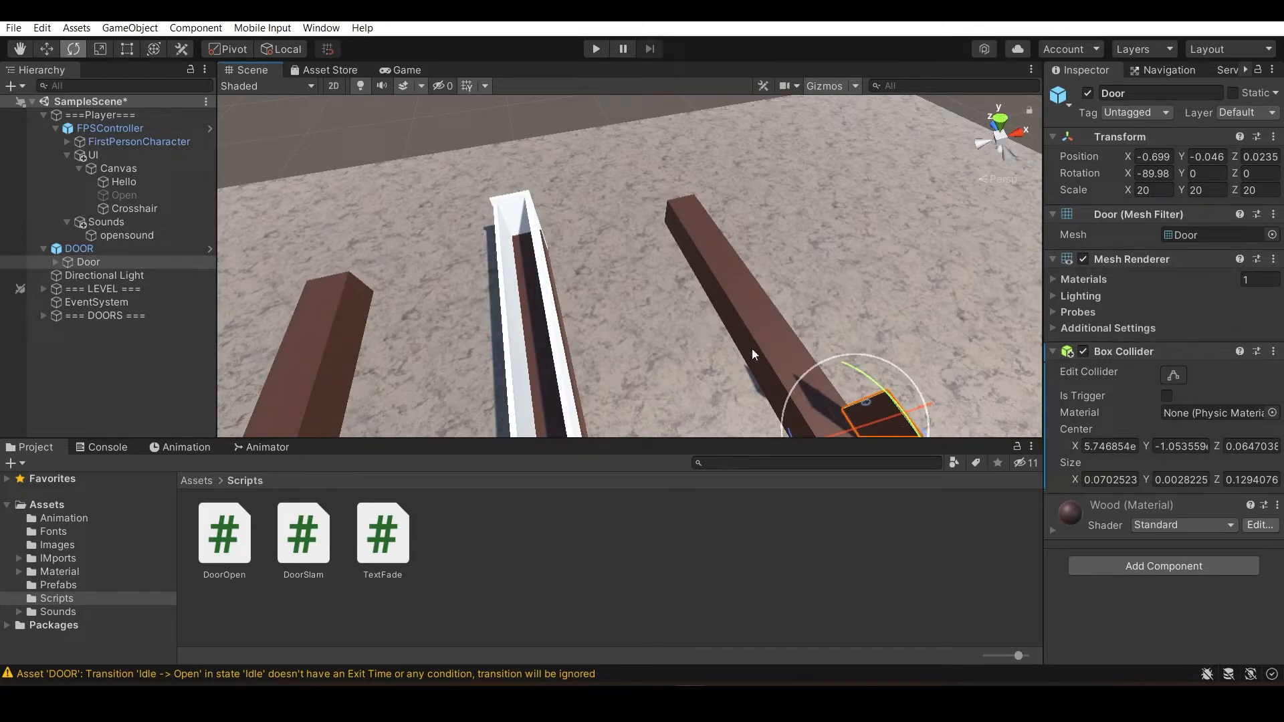
right_click_drag(808, 291, 516, 278)
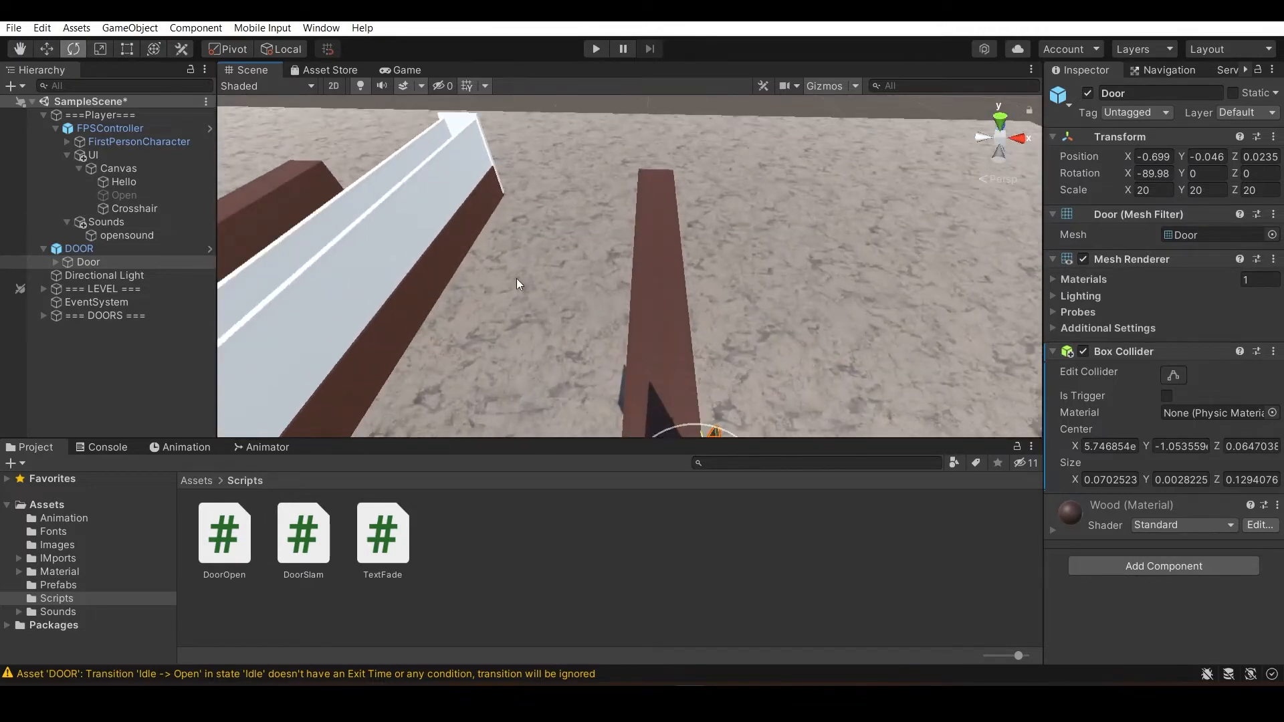
- Create an empty object under ===Player=== and name it Triggerdoorslam
left_click(43, 248)
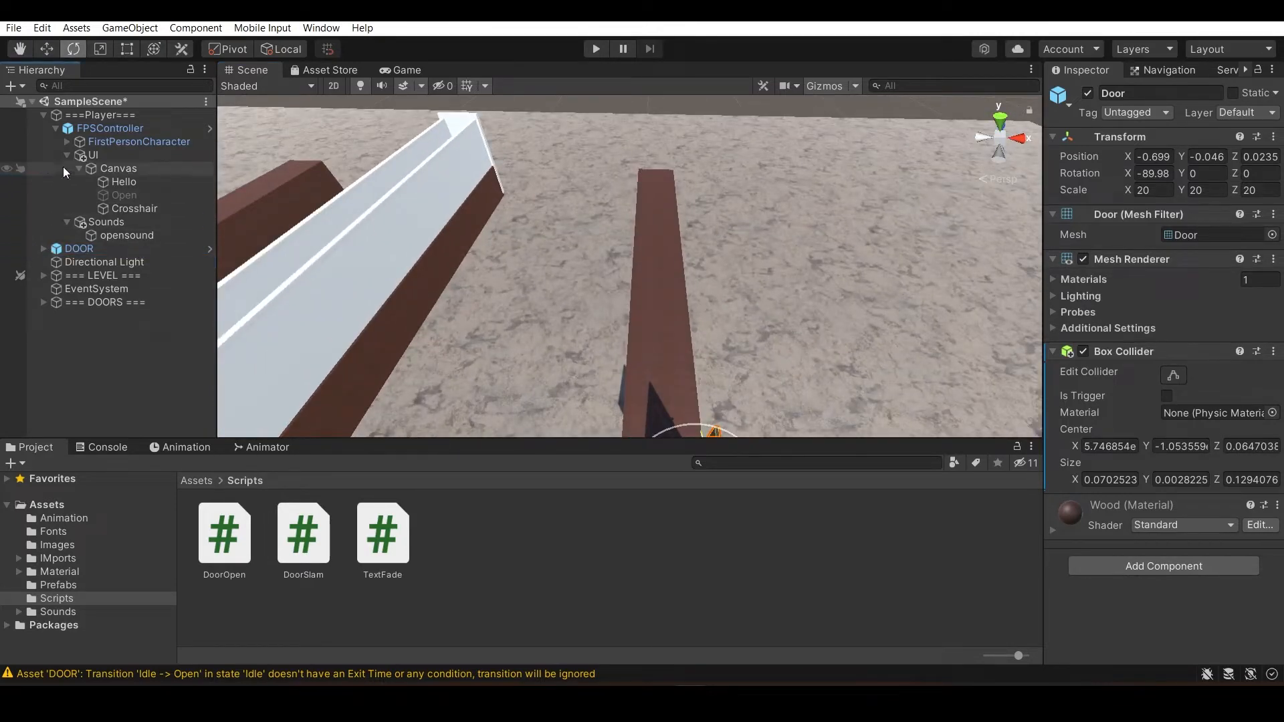
left_click(55, 128)
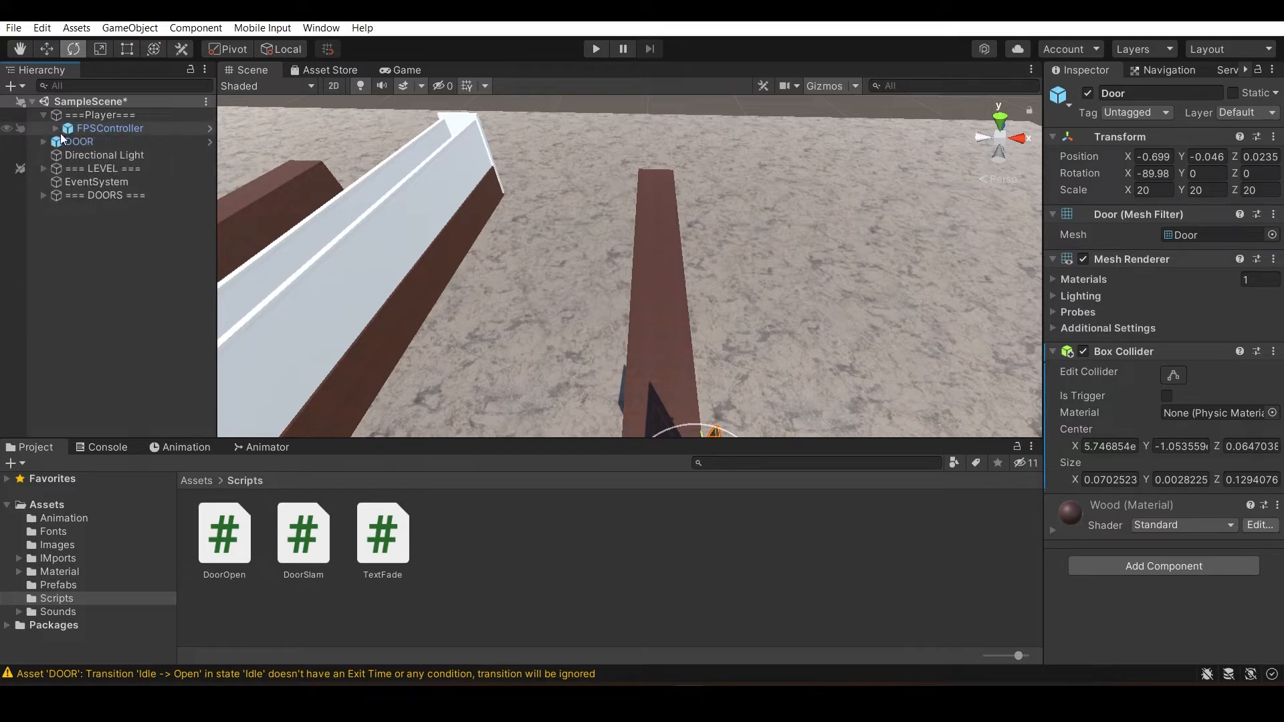
right_click(60, 118)
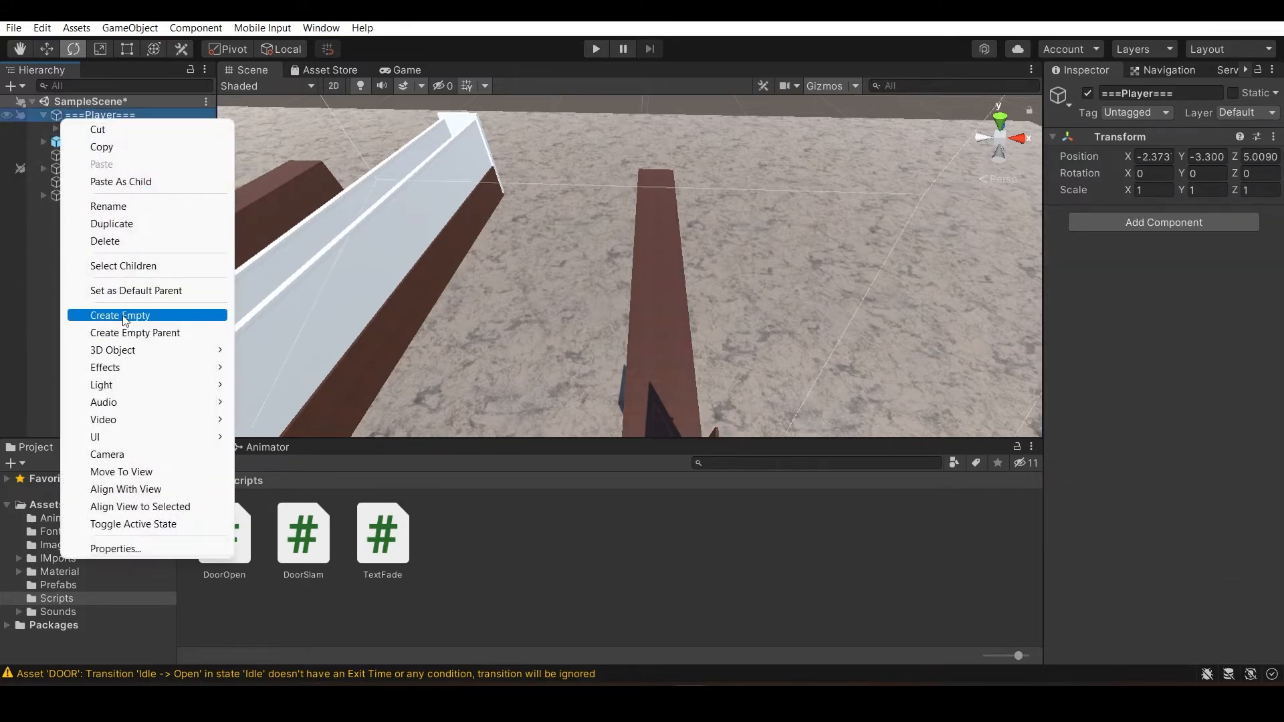
left_click(184, 315)
scroll(528, 318, "down", 10)
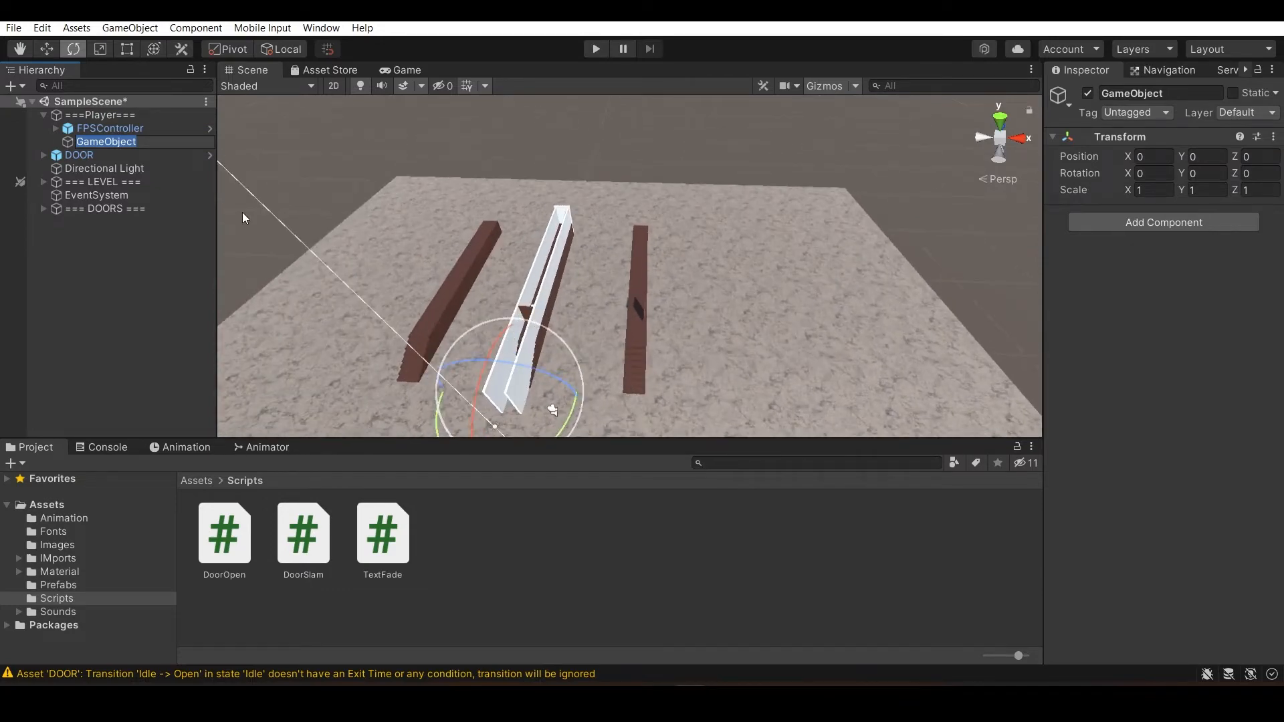
type("Tr")
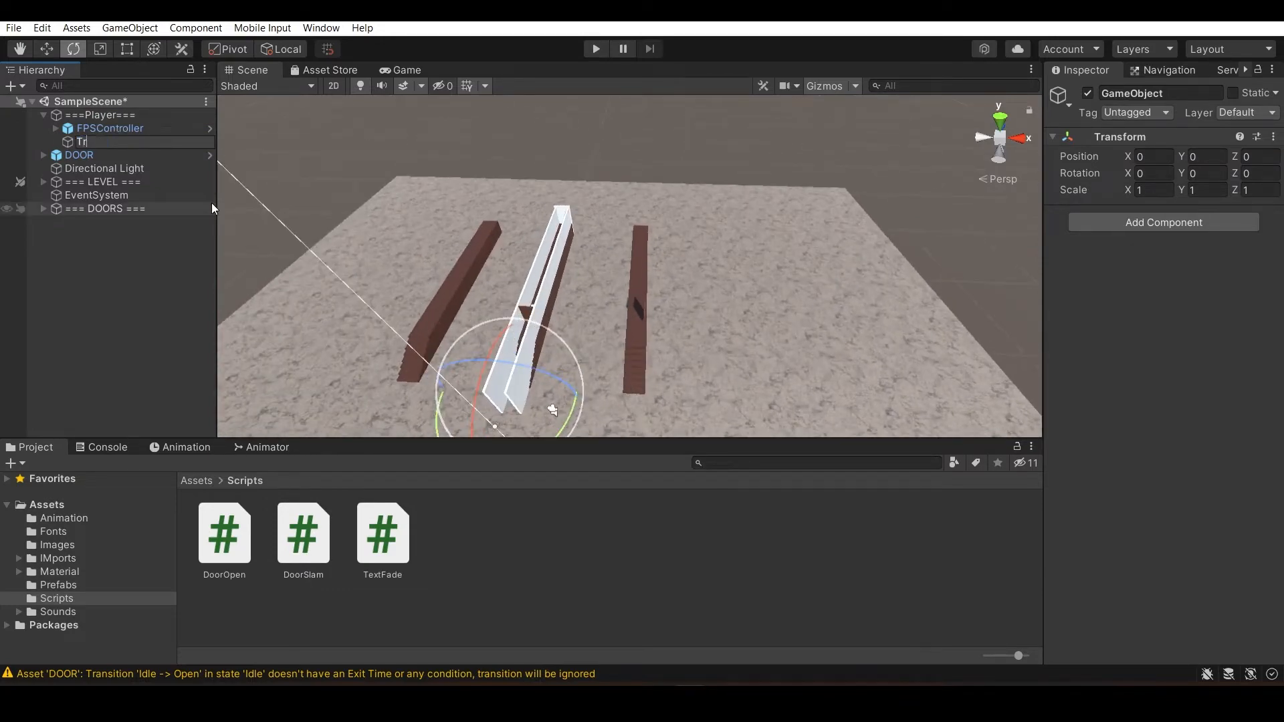
type("iggerdoorslam")
key("Return")
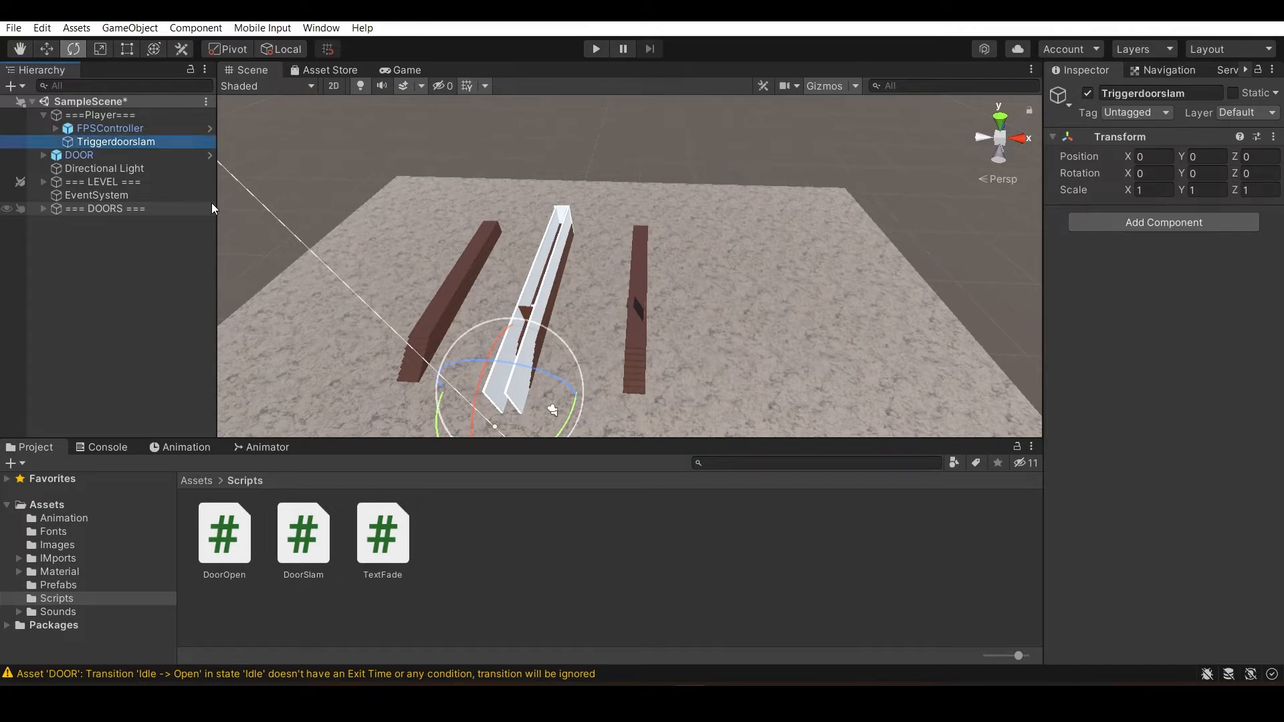
- Move Triggerdoorslam to about X 12.2, Z 14.9, near the door's walkway, and add a Box Collider to it
key("w")
left_click_drag(512, 393, 639, 294)
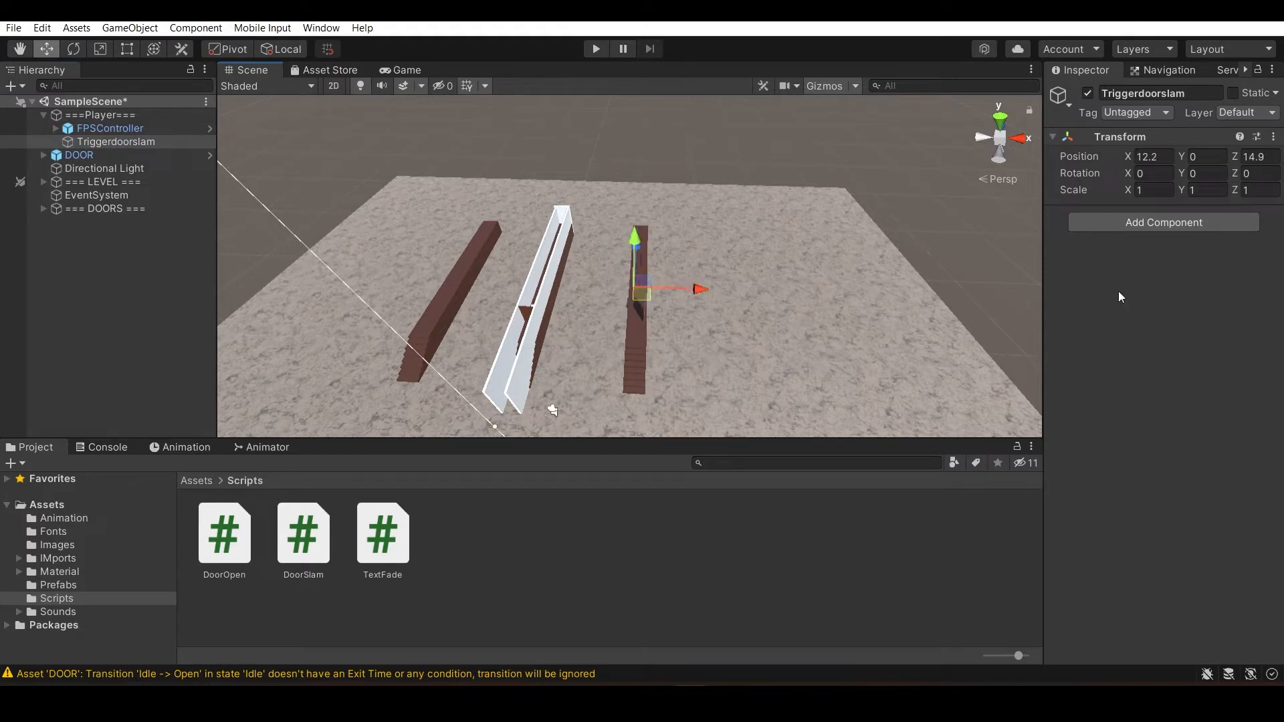
left_click(1184, 227)
left_click(1174, 282)
- Raise Triggerdoorslam to about Y 6.32 and shift it to about X 12.86, centred on the walkway beyond the door
key("f")
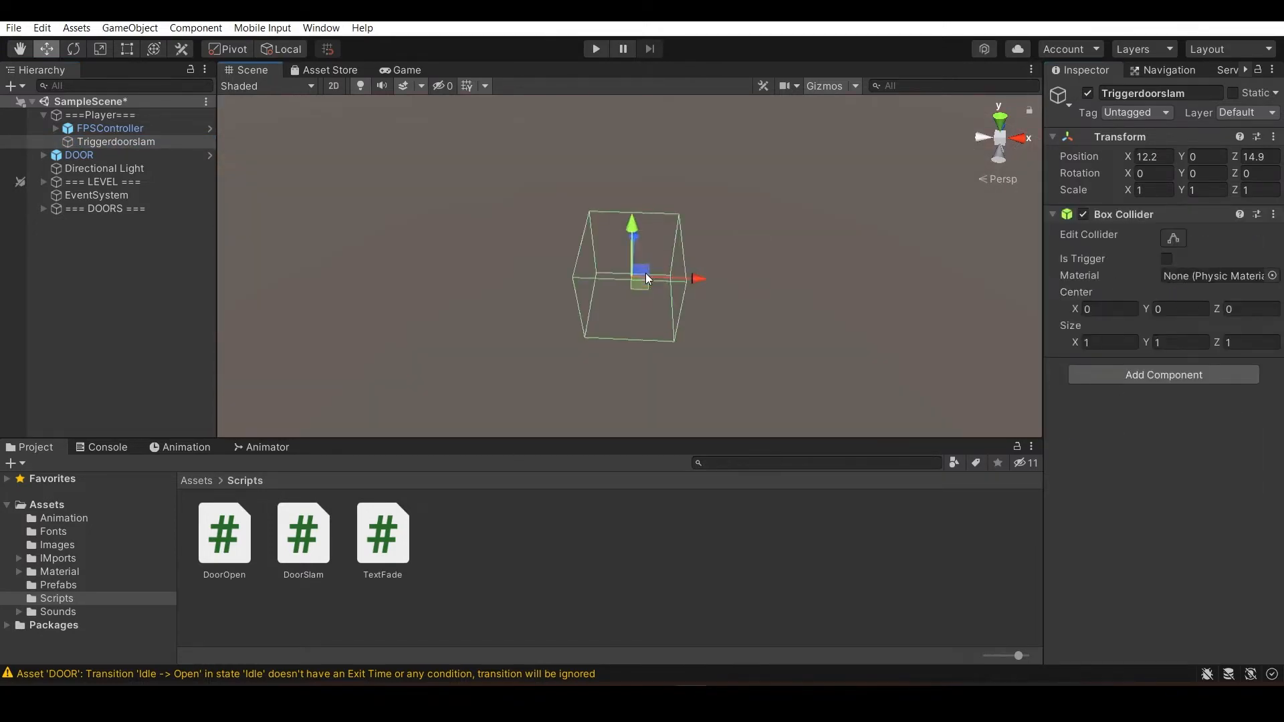
scroll(646, 279, "down", 6)
left_click_drag(596, 312, 642, 44, "alt")
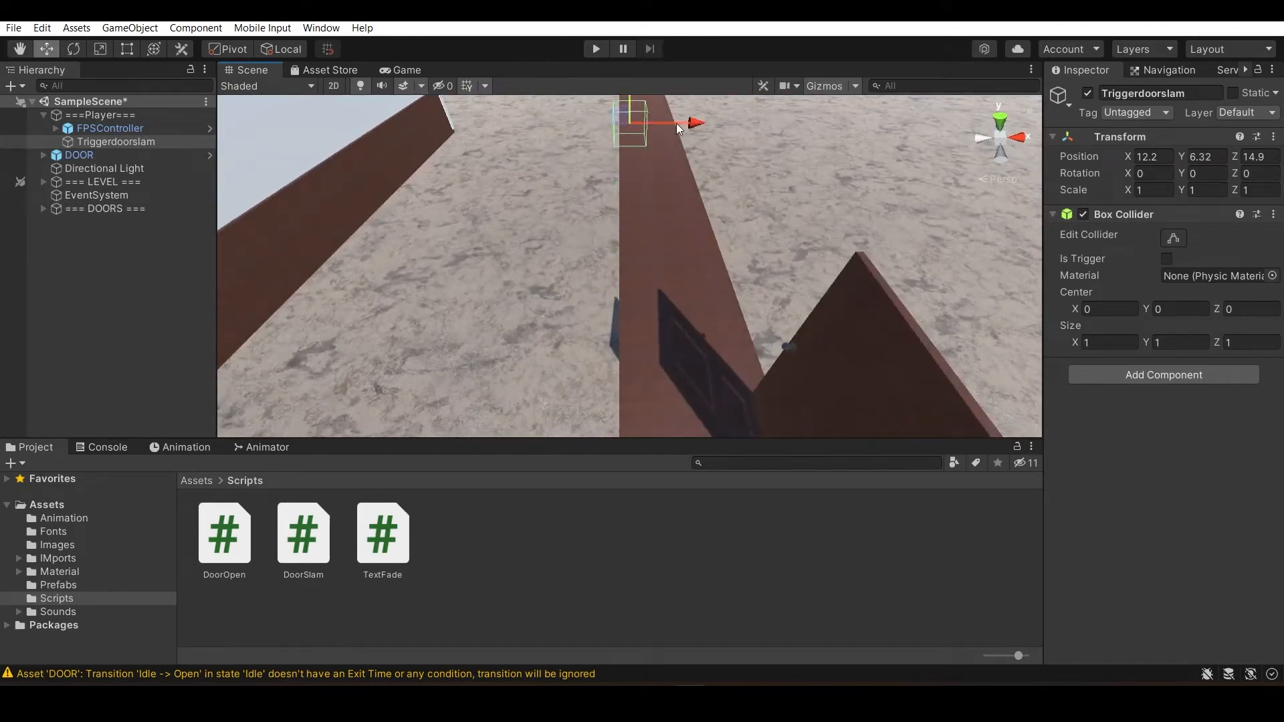
scroll(672, 119, "up", 1)
left_click_drag(668, 115, 691, 113)
- Set the Z size of Triggerdoorslam's Box Collider to 0.1
key("f")
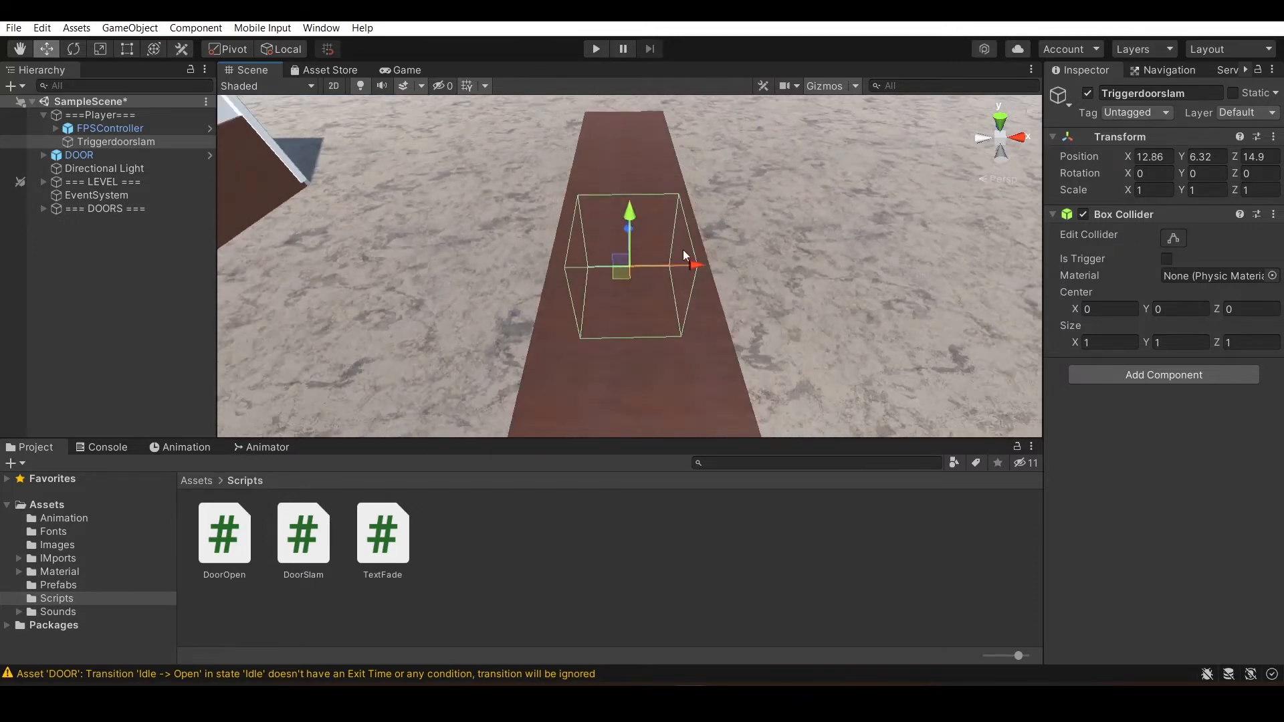
left_click_drag(754, 272, 1103, 295, "alt")
scroll(658, 290, "up", 3)
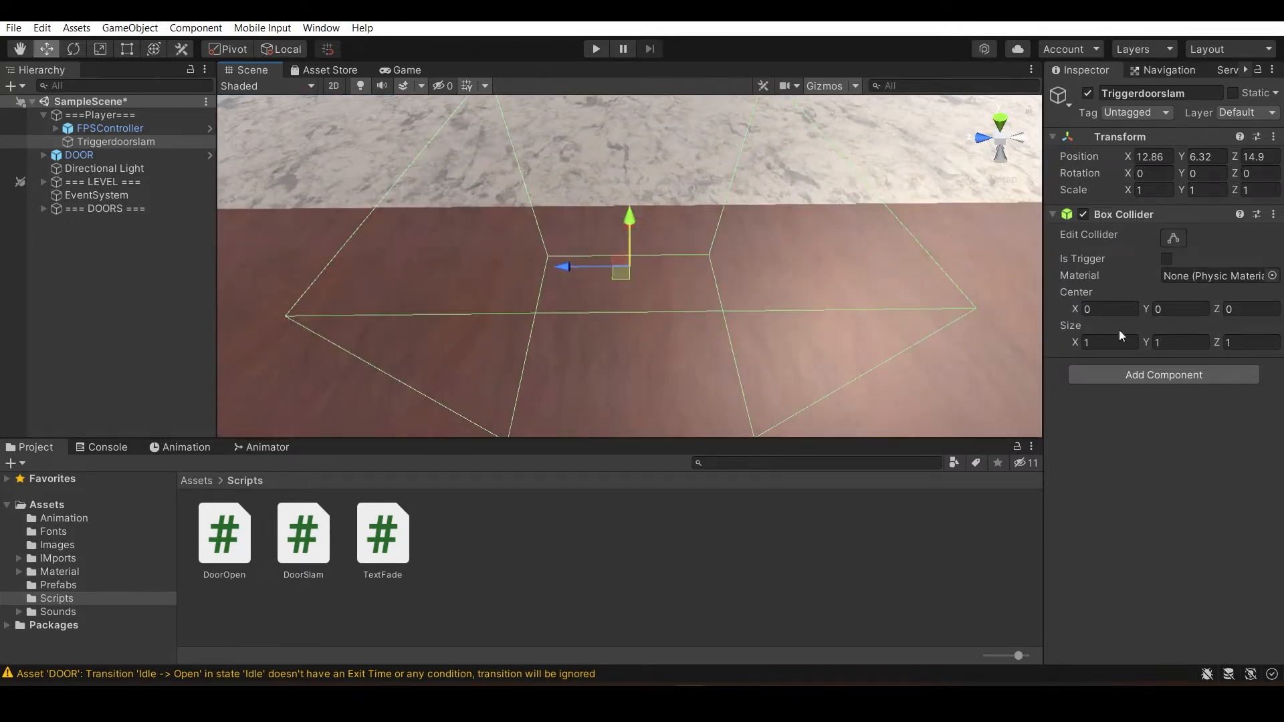
left_click(1245, 342)
type("0")
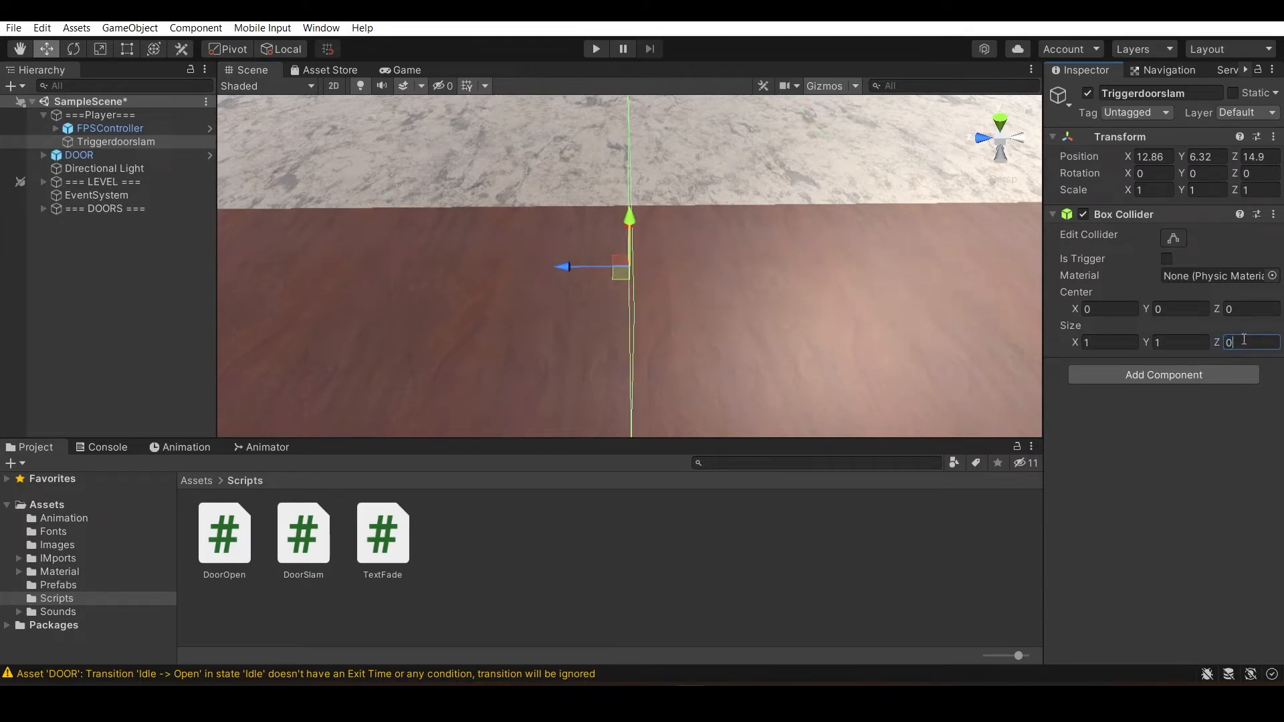
type(".2")
key("BackSpace")
type("1")
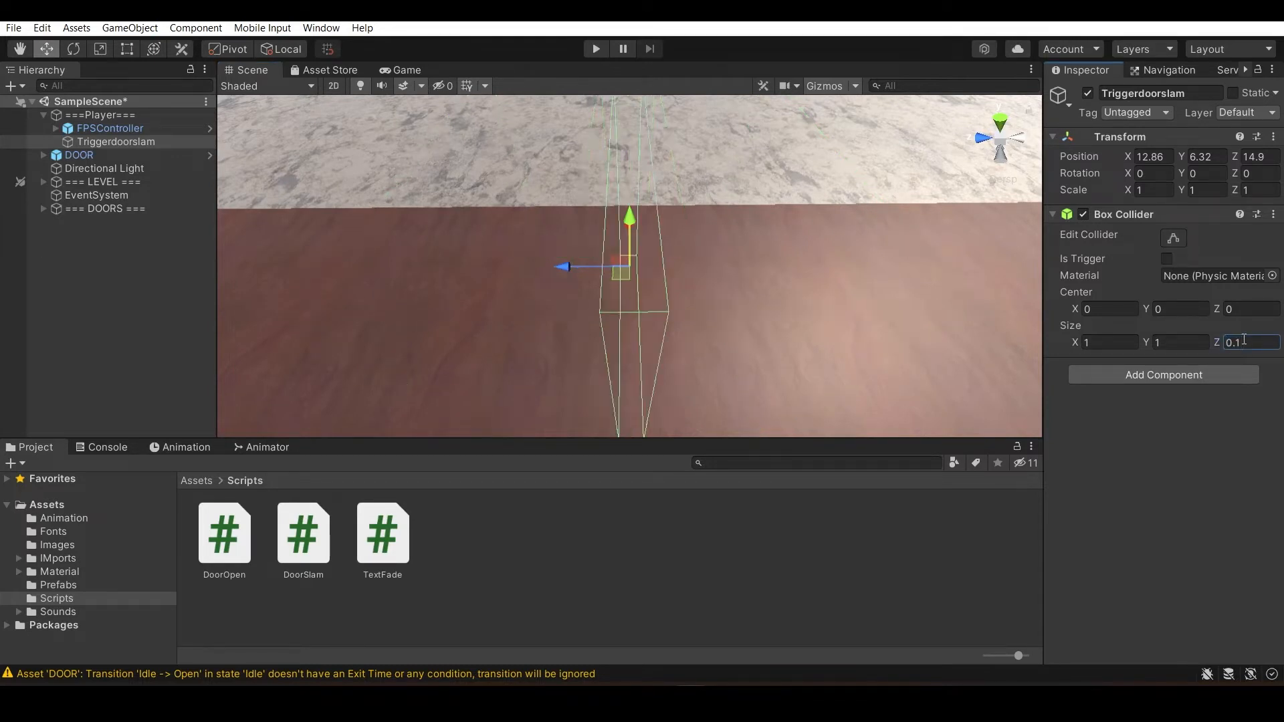
- Make Triggerdoorslam's Box Collider a trigger and stretch it across the walkway to about 1.96 wide and 3.47 high
left_click_drag(758, 282, 560, 262, "alt")
left_click(1172, 239)
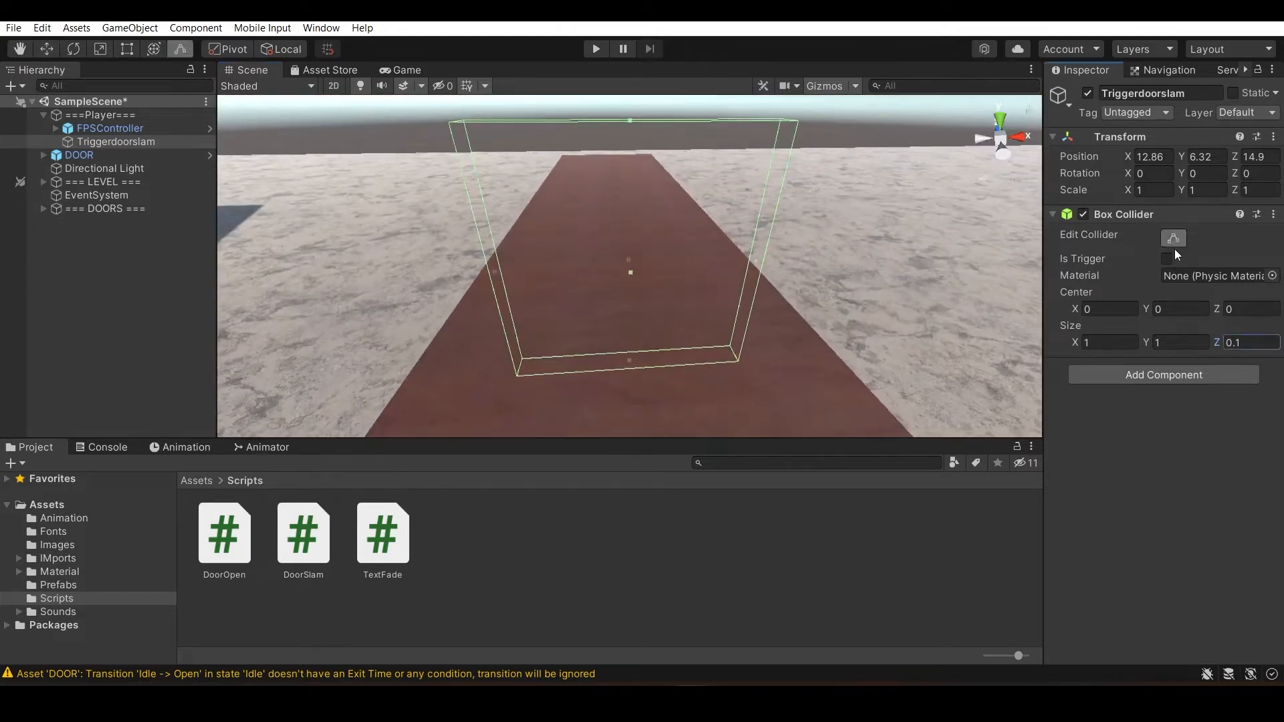
left_click(1166, 258)
left_click_drag(756, 260, 881, 270)
left_click_drag(494, 271, 366, 292)
key("f")
left_click_drag(624, 243, 717, 251)
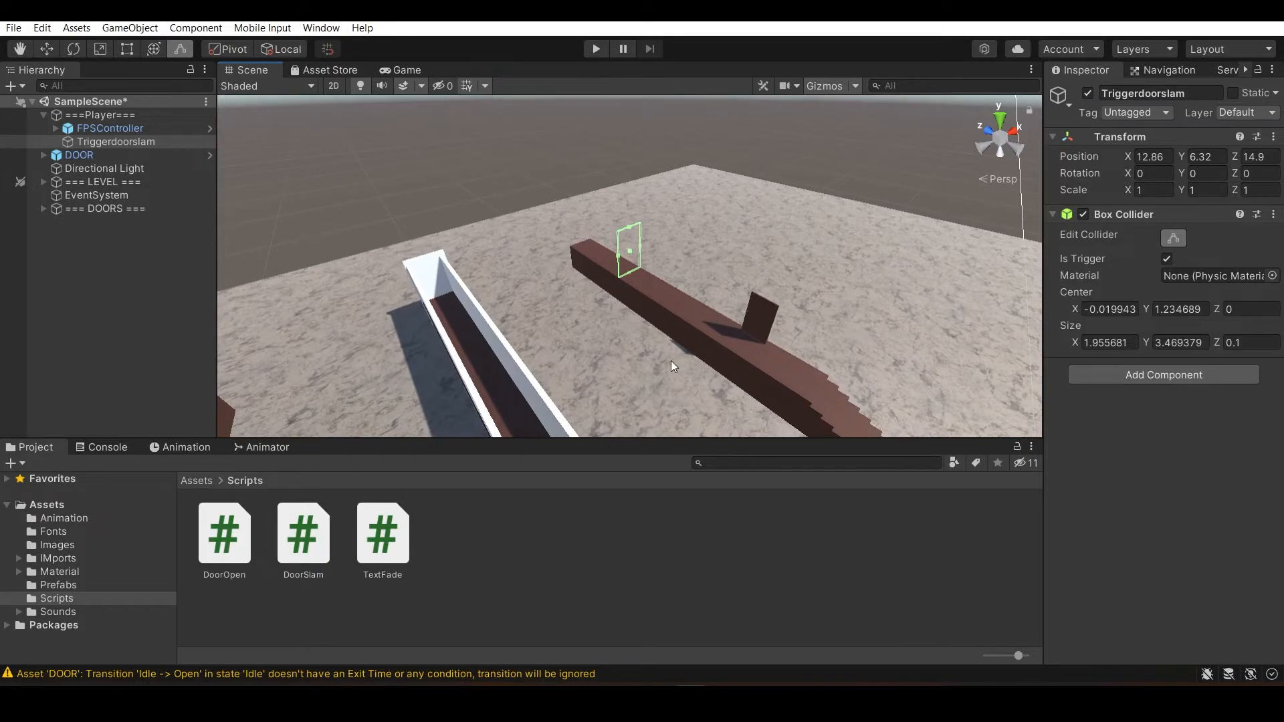
- Examine the tags and trigger colliders of the Reach and Reach (1) objects under the FPSController's FirstPersonCharacter
left_click_drag(671, 361, 424, 224, "alt")
left_click(107, 131)
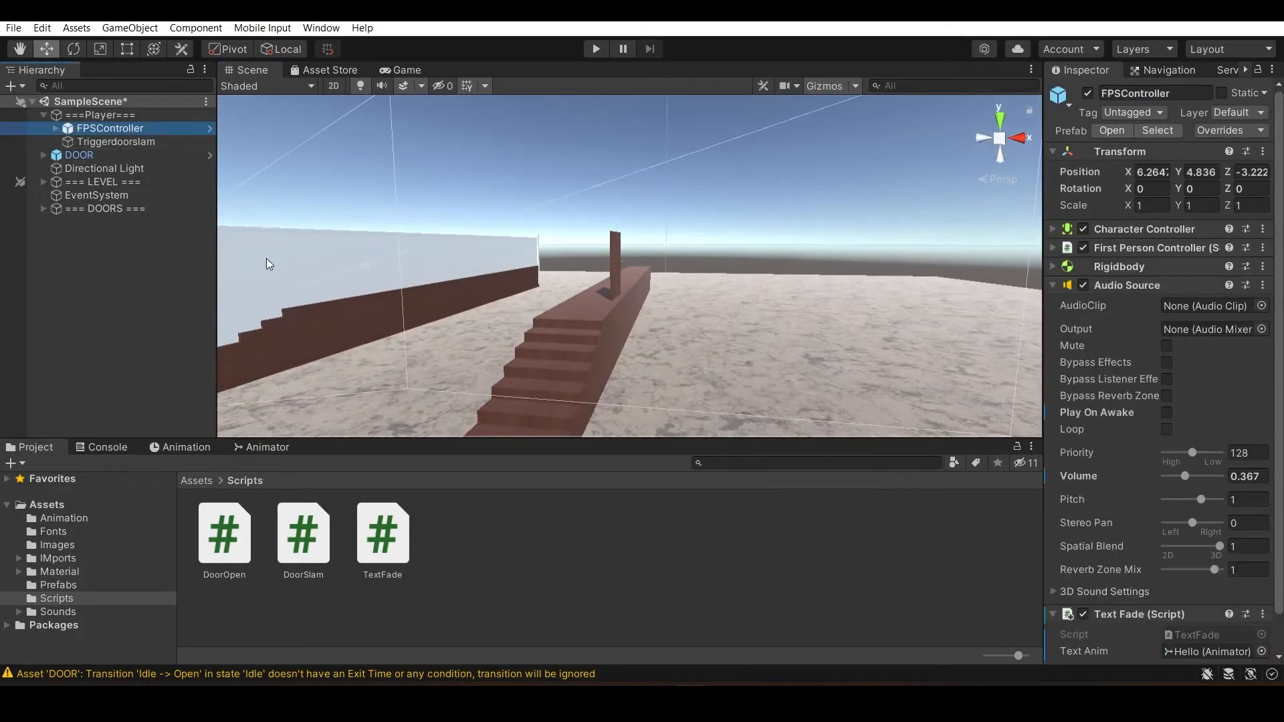
key("f")
left_click_drag(684, 325, 378, 402, "alt")
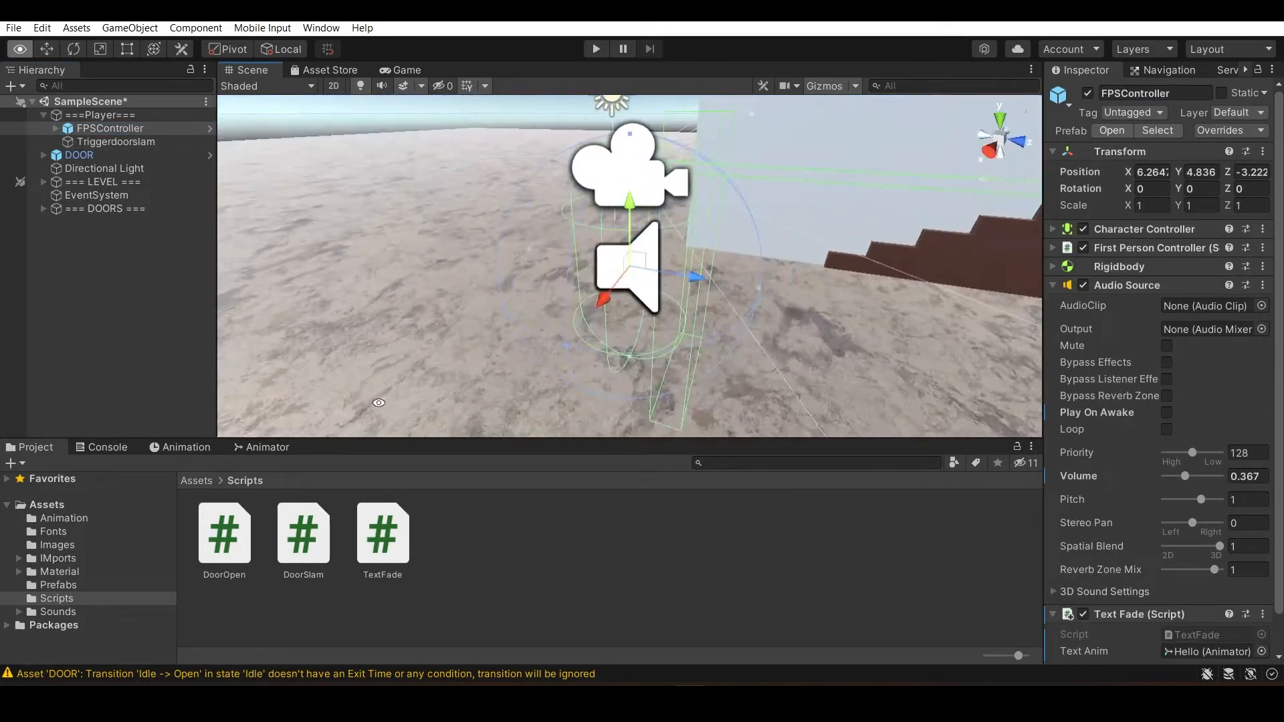
scroll(647, 235, "down", 5)
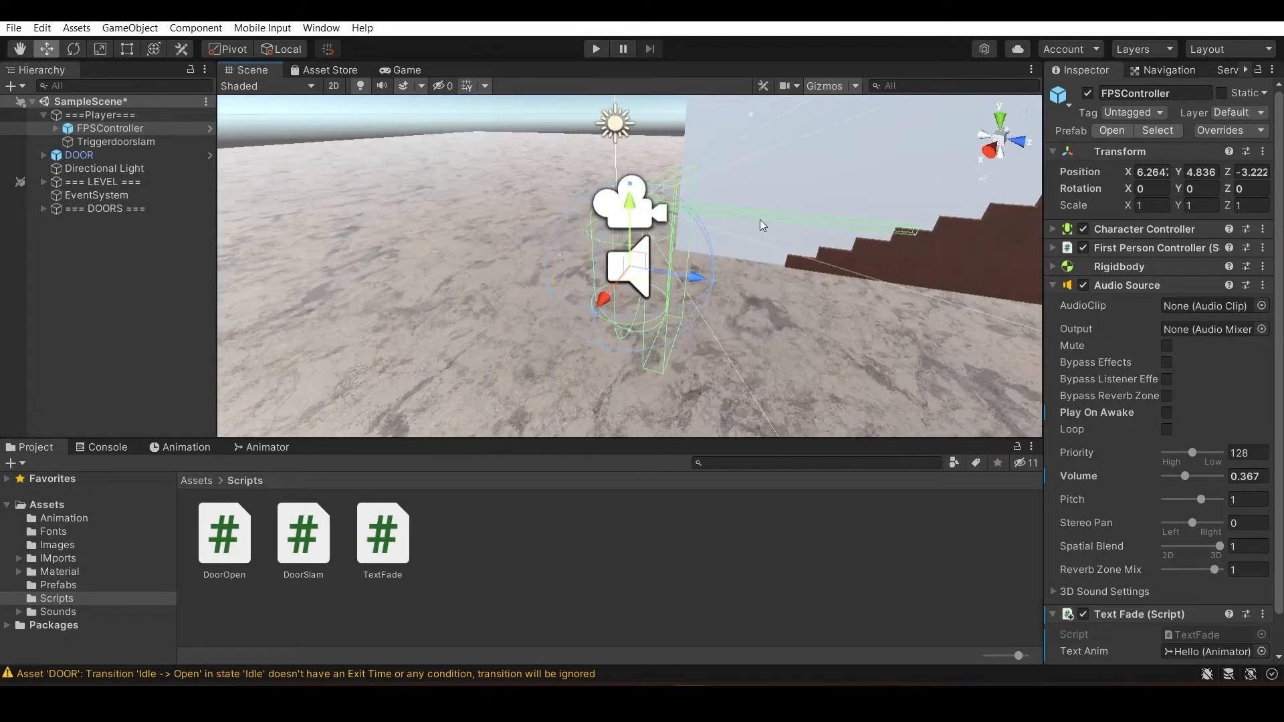
left_click(60, 129)
left_click(55, 128)
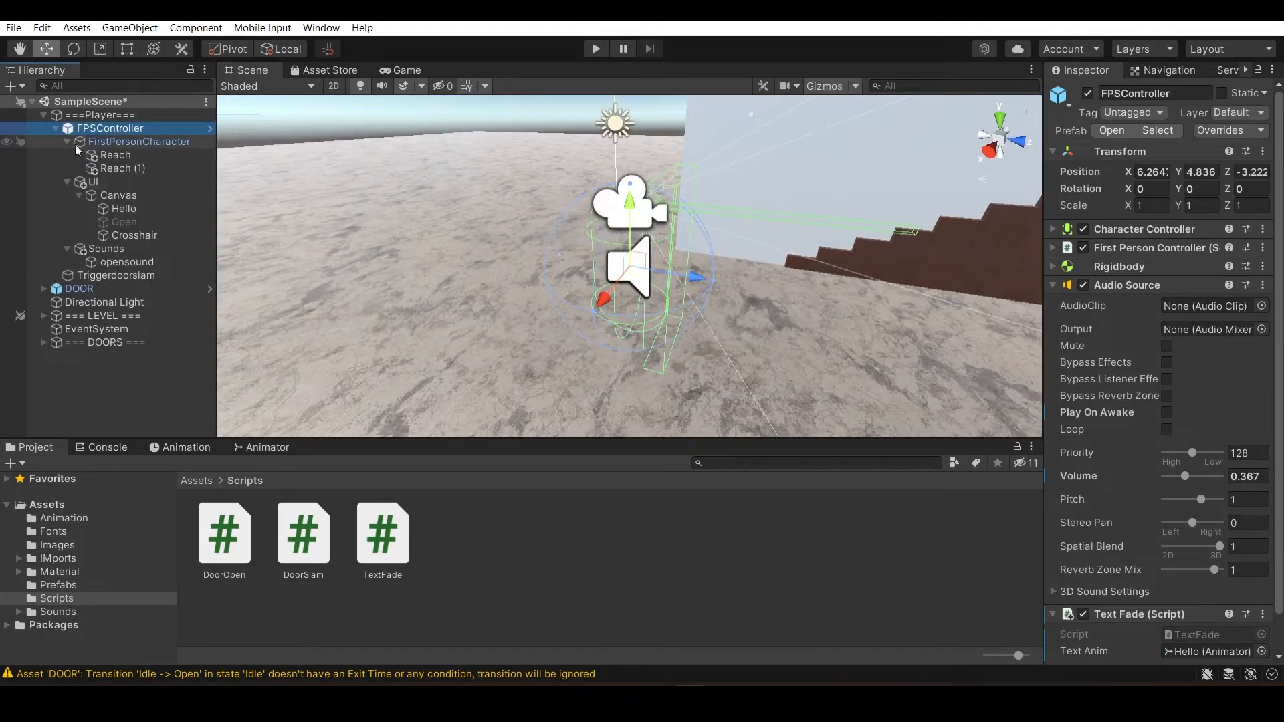
left_click(115, 155)
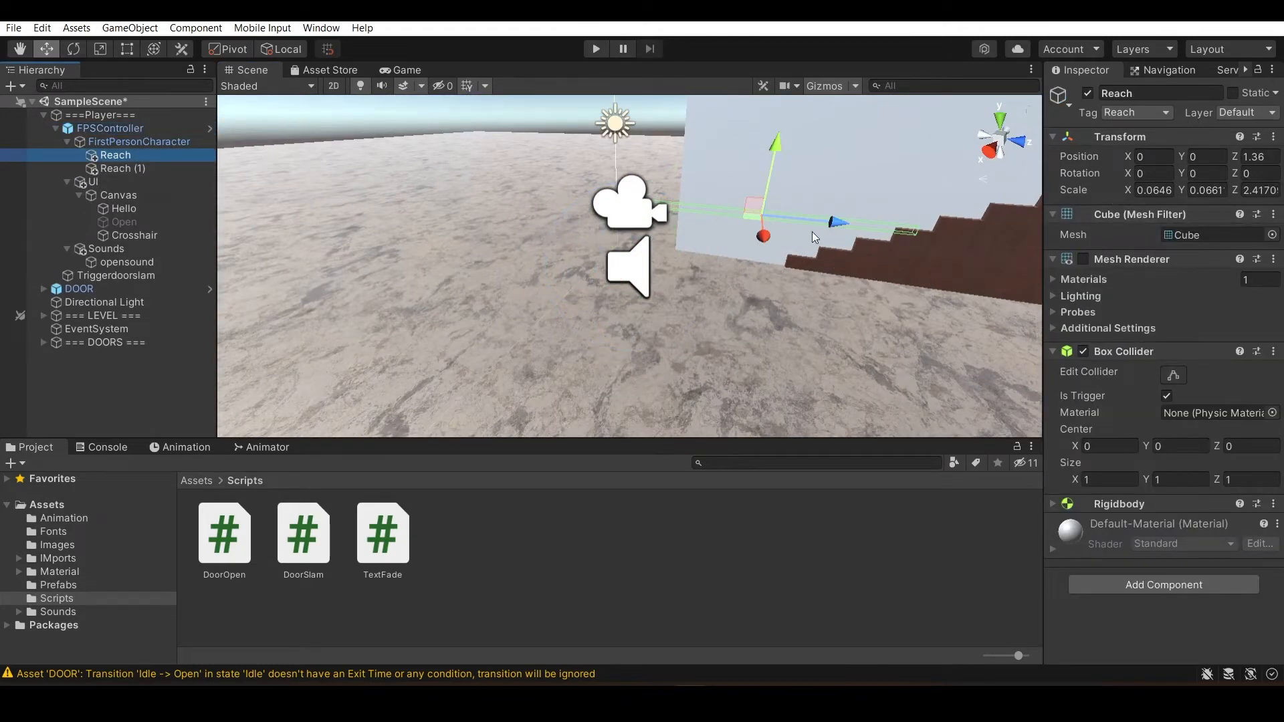
scroll(804, 212, "down", 5)
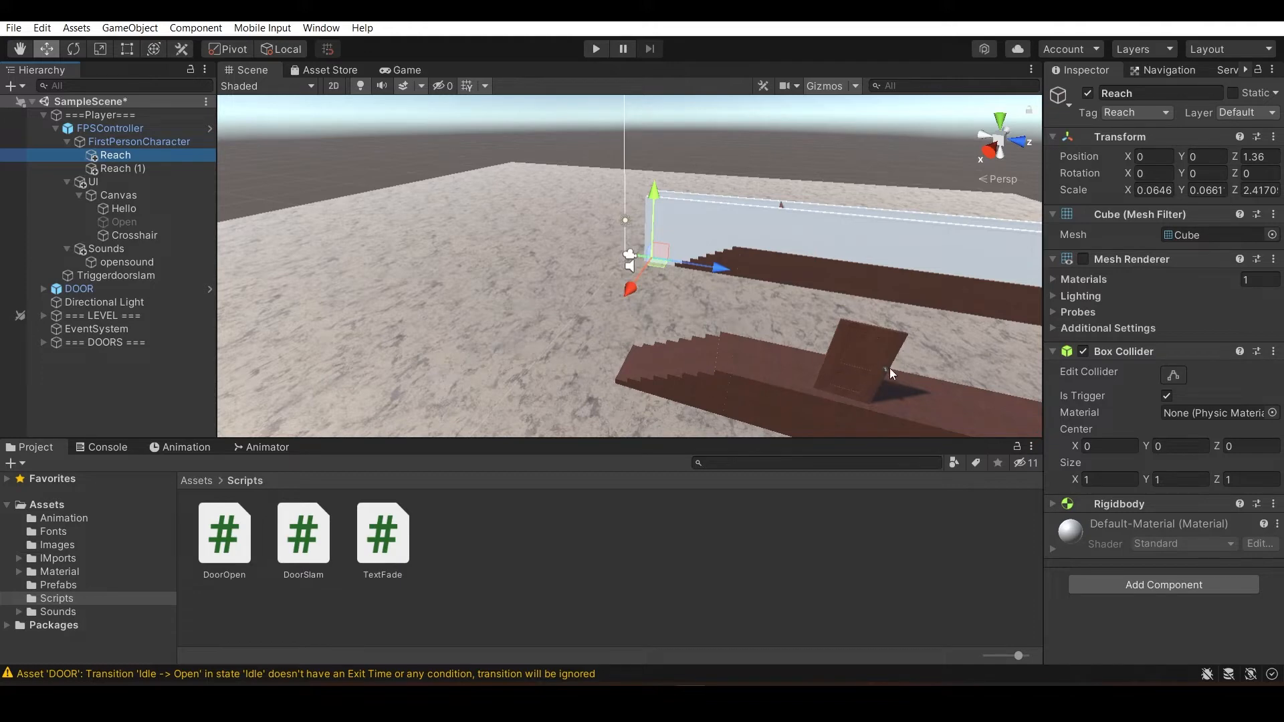
left_click(122, 168)
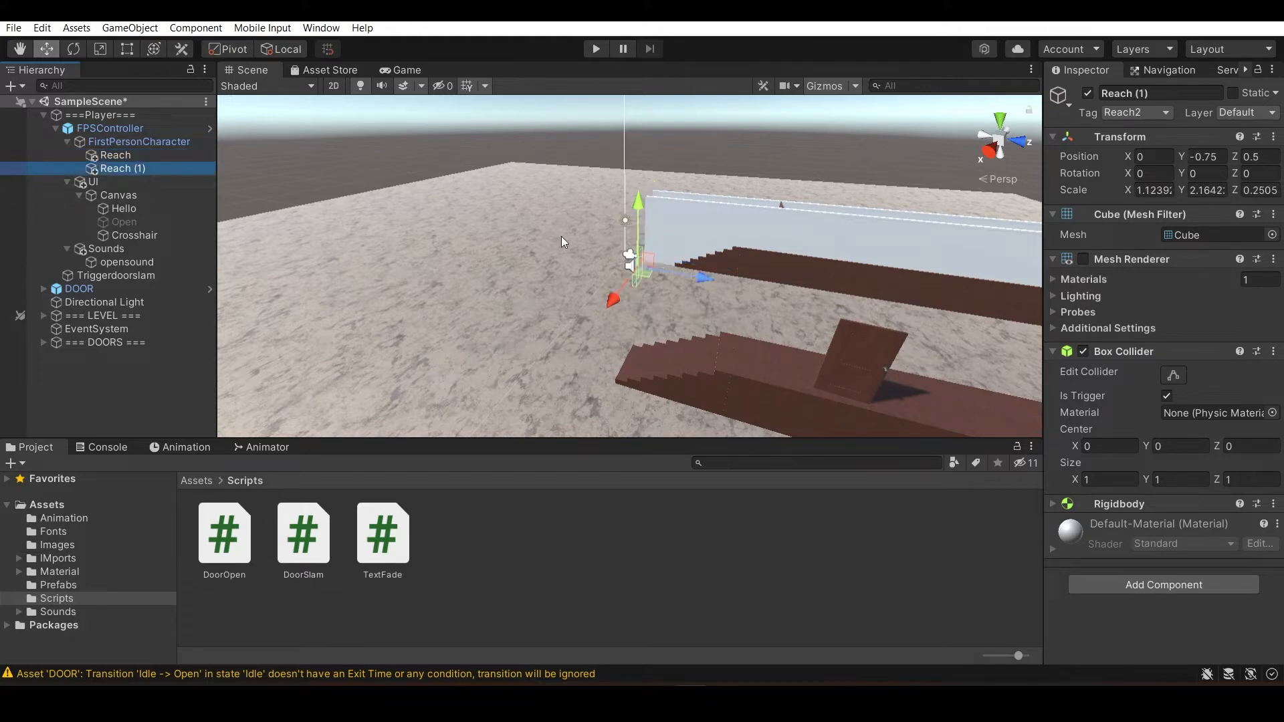
scroll(636, 267, "down", 4)
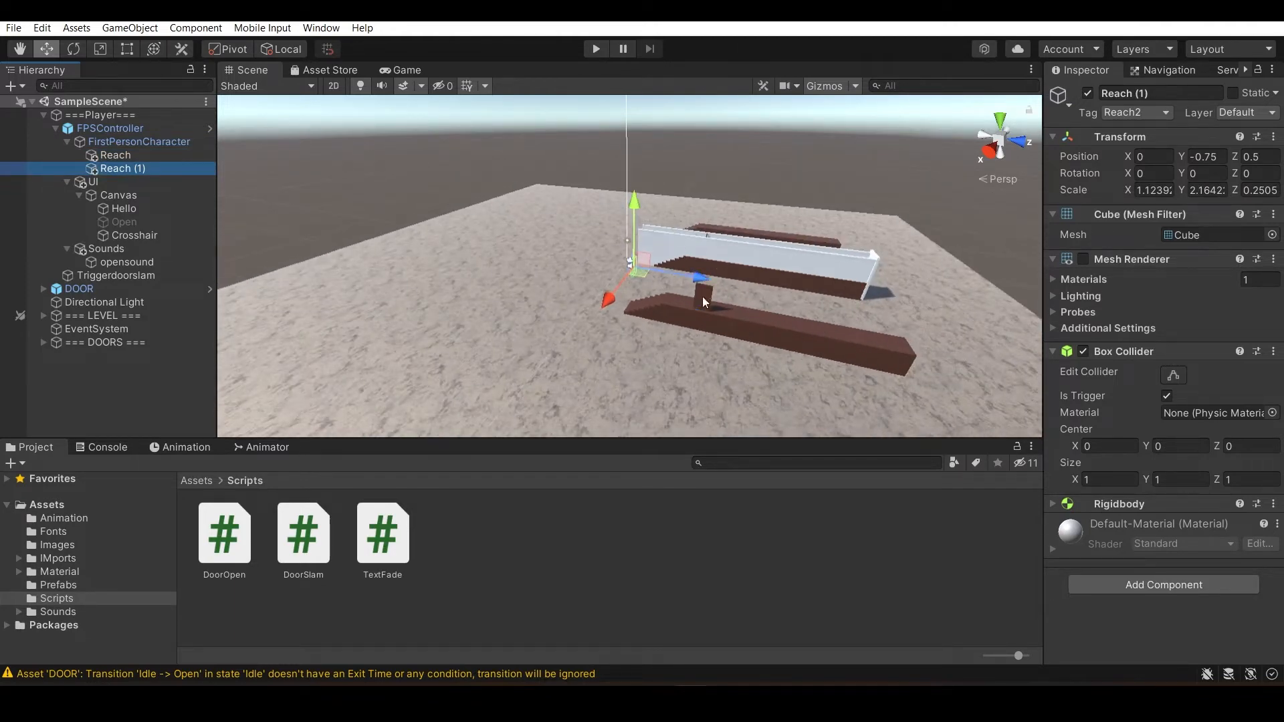
scroll(688, 275, "up", 5)
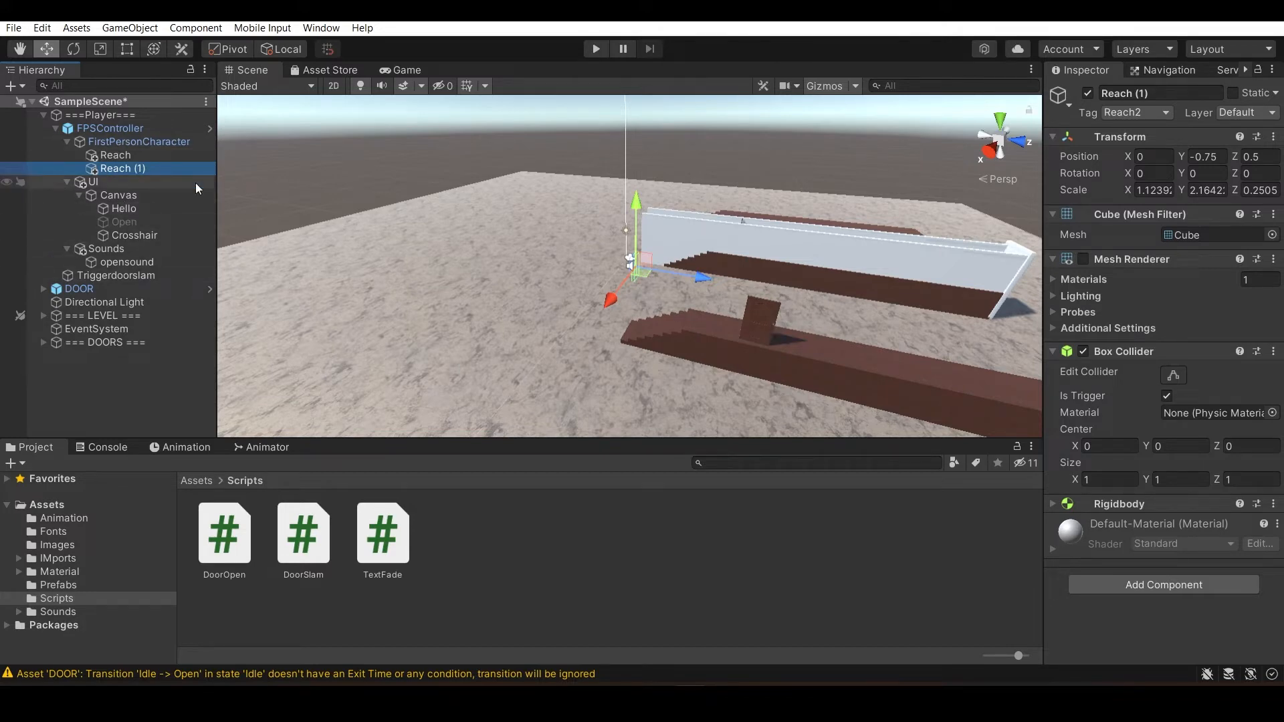
key("f")
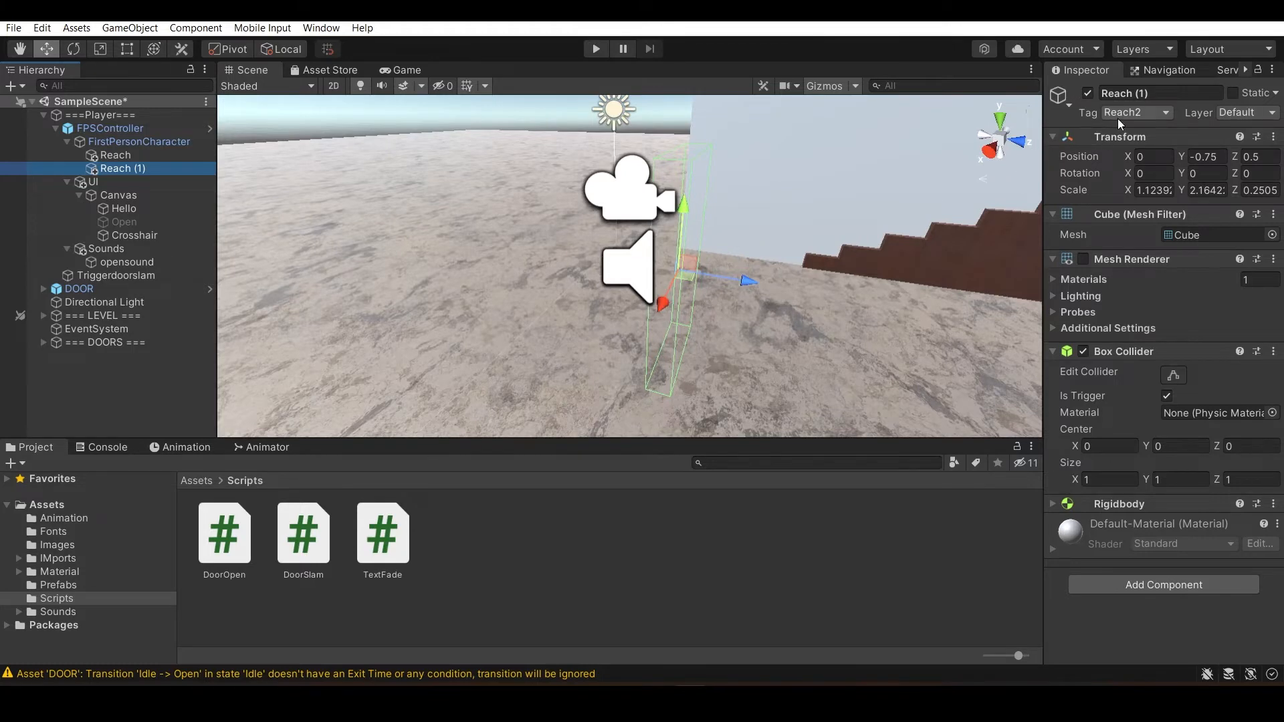
- Collapse the FPSController hierarchy and attach the DoorSlam script to Triggerdoorslam
key("Up")
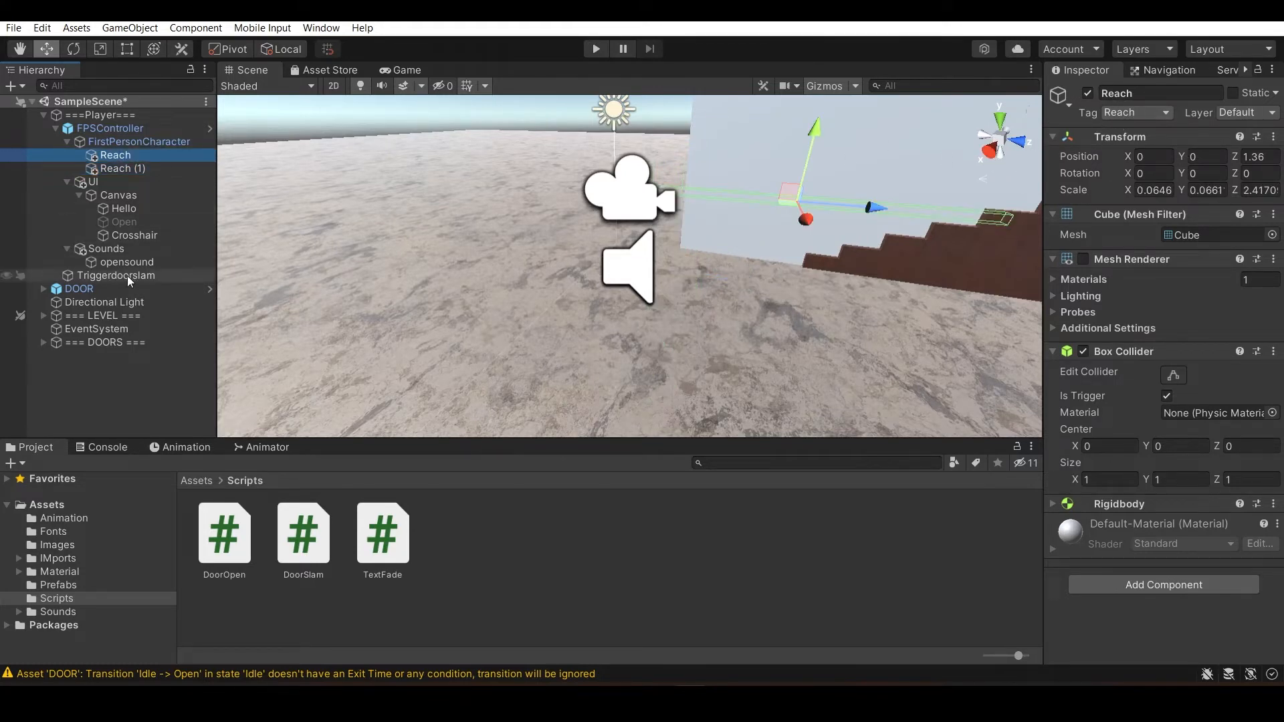
left_click(67, 181)
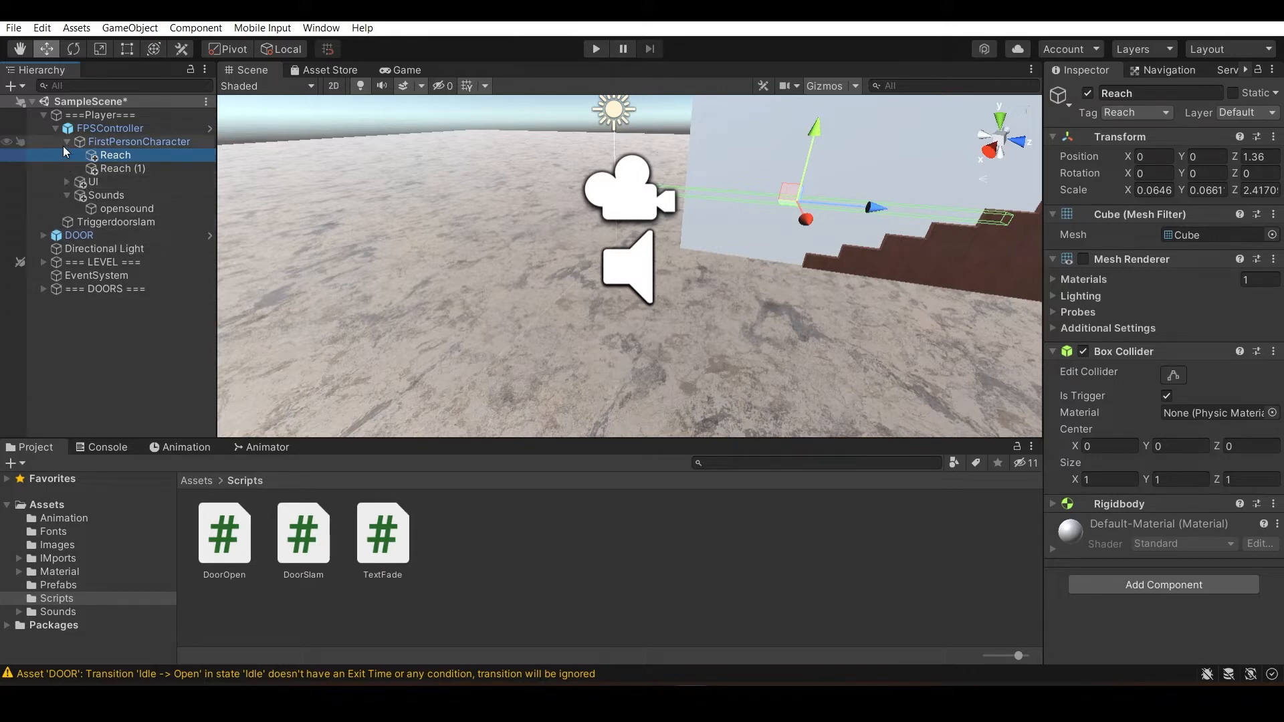
left_click(67, 141)
left_click(56, 129)
left_click(87, 141)
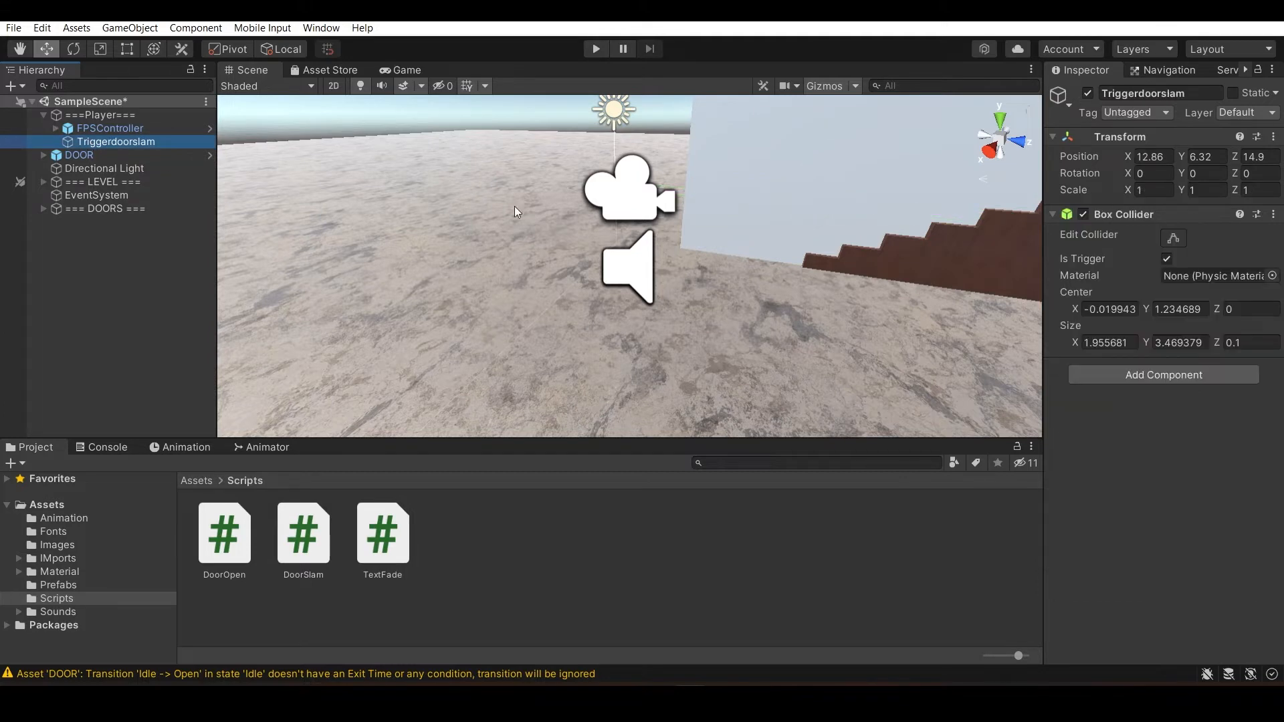
key("f")
left_click_drag(302, 535, 1250, 404)
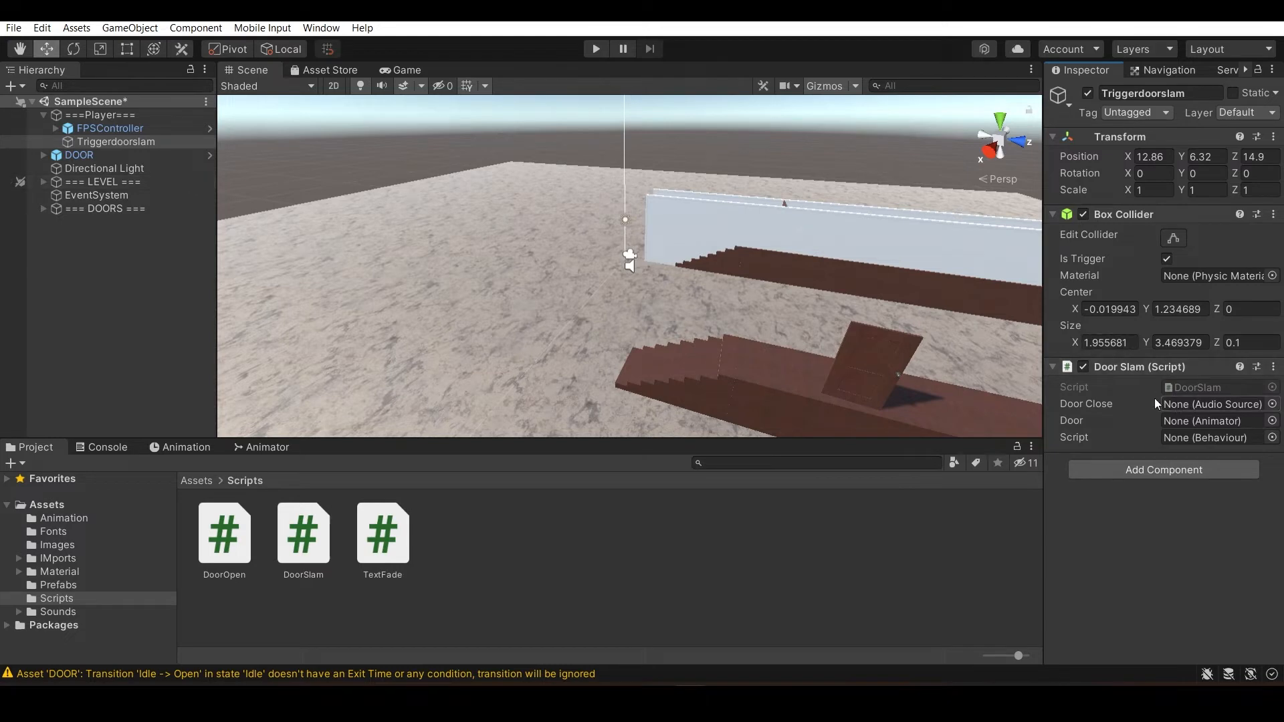
- Look through the DOORS and LEVEL groups for the existing door-slam setup and its sound object
scroll(430, 185, "down", 5)
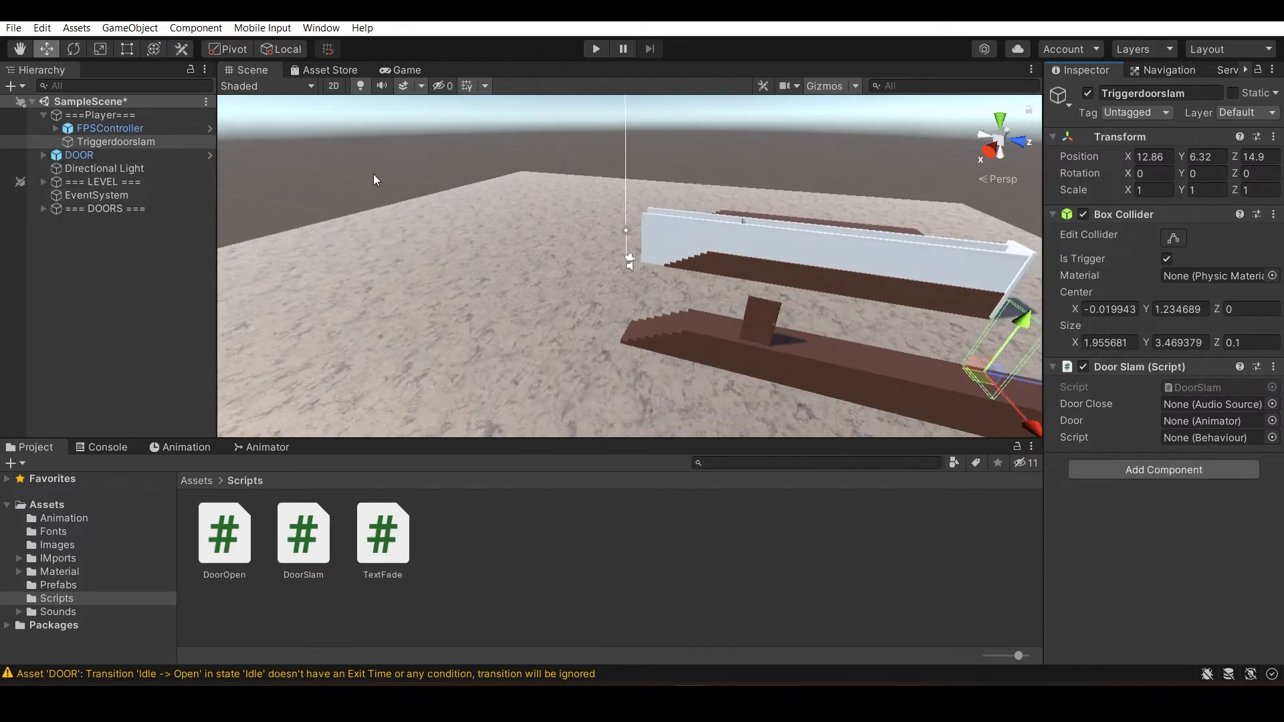
scroll(373, 174, "up", 3)
left_click(43, 209)
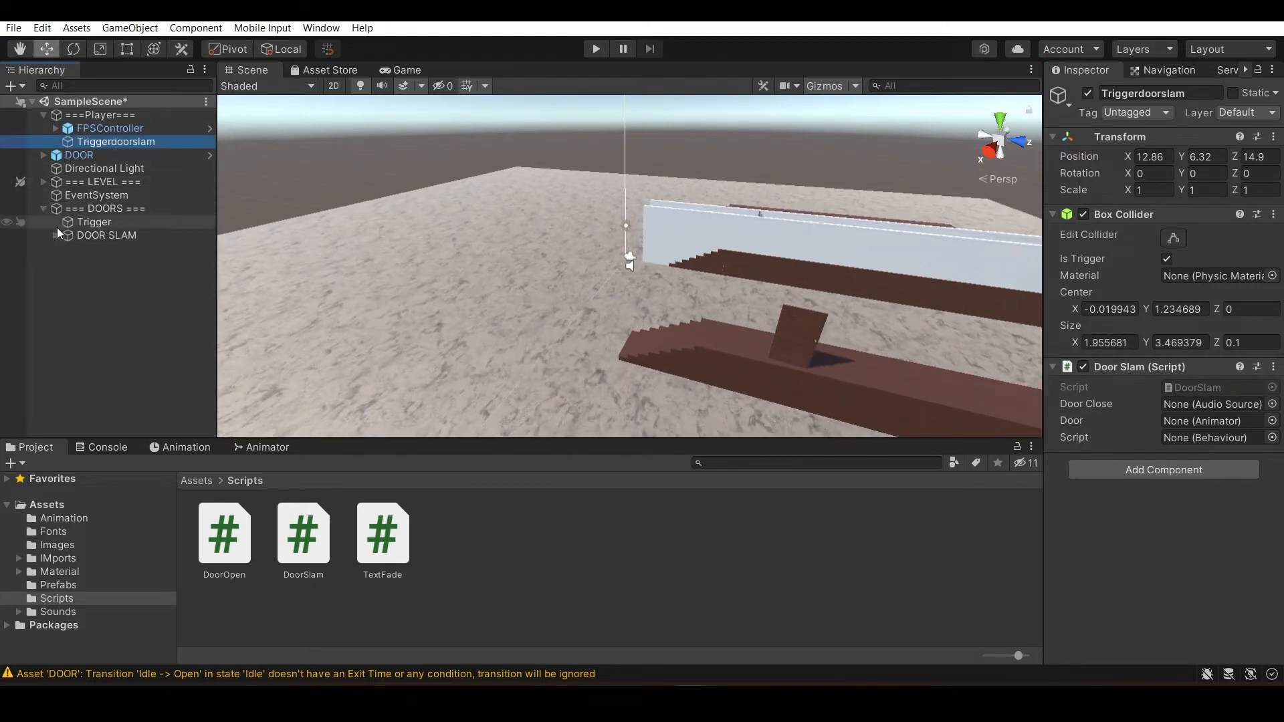
left_click(56, 235)
left_click(67, 262)
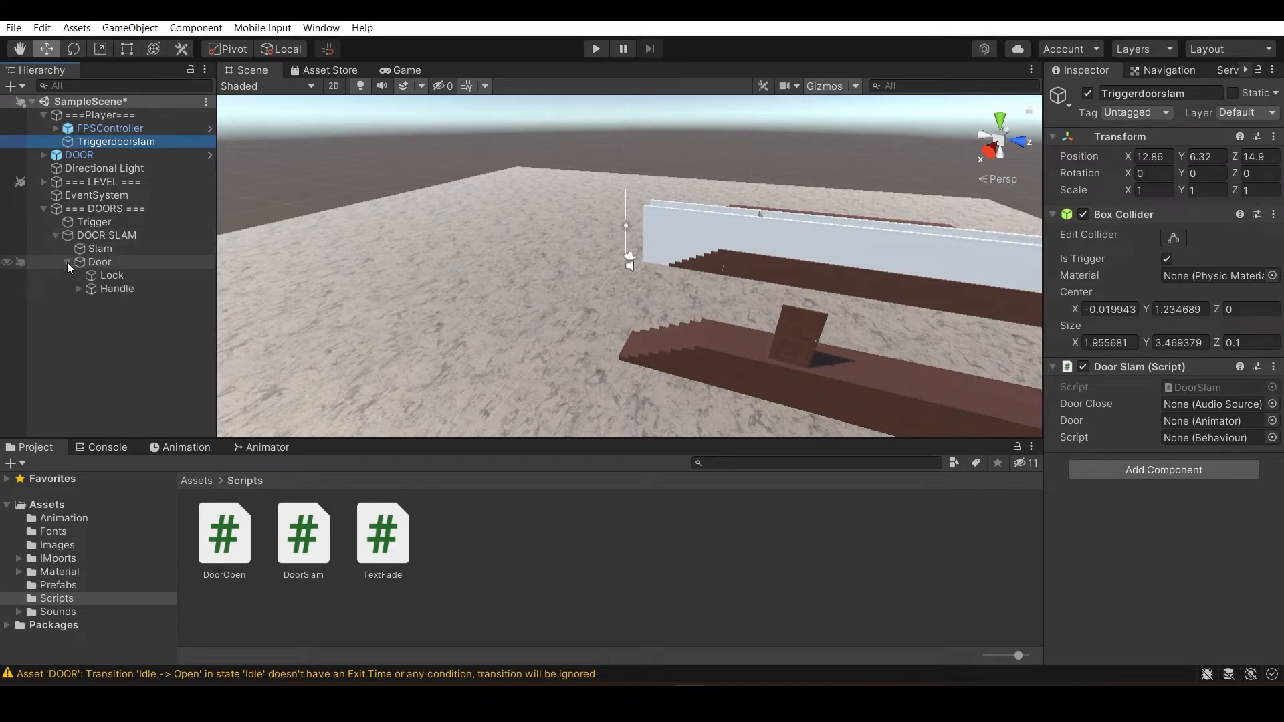
left_click(67, 262)
left_click(55, 236)
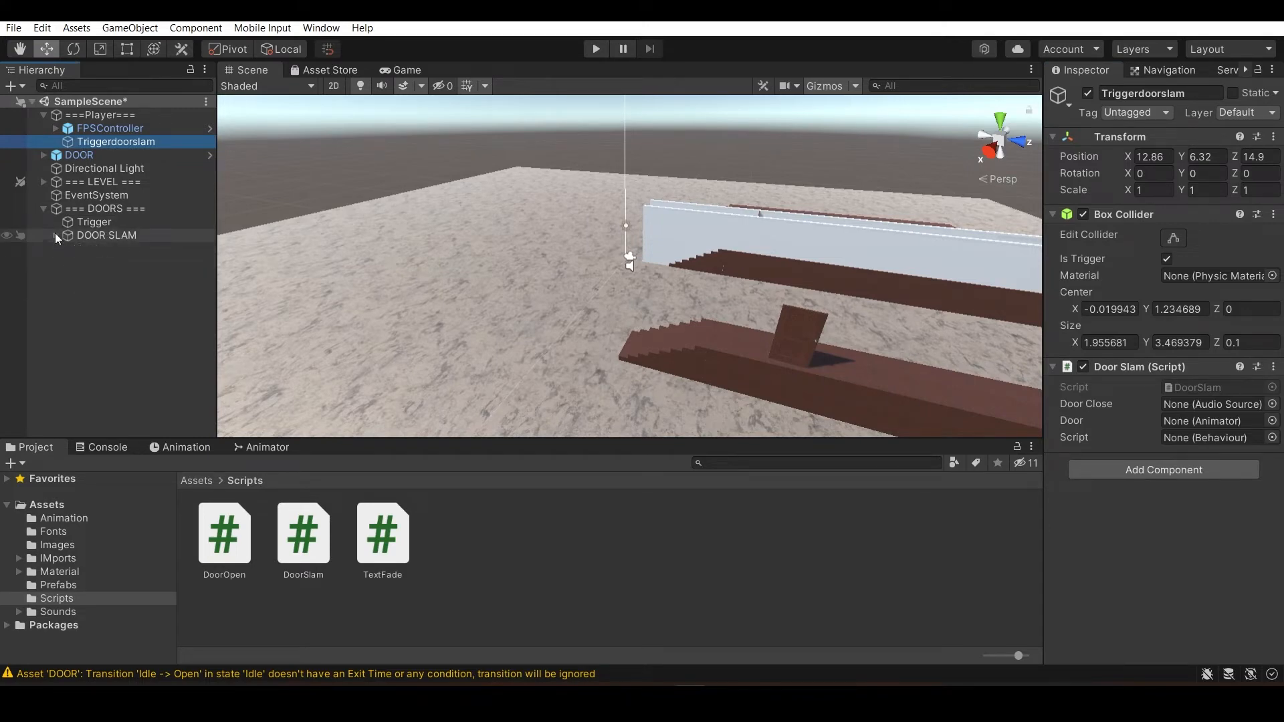
left_click(43, 182)
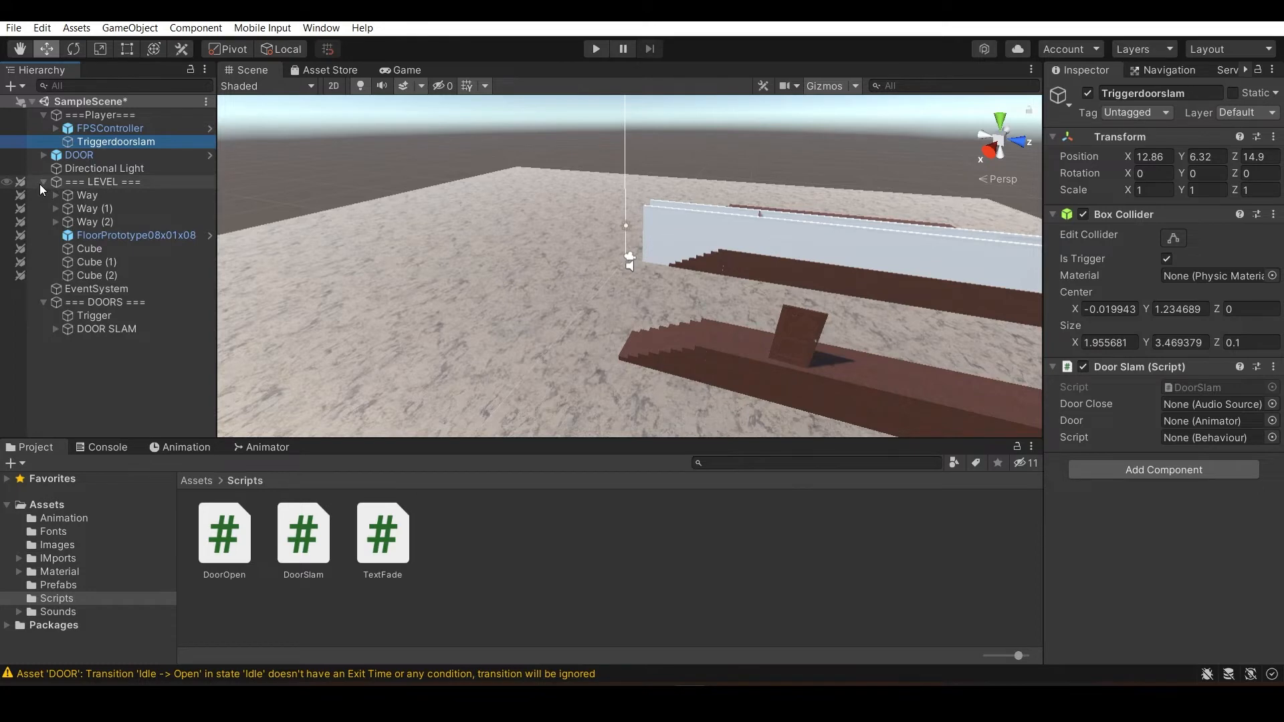
left_click(40, 185)
- Duplicate the Slam audio source of DOOR SLAM and move the copy along X to about 10.05, beside the new door
left_click_drag(820, 237, 669, 305, "alt")
left_click(669, 304)
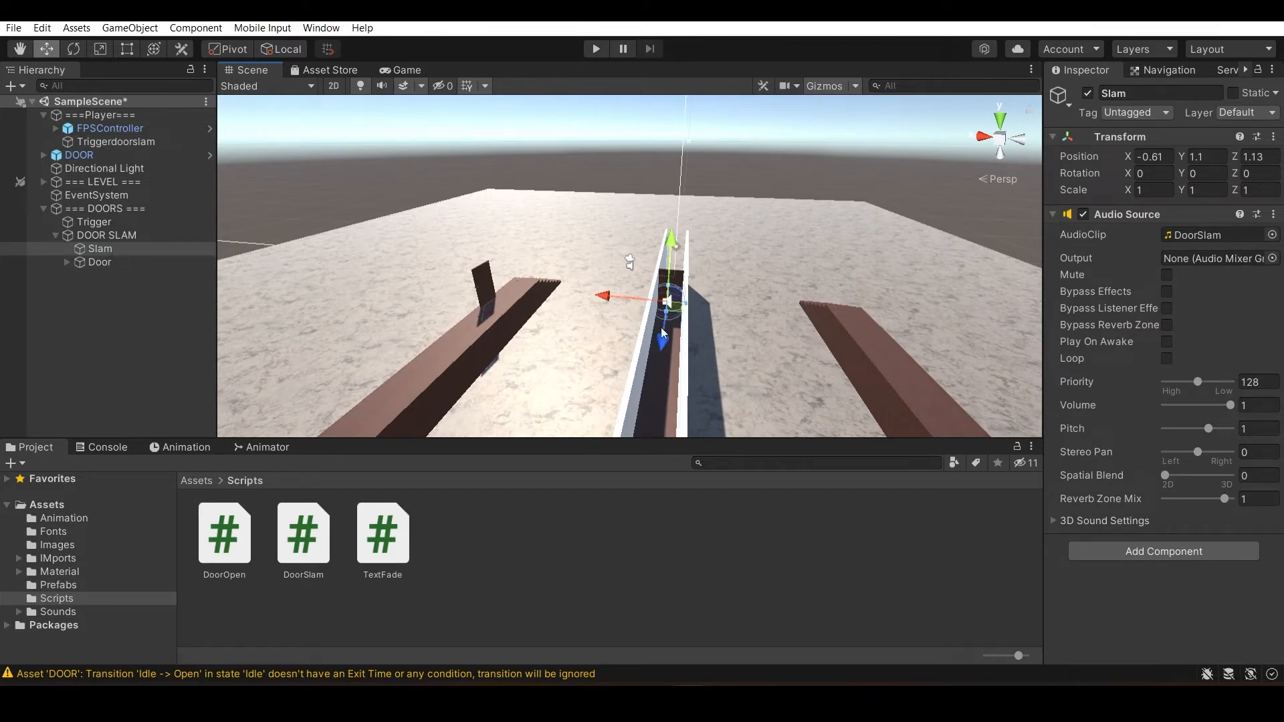
key("ctrl+d")
left_click_drag(619, 299, 451, 291)
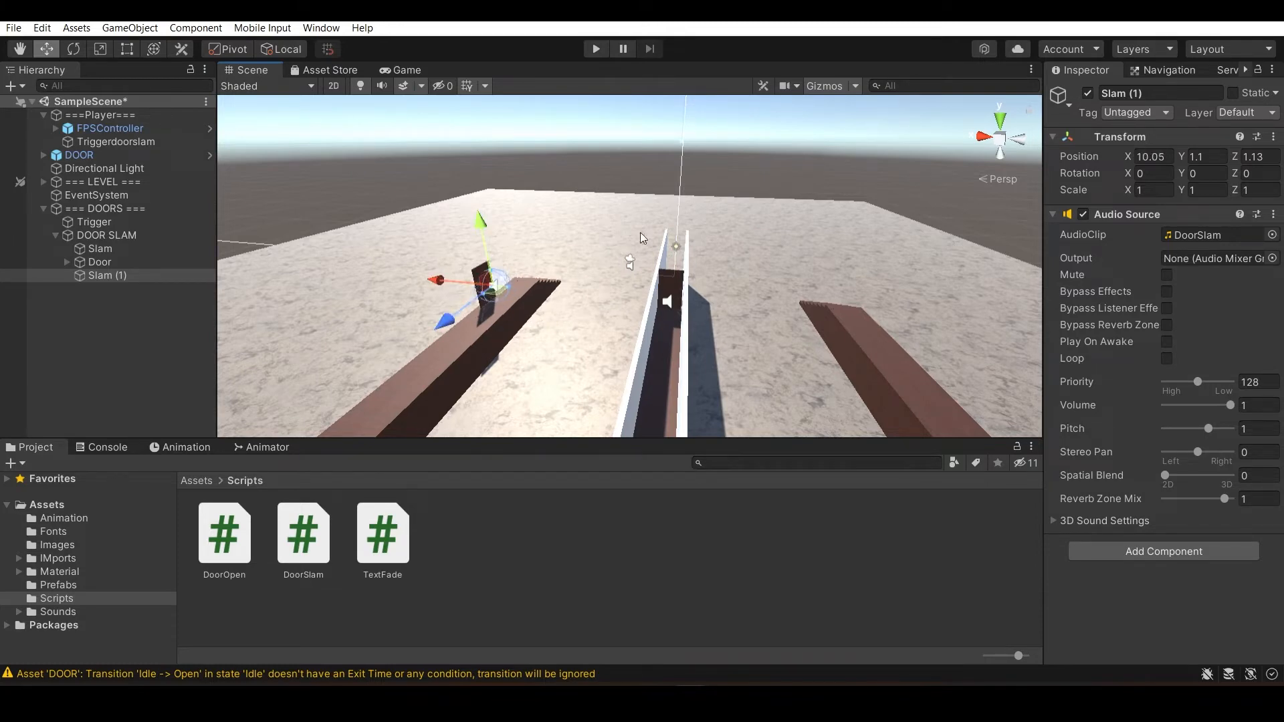
- Set the volume of Slam (1) to 0.94 and make it a child of the DOOR object
left_click_drag(1232, 405, 1214, 407)
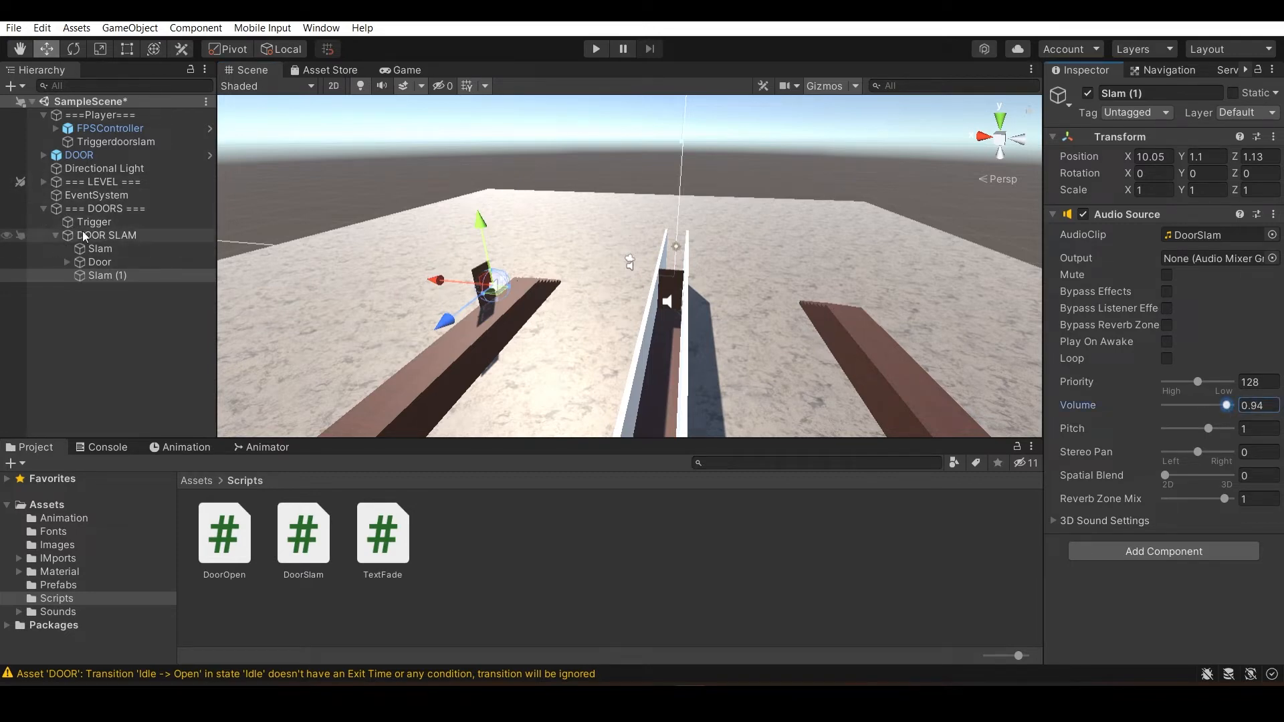
left_click_drag(117, 275, 91, 155)
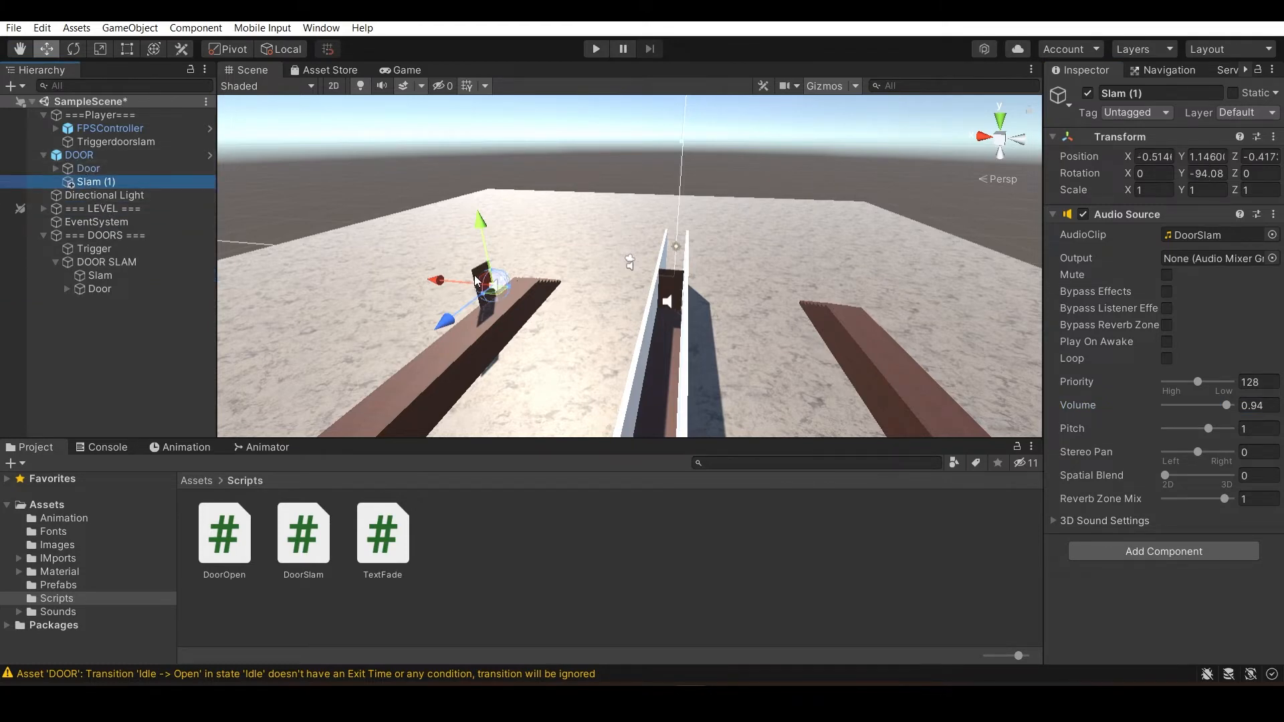
scroll(478, 277, "down", 3)
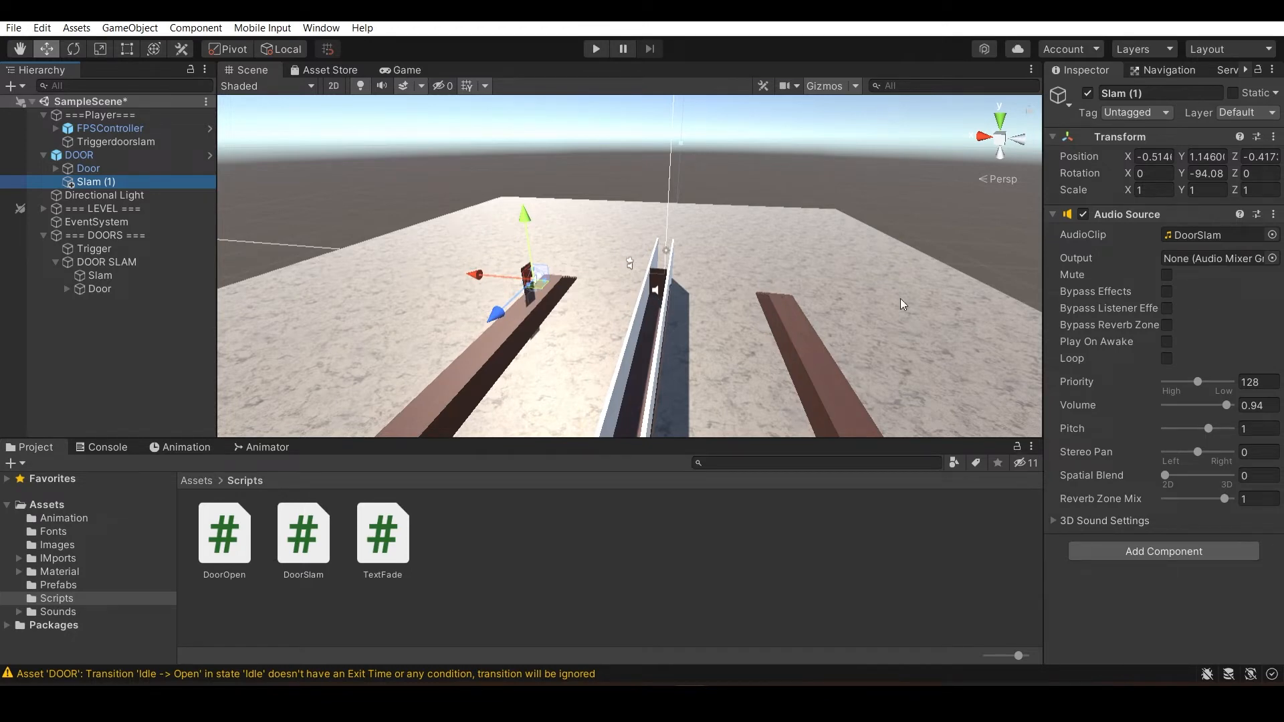
- Fill Triggerdoorslam's Door Slam references: Slam (1) for Door Close, DOOR for Door and Triggerdoorslam for Script
left_click(107, 142)
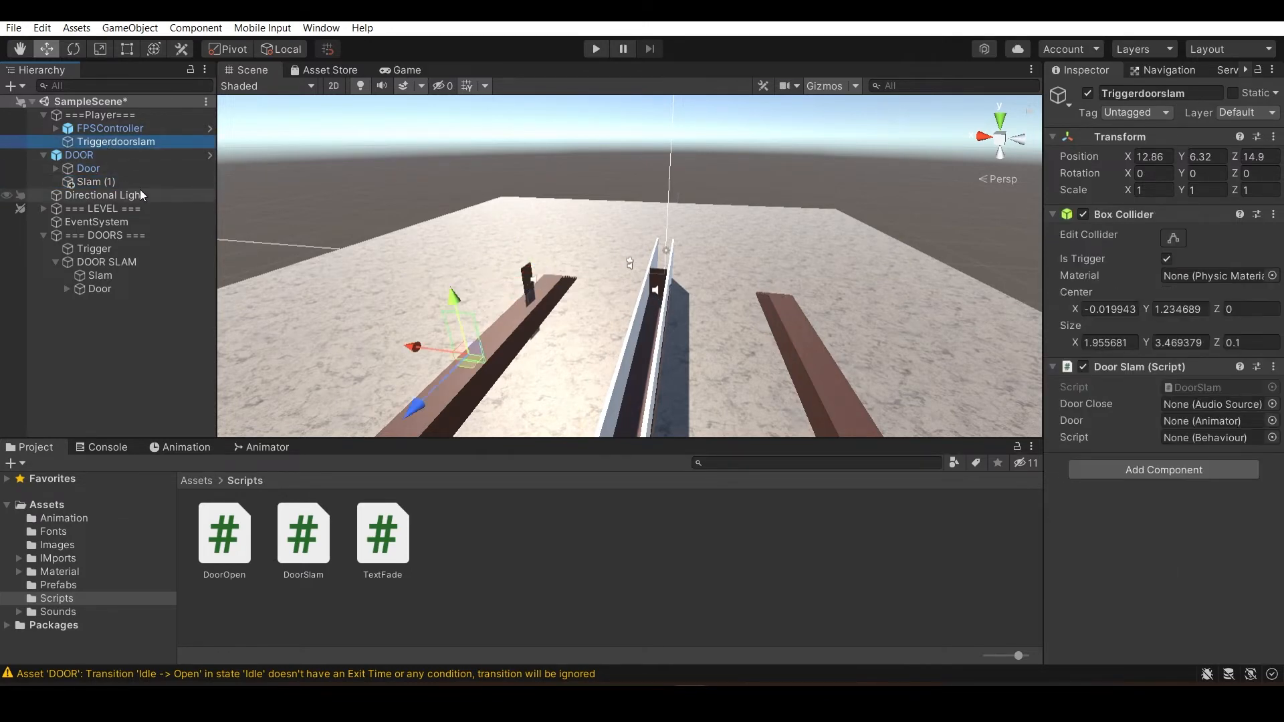
left_click_drag(123, 179, 1211, 405)
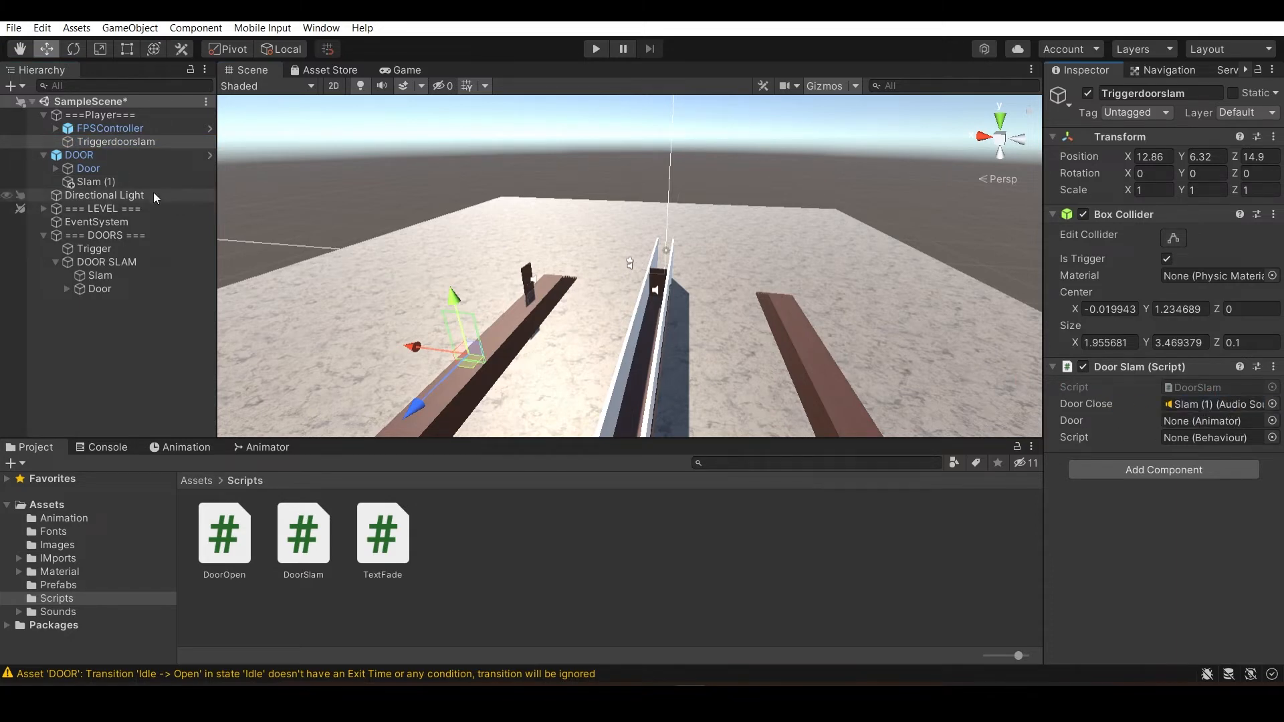
left_click_drag(114, 155, 1197, 422)
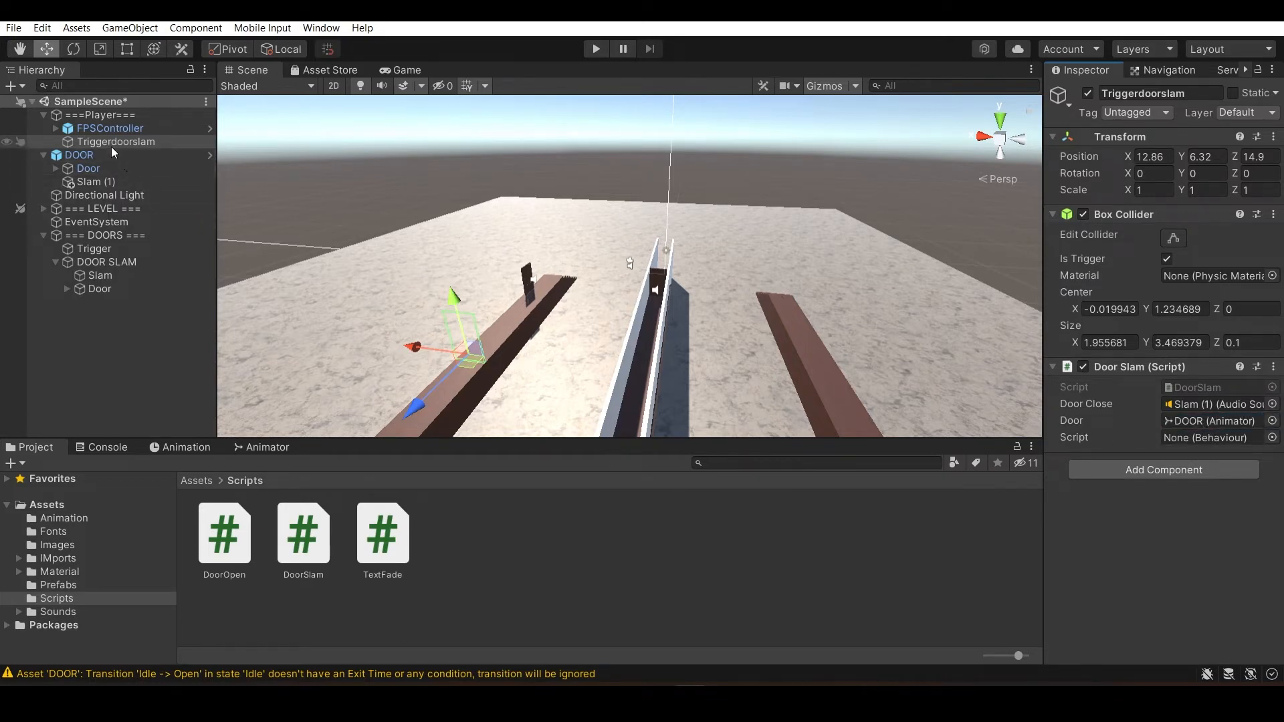
left_click_drag(106, 143, 1200, 437)
- Review DOOR's Animator and Door Open components, and read the variables and trigger-enter code of DoorOpen.cs in Visual Studio
left_click(151, 158)
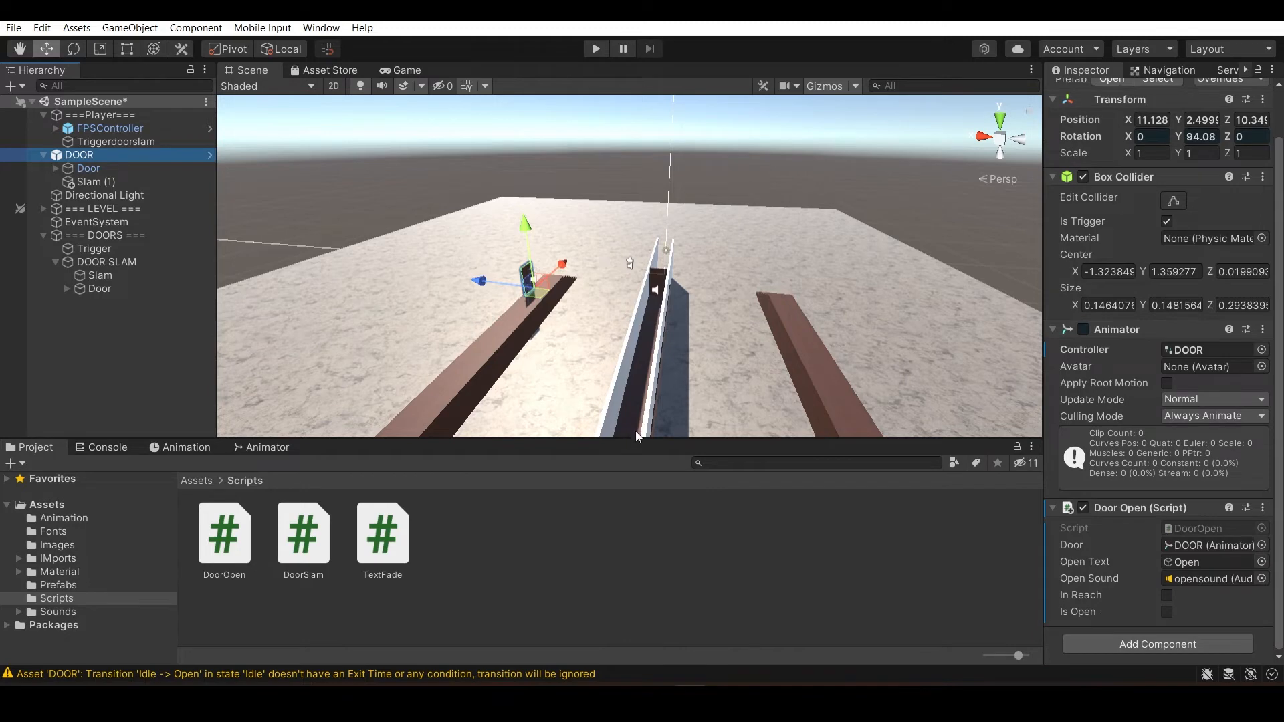
scroll(495, 299, "up", 3)
scroll(496, 300, "down", 6)
scroll(498, 301, "down", 1)
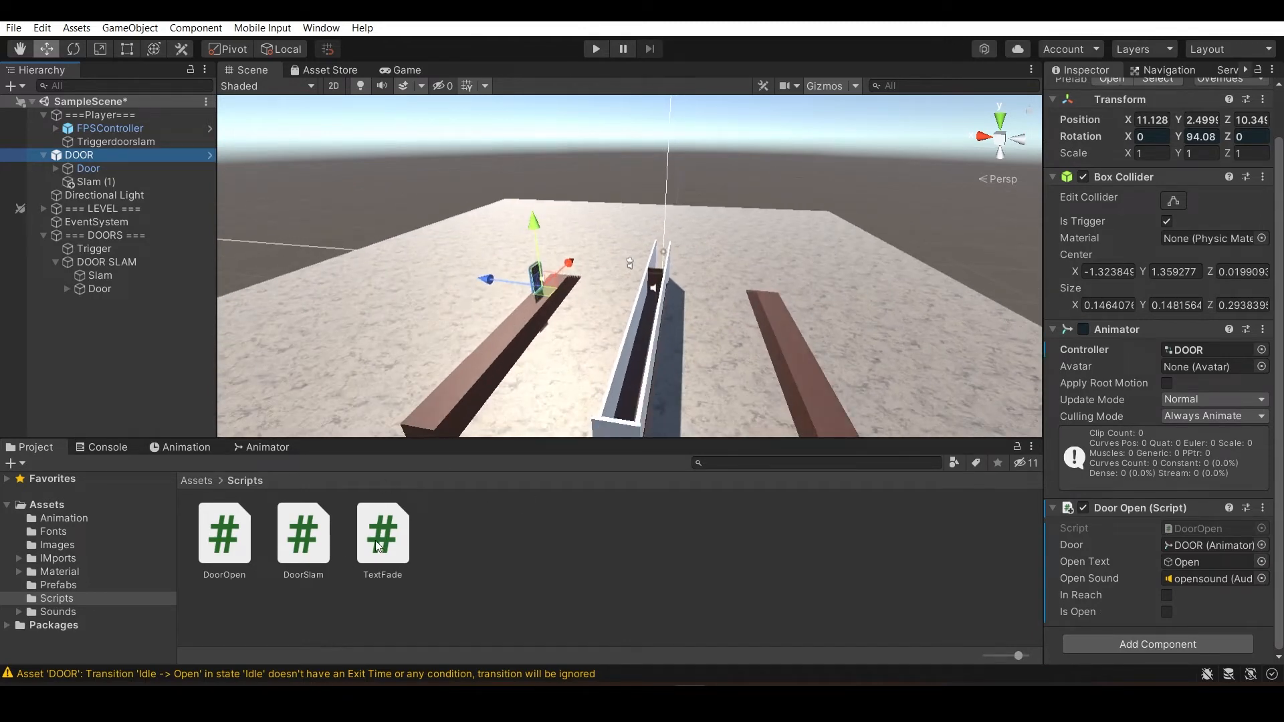
key("alt+Tab")
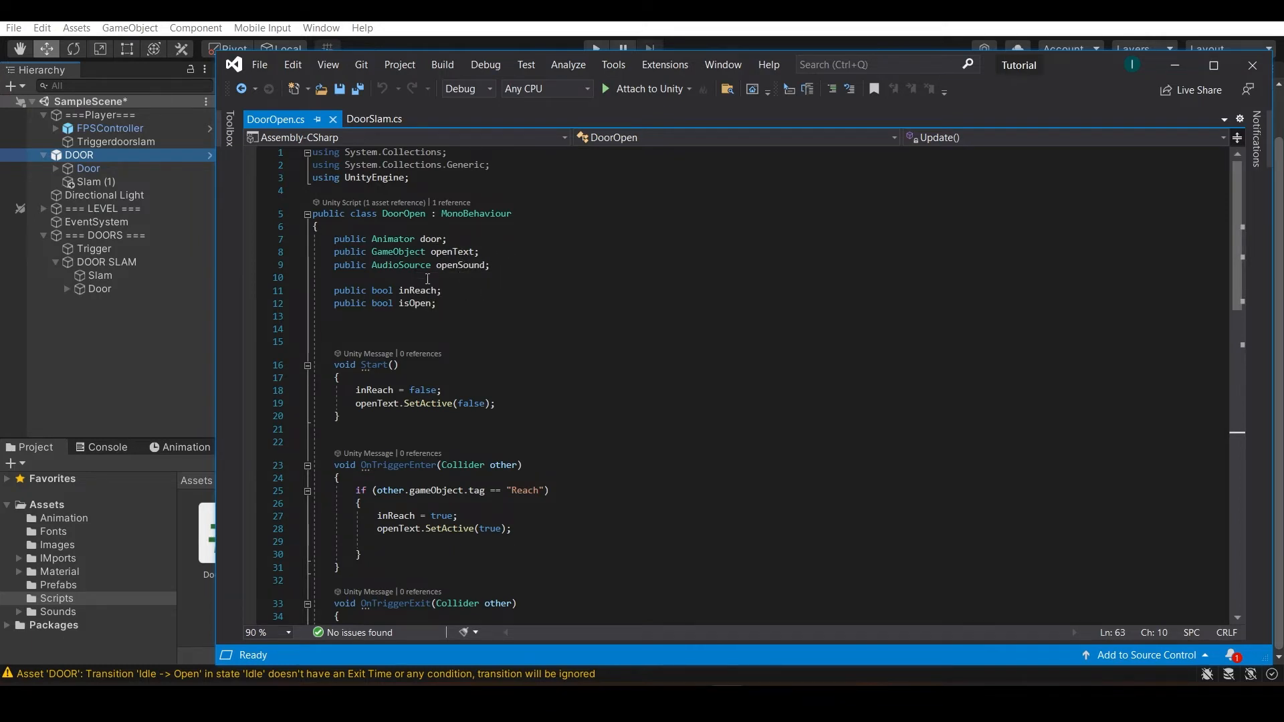
scroll(428, 279, "down", 2)
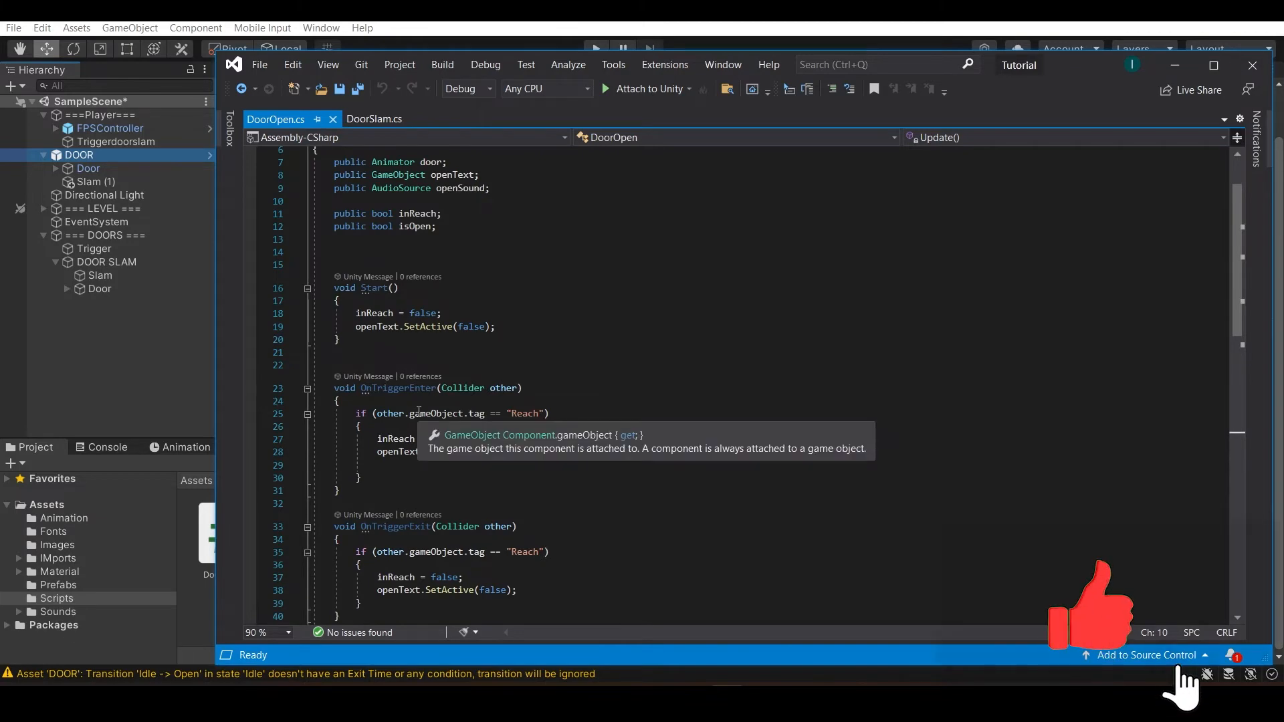
- Check the tag of the Reach object under FirstPersonCharacter in Unity, and read the trigger-exit and Update code in DoorOpen.cs
left_click(56, 128)
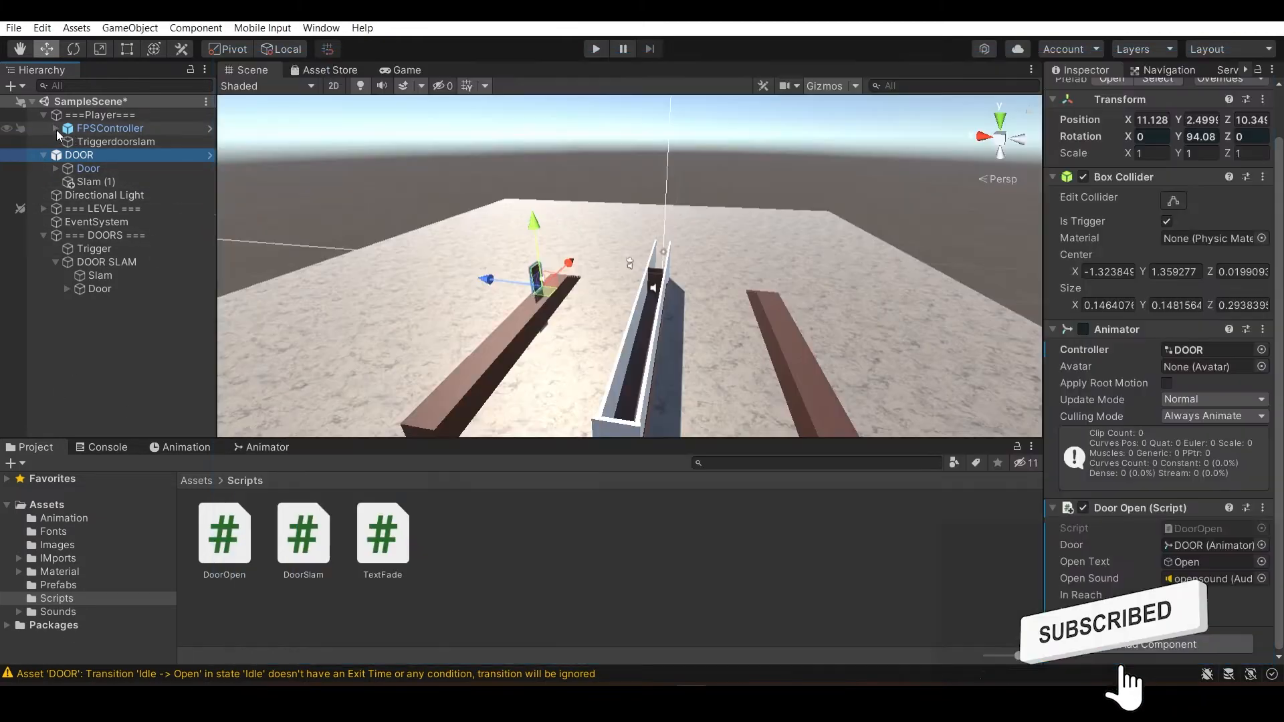
left_click(66, 142)
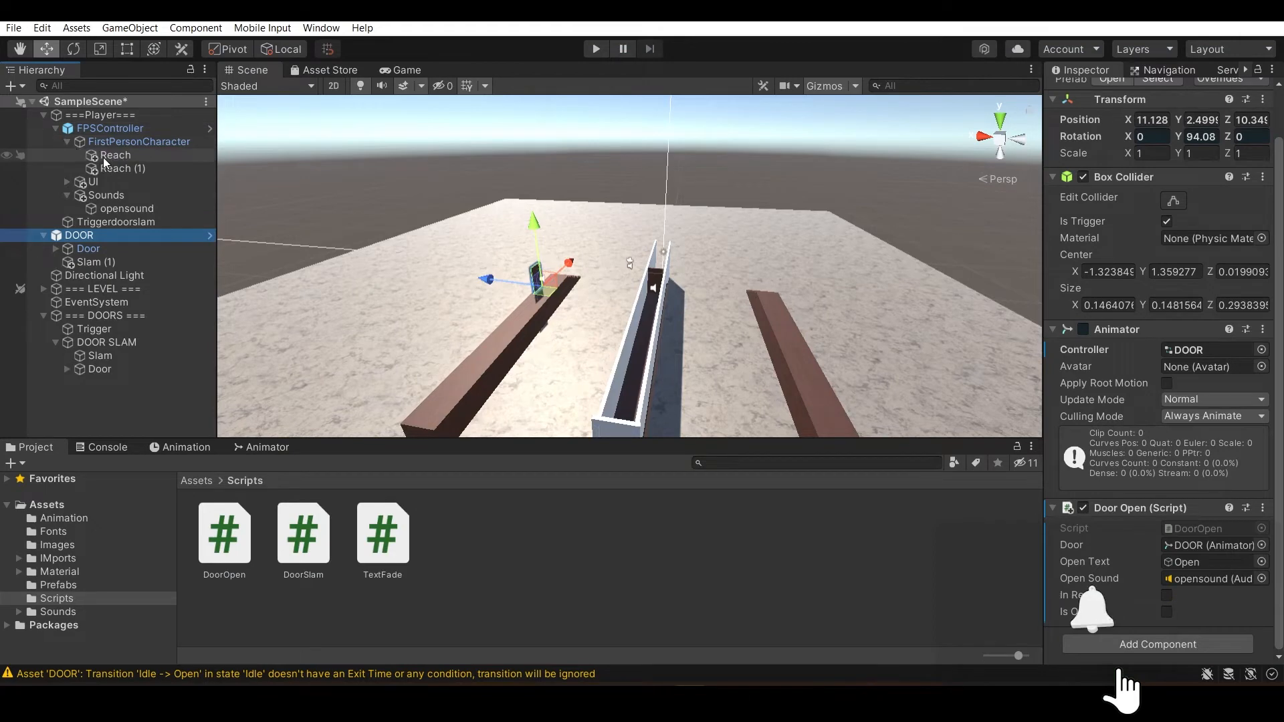
left_click(103, 157)
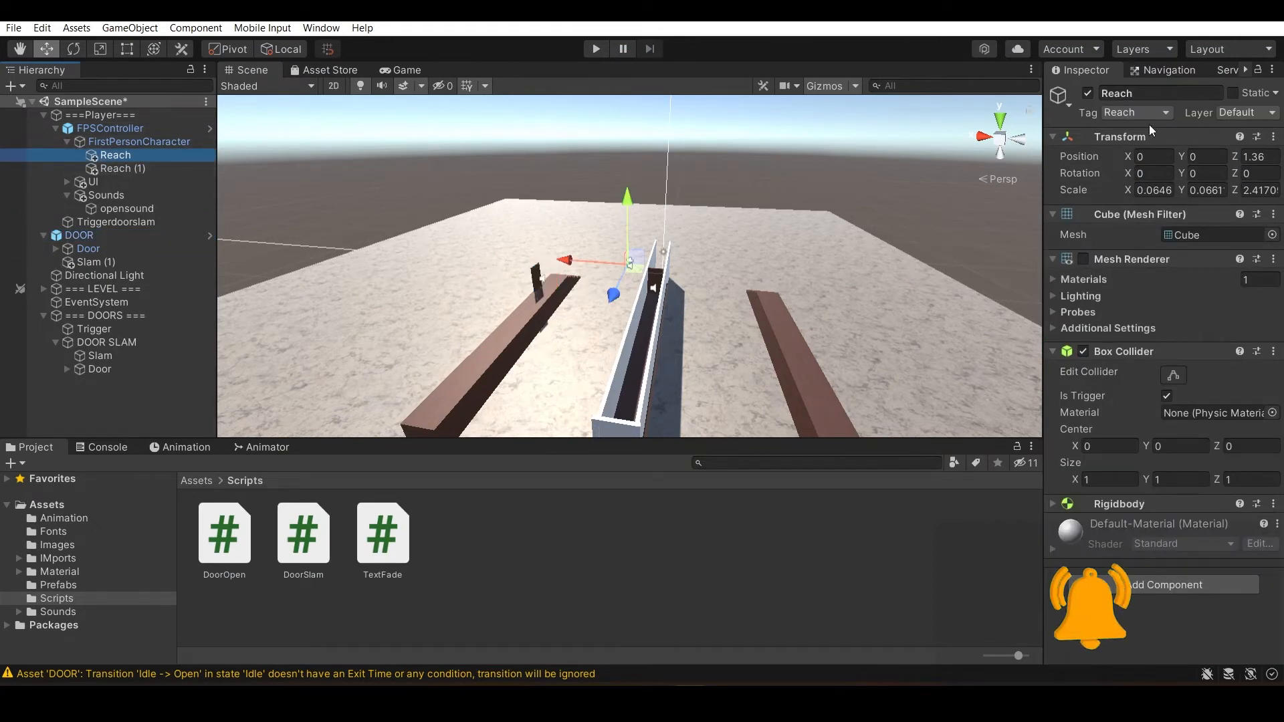
left_click(726, 696)
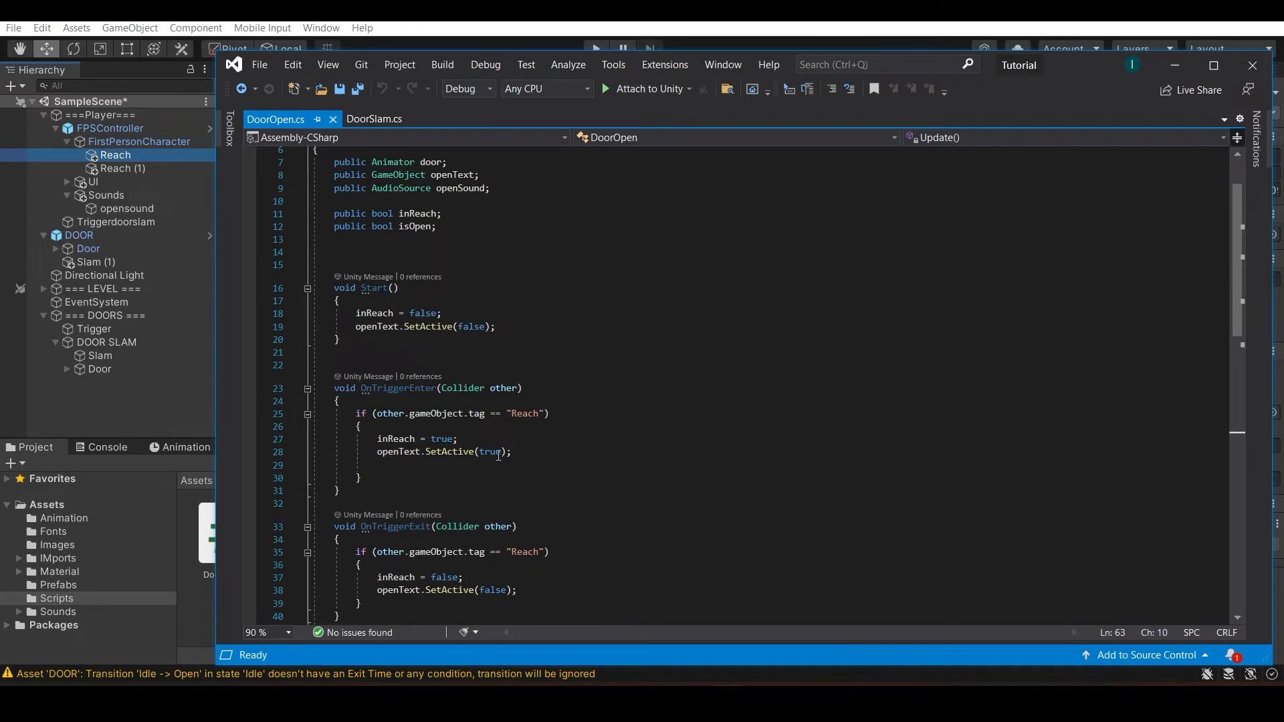
scroll(381, 230, "down", 6)
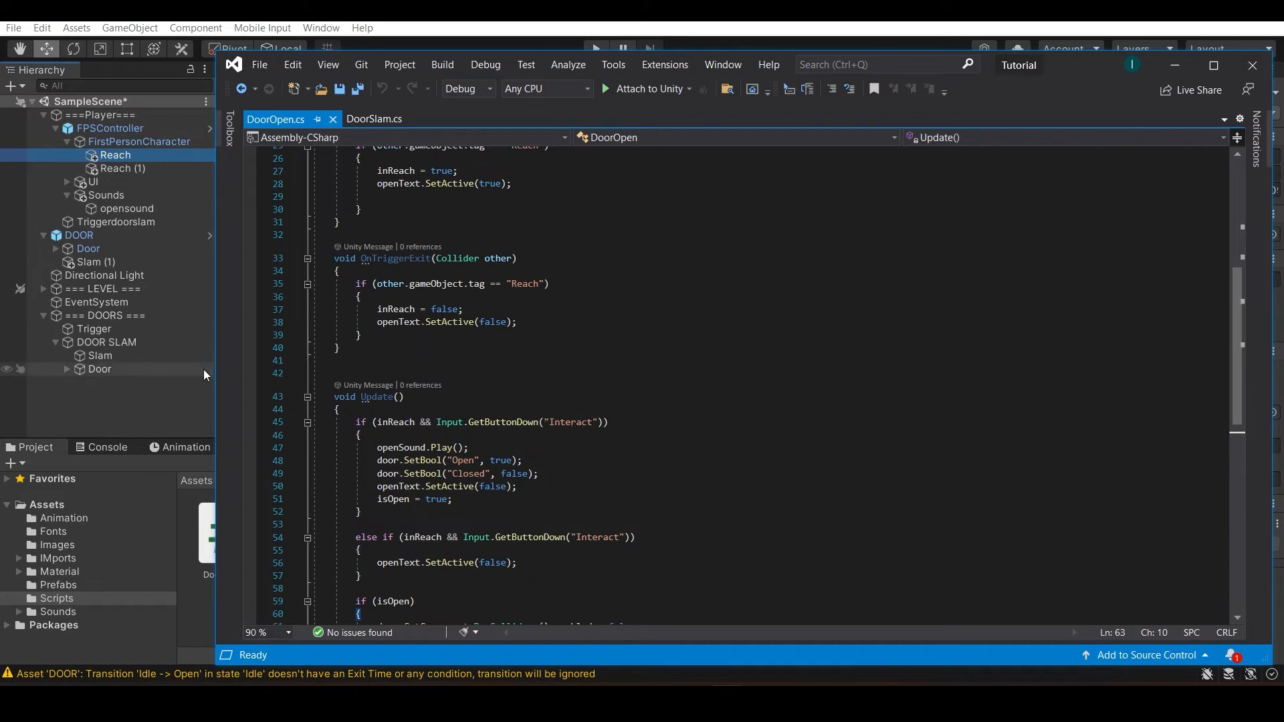
- Examine the Interact axis, including its name and positive button, in Unity's Input Manager project settings
left_click(173, 415)
left_click(42, 28)
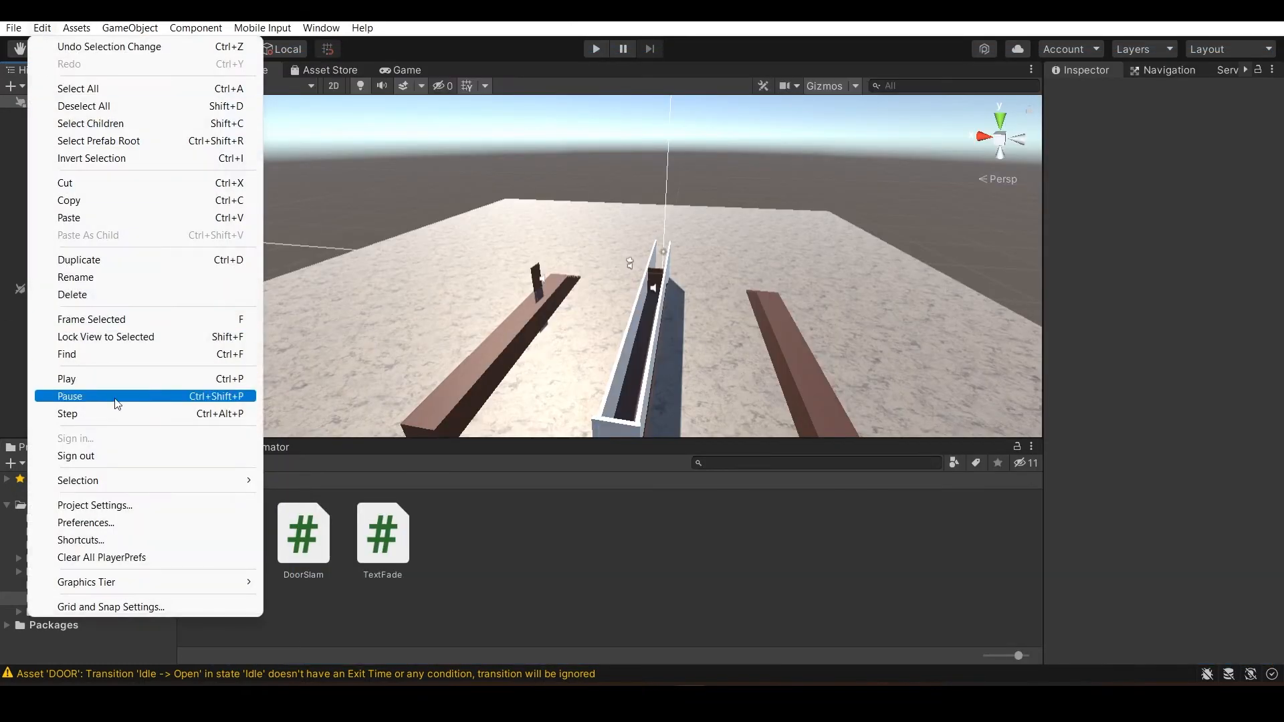
left_click(151, 498)
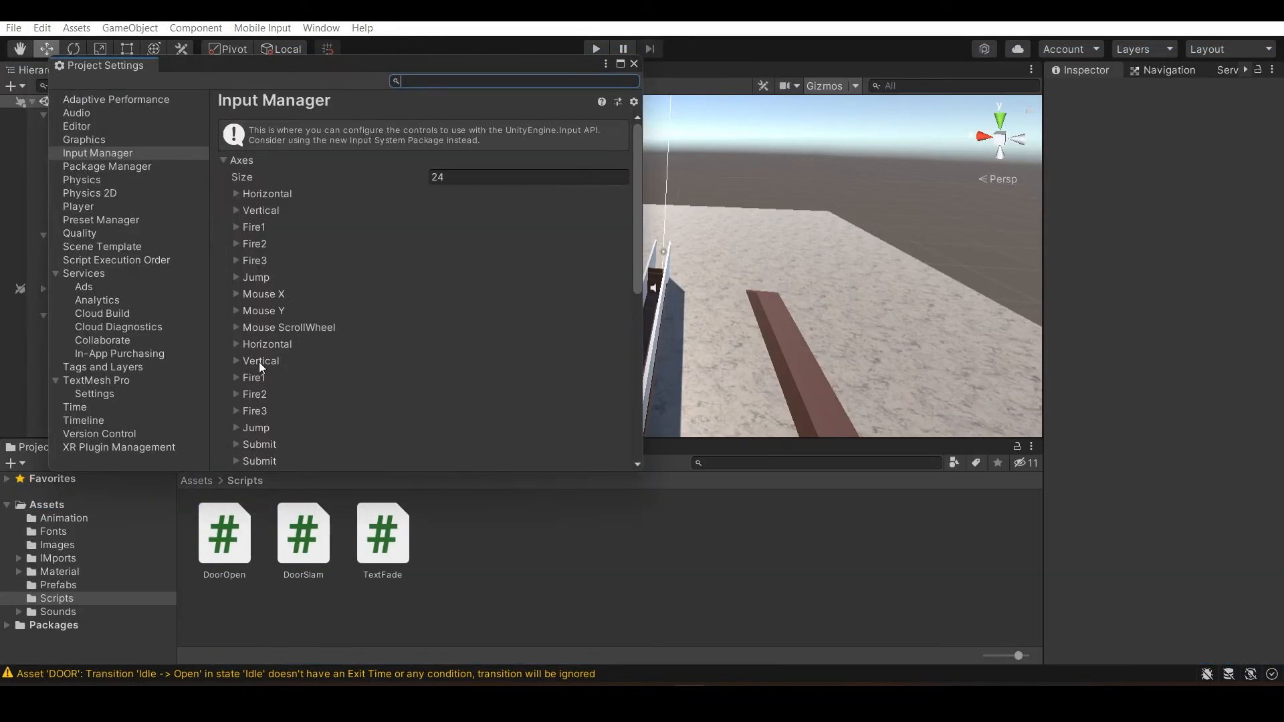
scroll(258, 363, "down", 6)
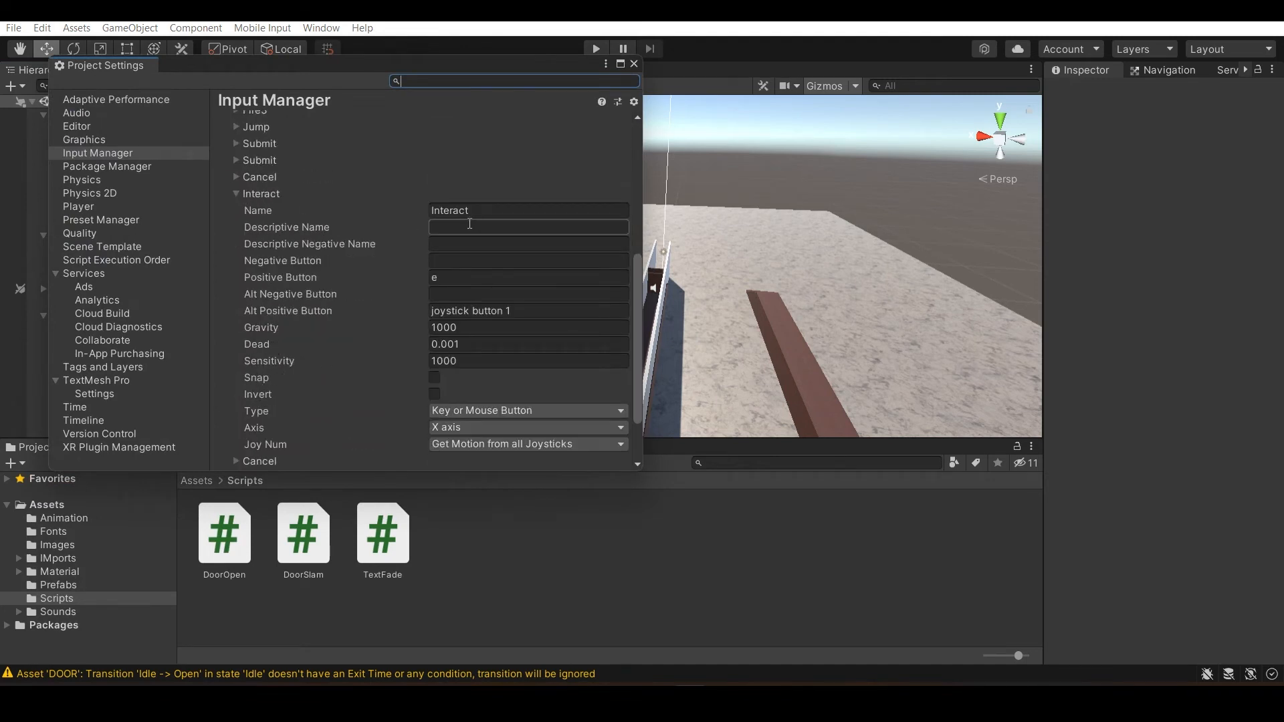
left_click(442, 214)
scroll(414, 110, "up", 5)
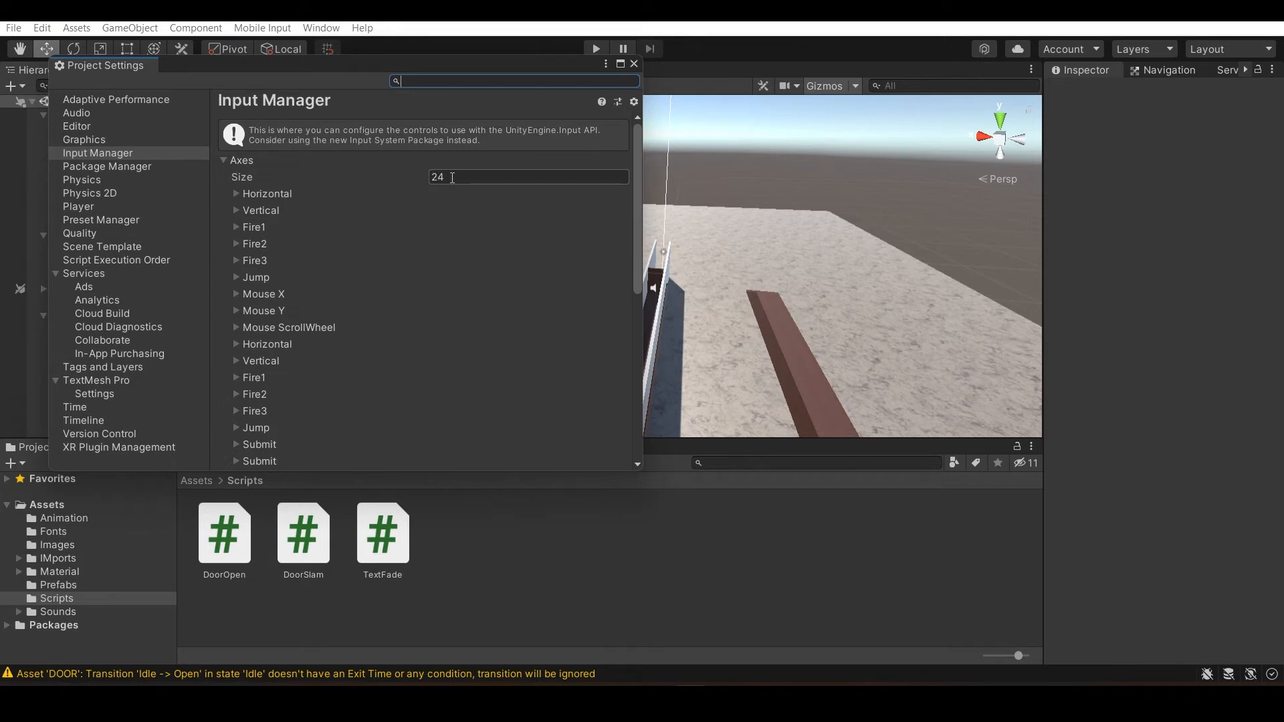
scroll(309, 228, "down", 5)
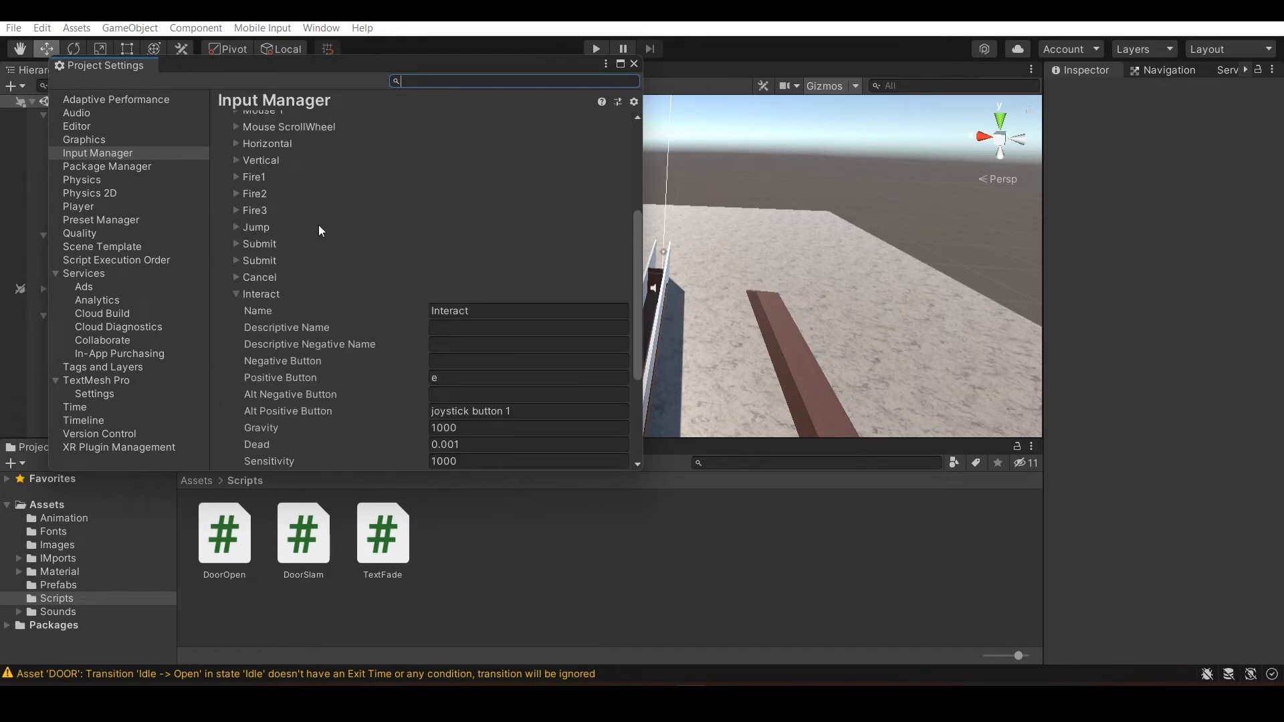
scroll(318, 229, "down", 5)
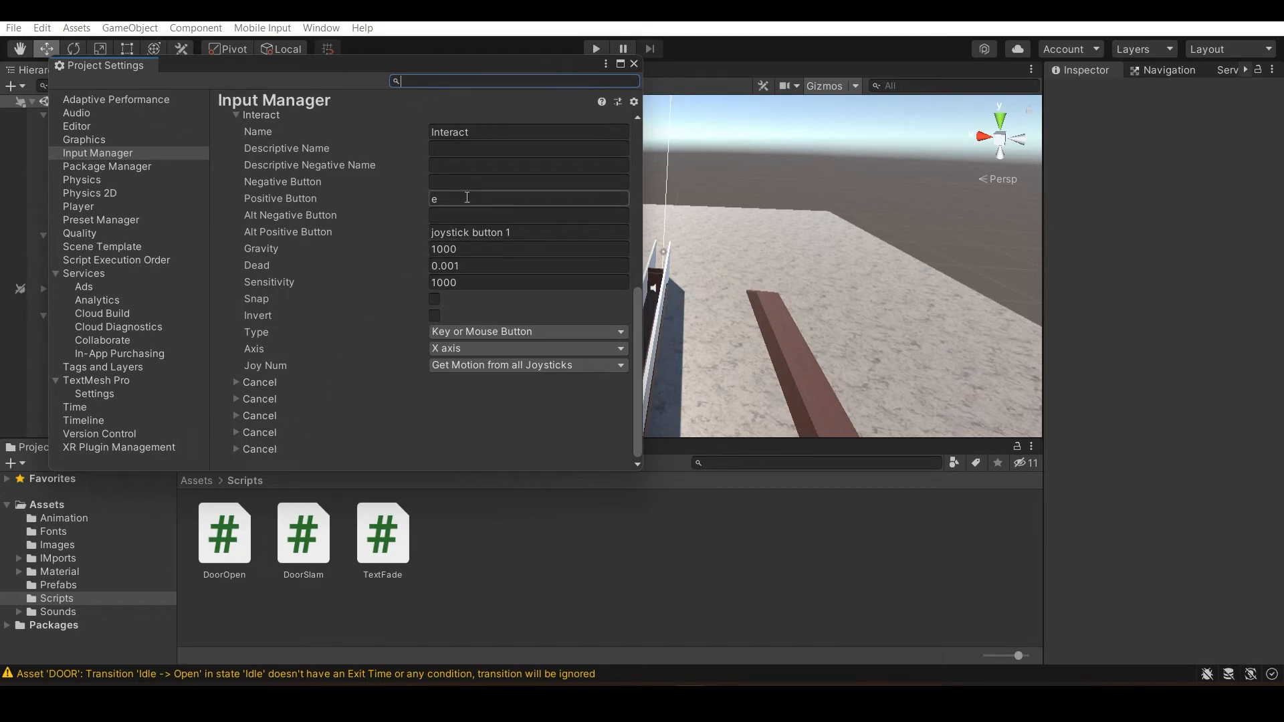
- Compare the SetBool calls in DoorOpen.cs with the DOOR controller's Animator parameters, closing the project settings
key("alt+Tab")
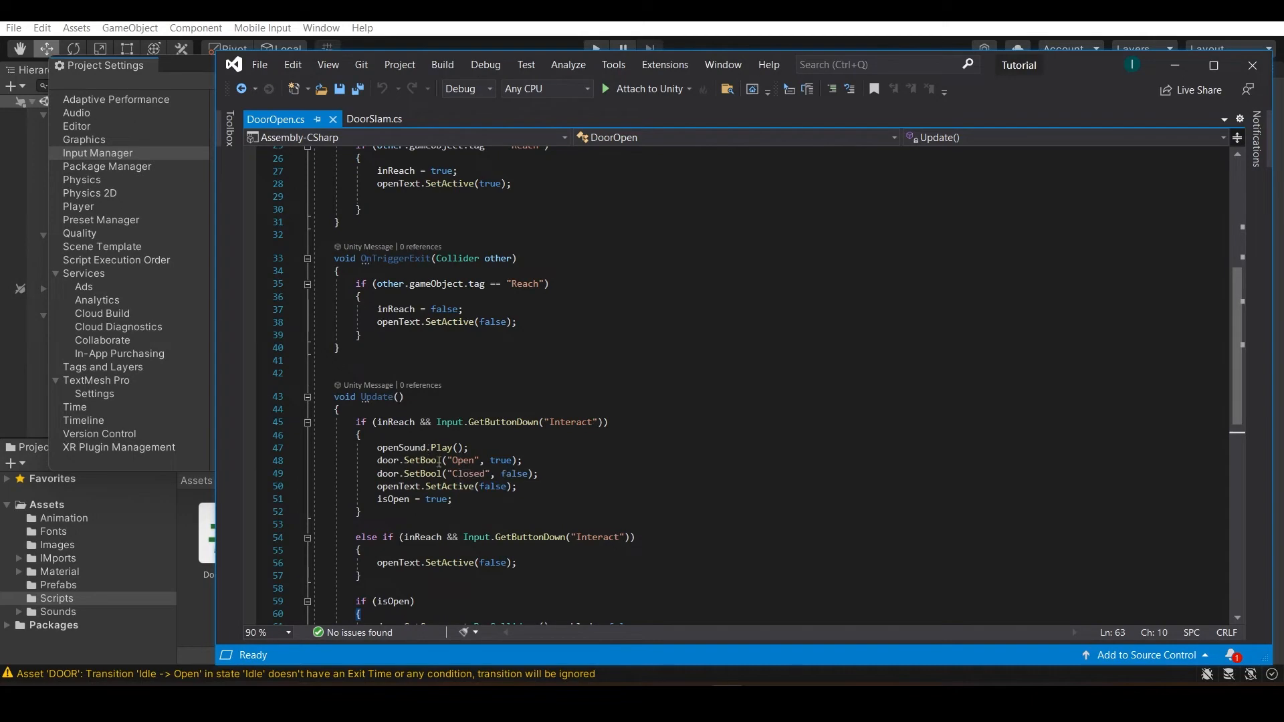
left_click(153, 507)
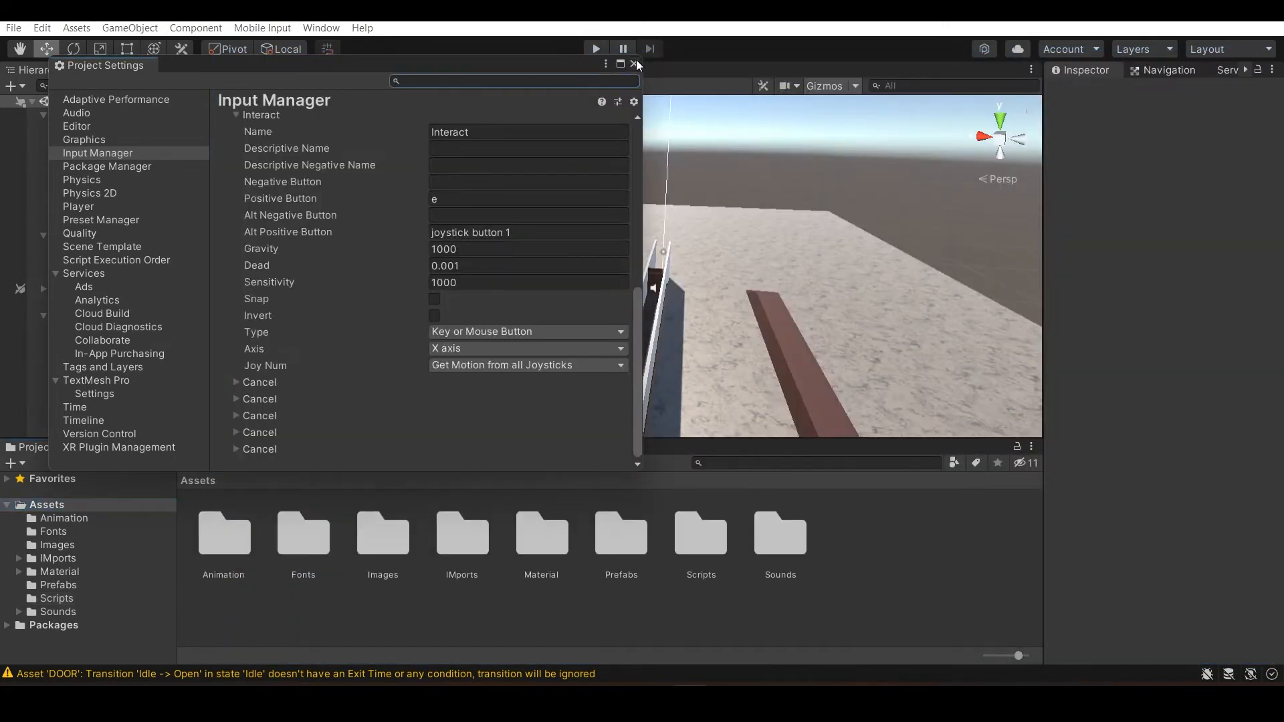
left_click(633, 63)
left_click(252, 448)
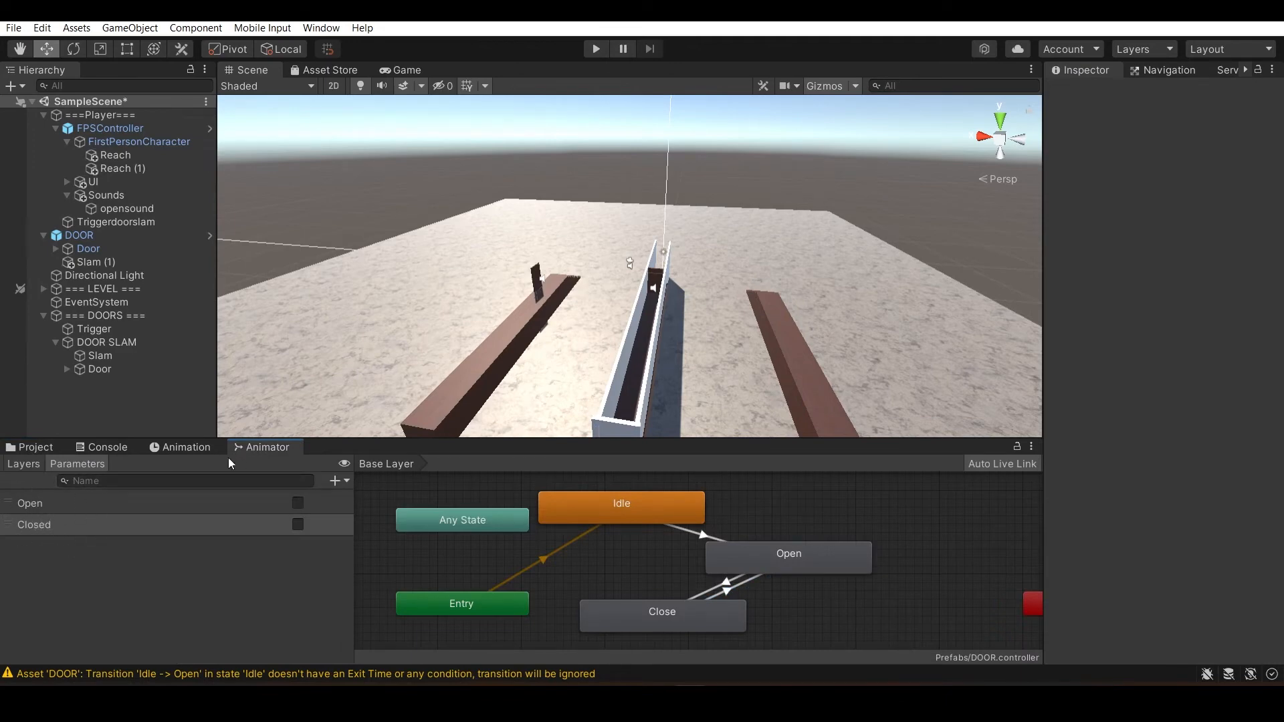
- Check the Open and Idle animation clips in the Prefabs folder and turn off Loop Time for the Close clip
left_click(37, 447)
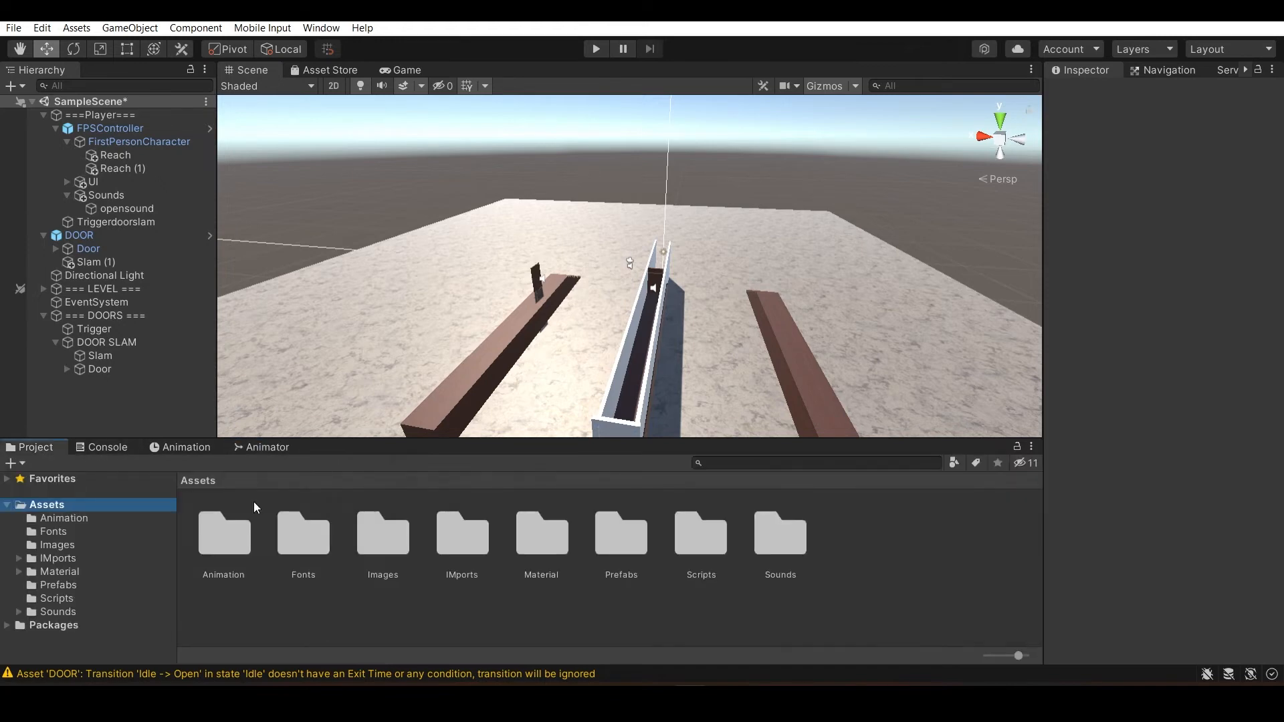
double_click(627, 528)
left_click(628, 547)
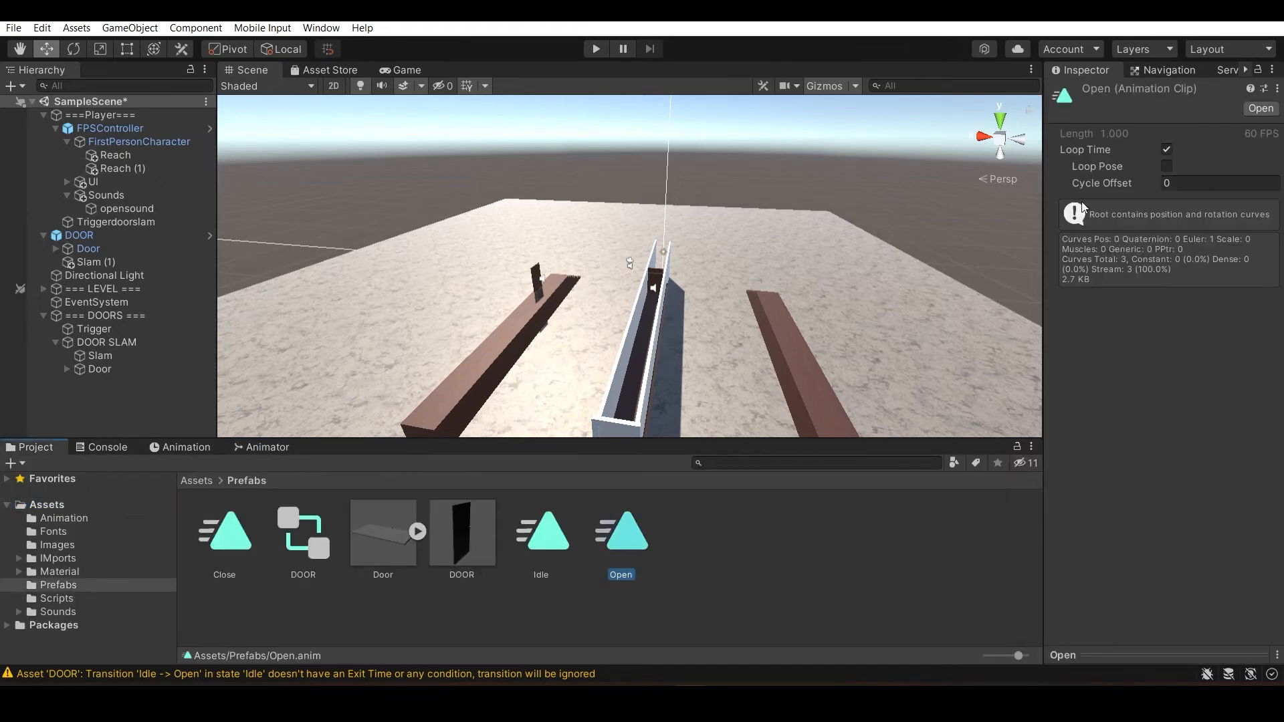
left_click(541, 533)
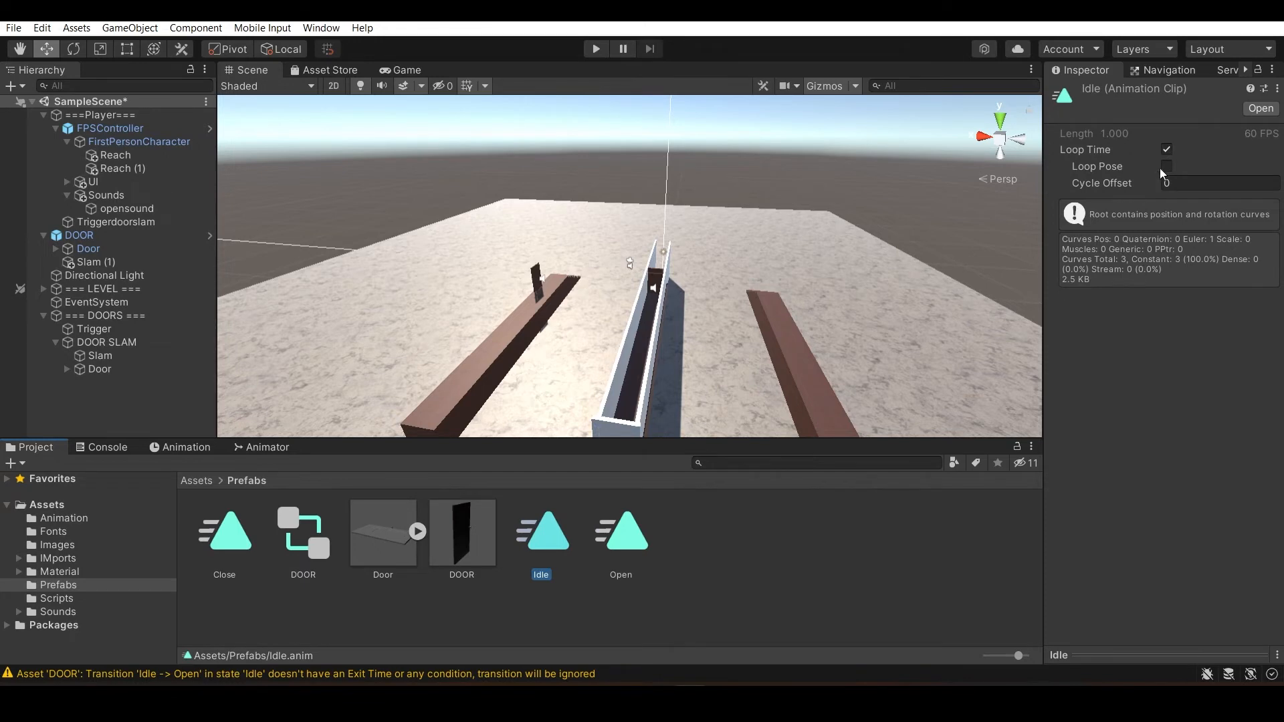
left_click(216, 539)
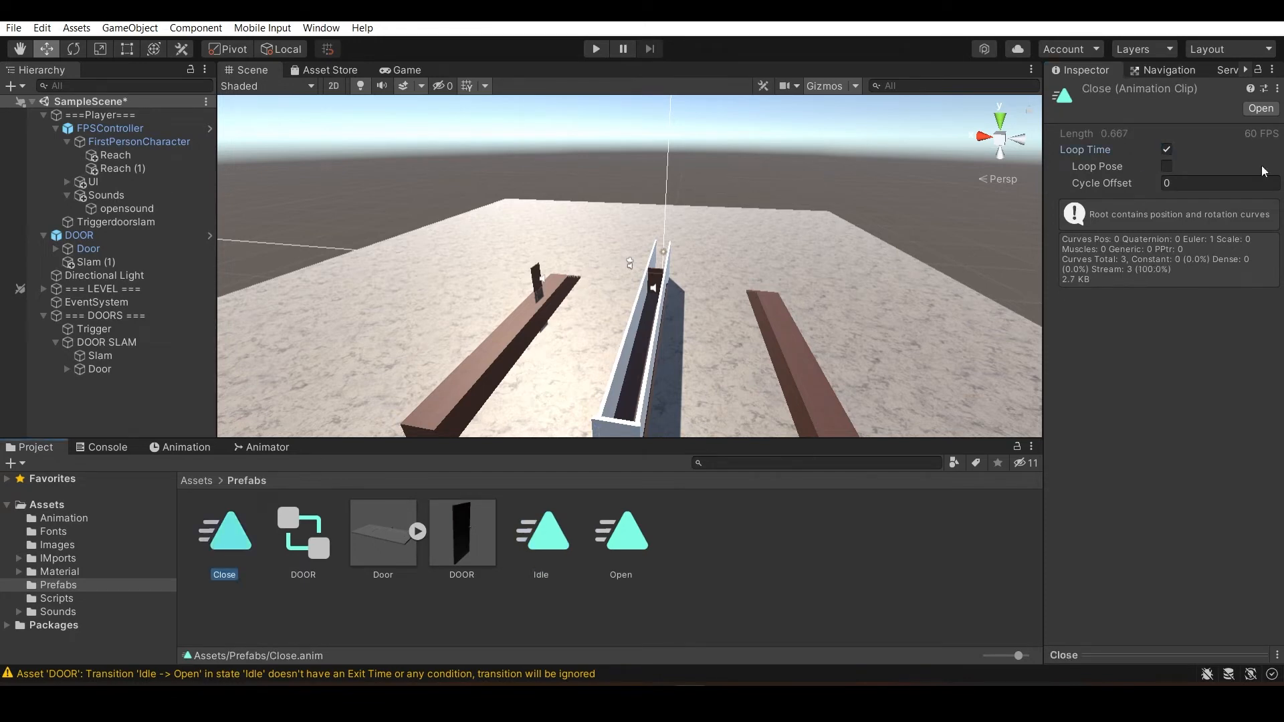
left_click(1166, 150)
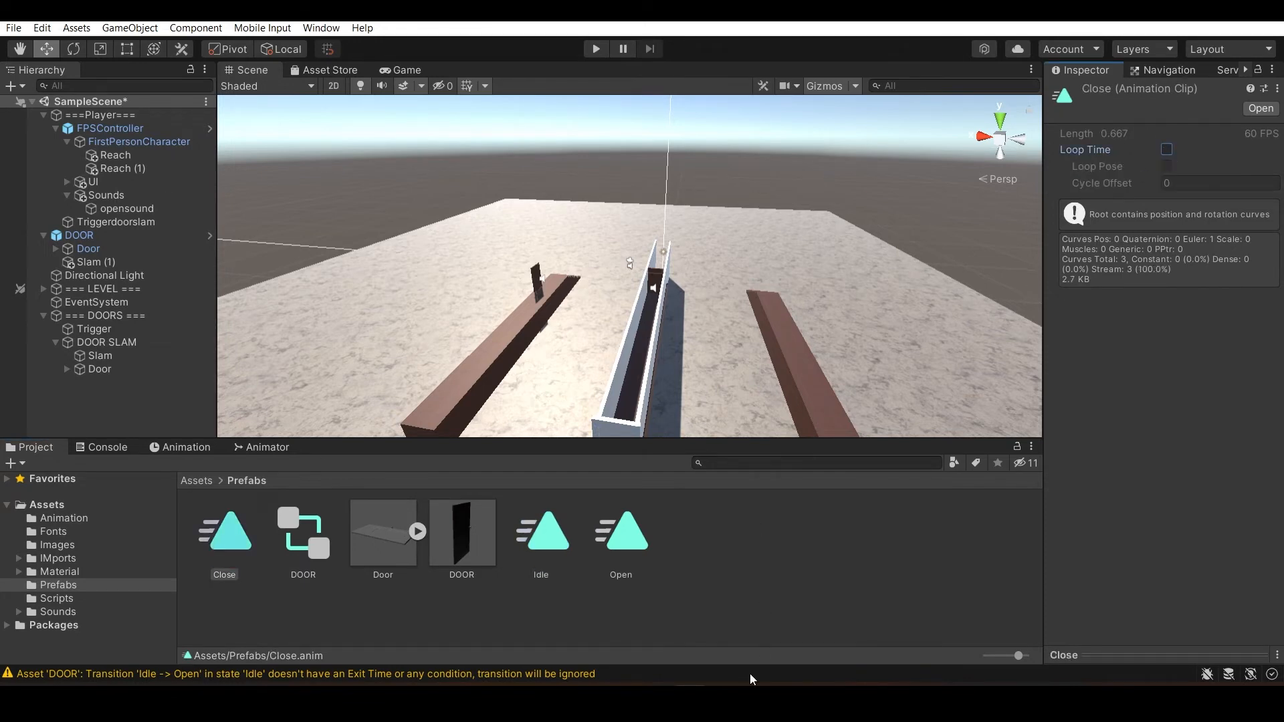
- In Visual Studio, read the isOpen assignment in DoorOpen.cs and the block that disables the door's BoxCollider and DoorOpen components
left_click(752, 697)
scroll(549, 361, "down", 4)
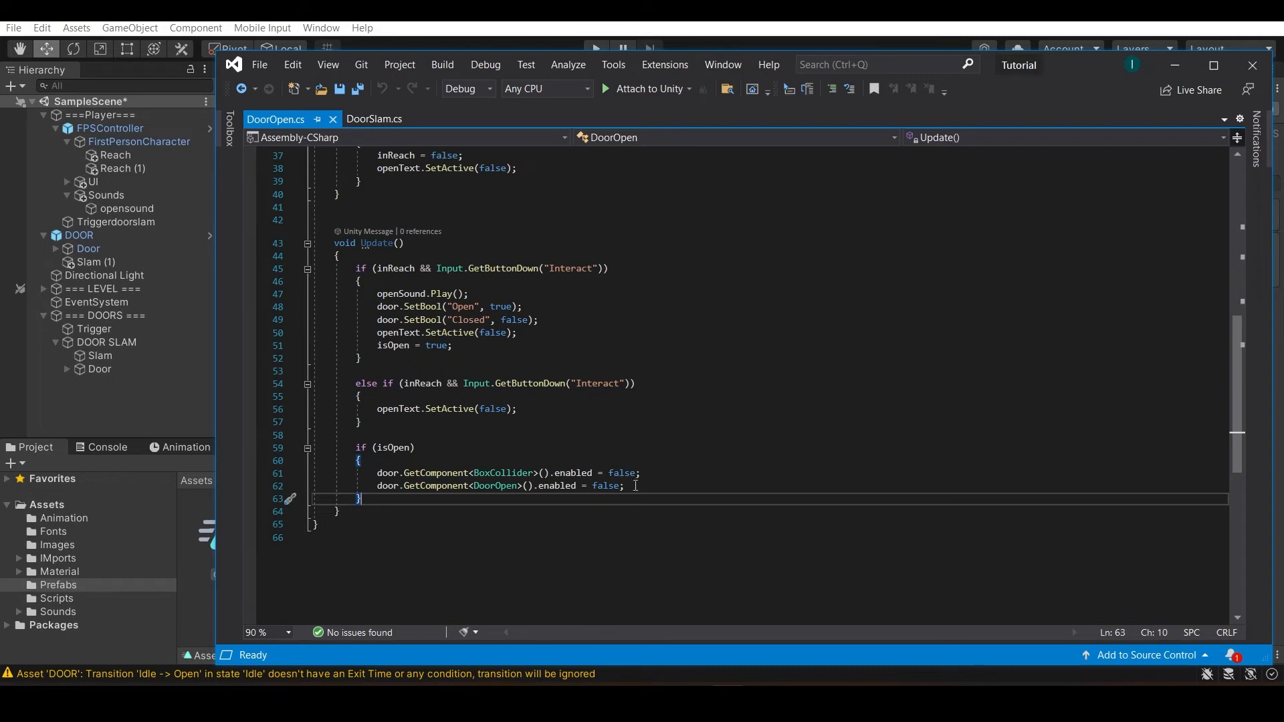
left_click_drag(635, 486, 289, 474)
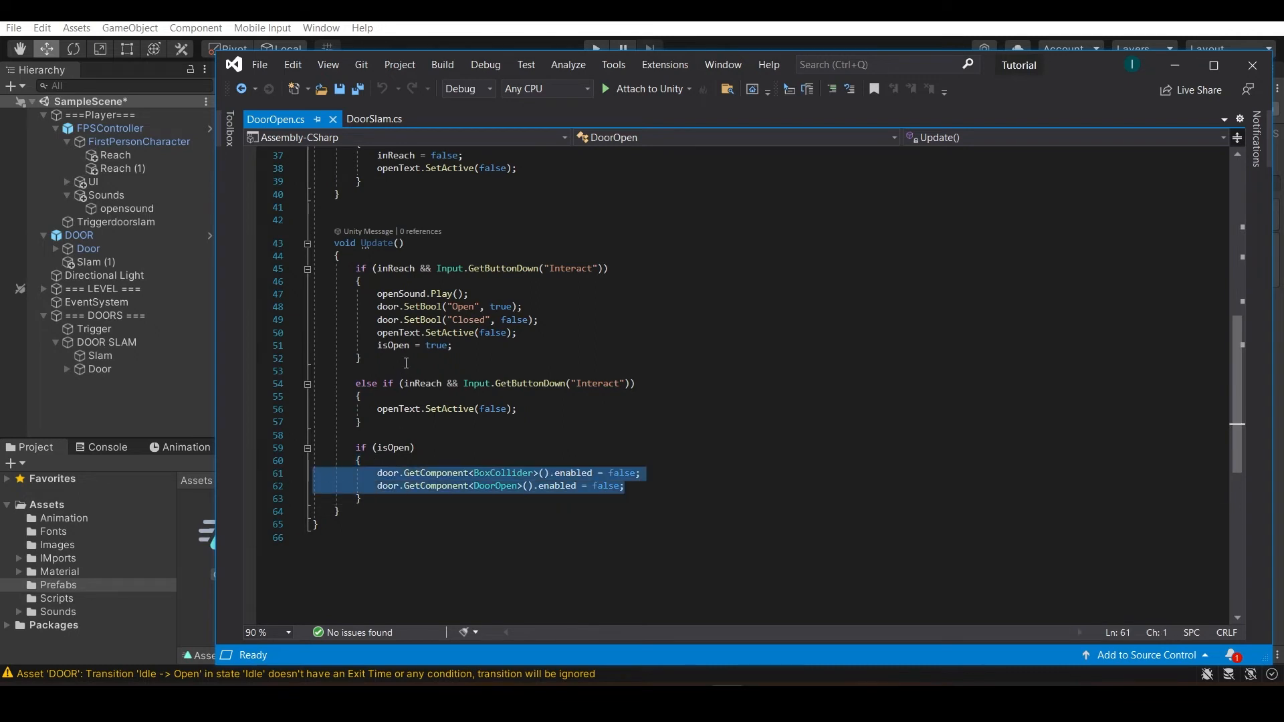
left_click_drag(372, 345, 452, 345)
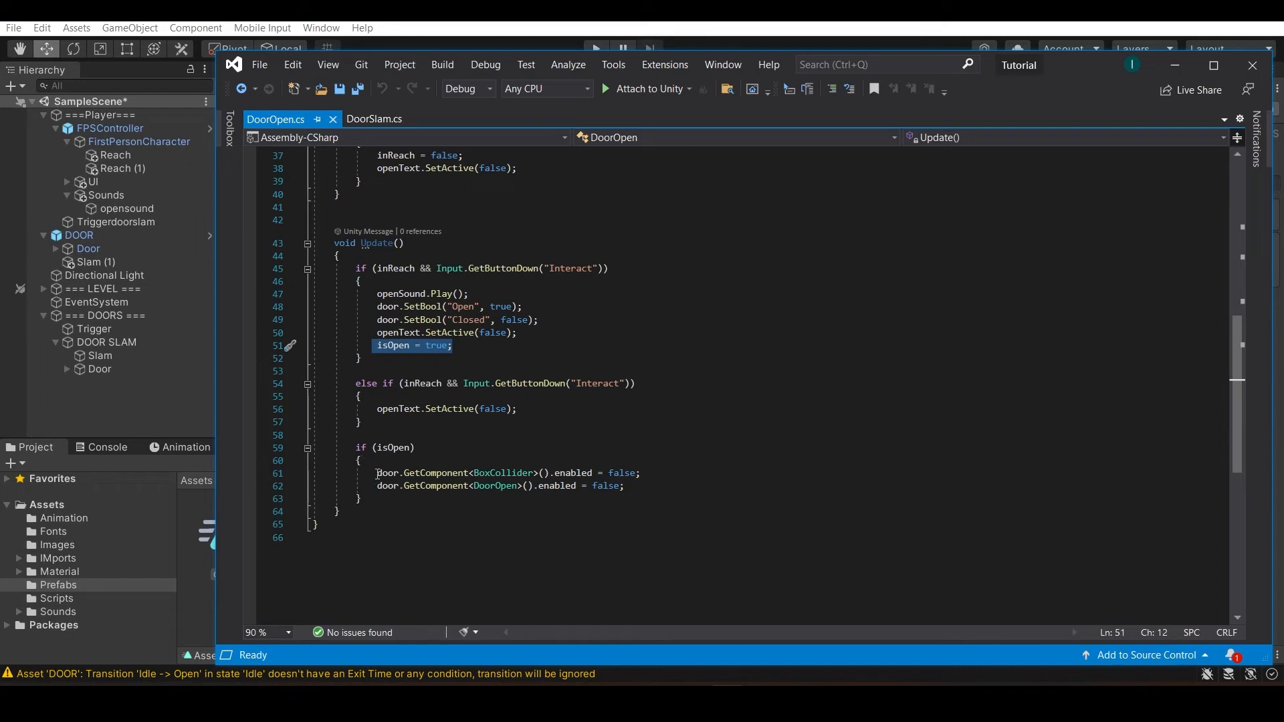
left_click_drag(355, 461, 652, 493)
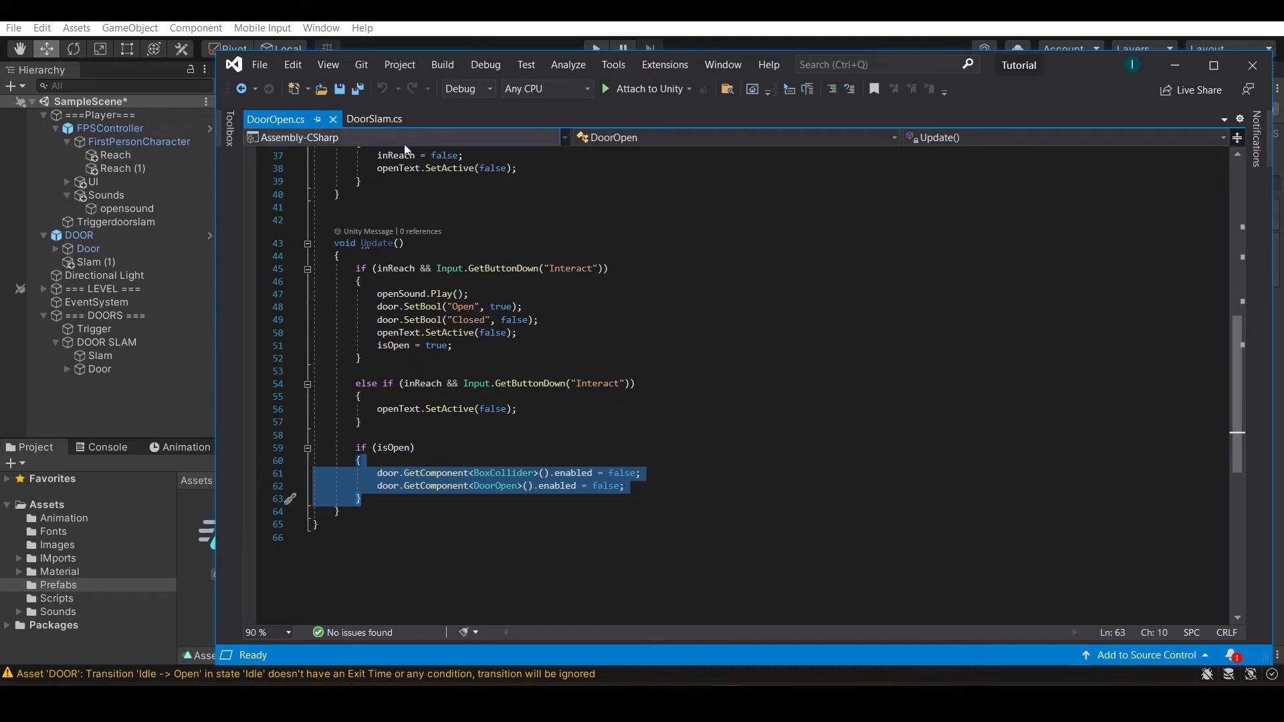
- Compare the trigger-enter tag checks in DoorSlam.cs and DoorOpen.cs with the tag of the Reach (1) object in Unity
left_click(374, 119)
scroll(439, 183, "up", 7)
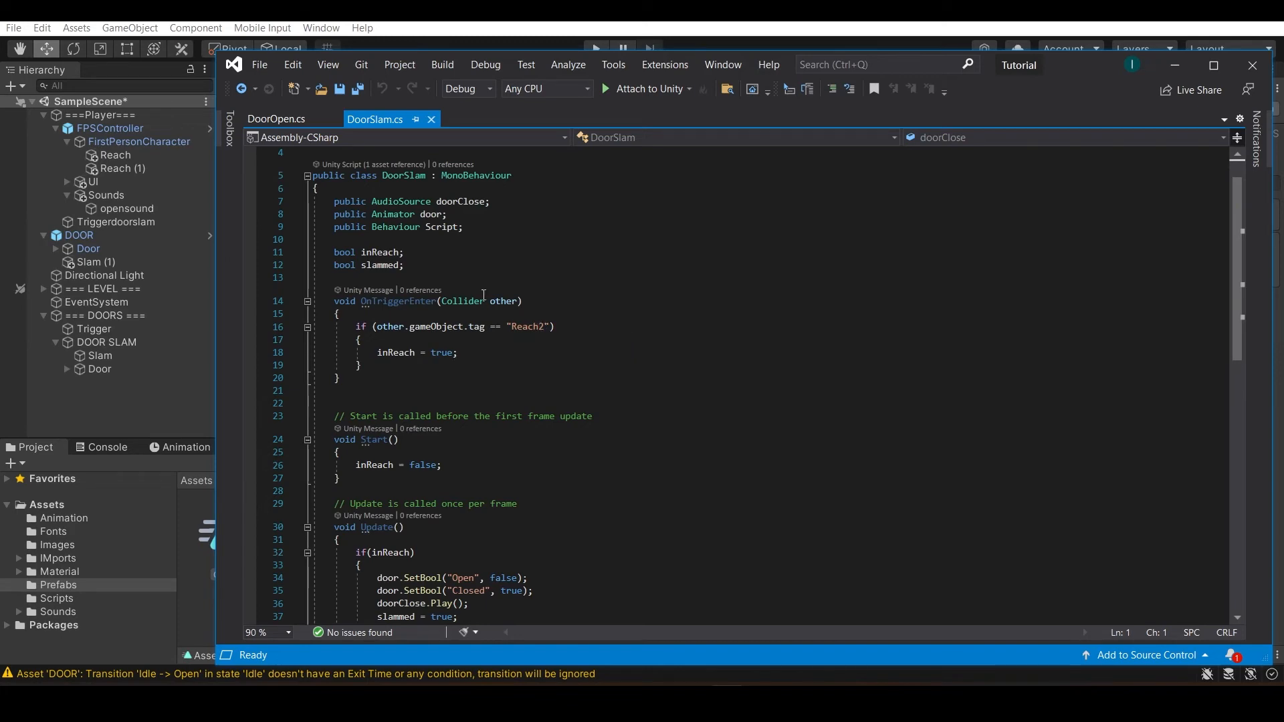
left_click(171, 168)
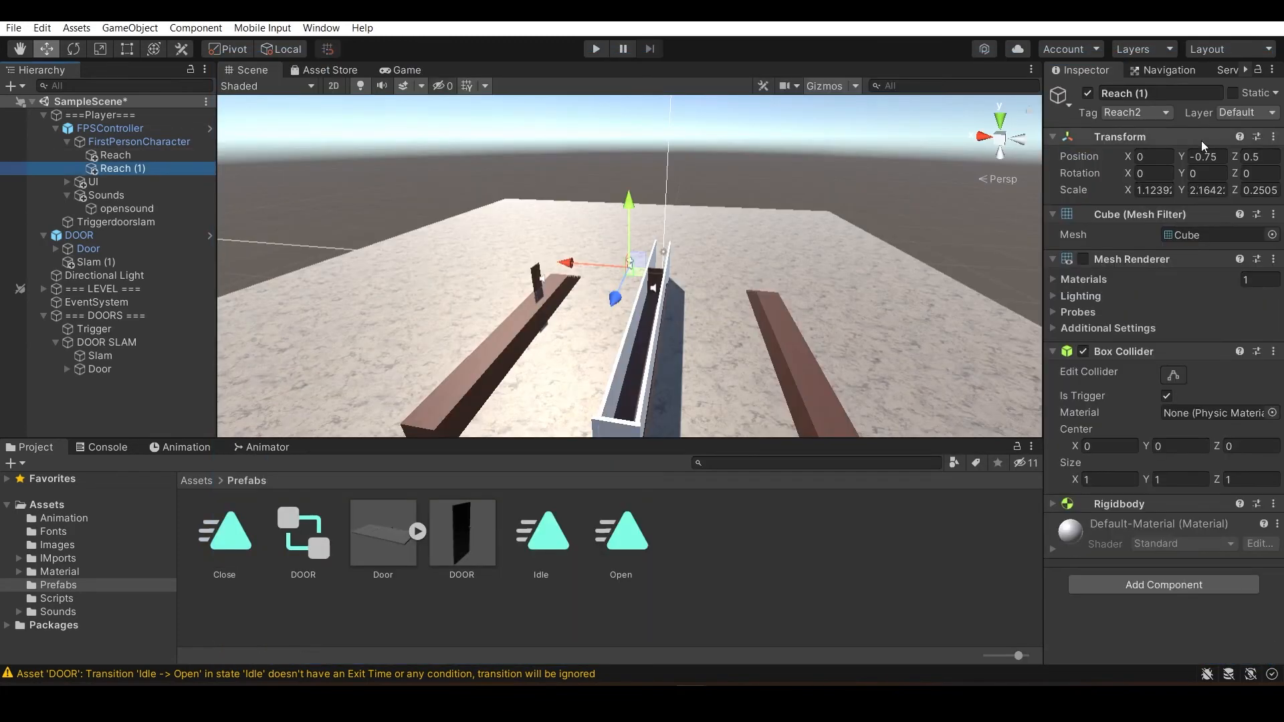
key("alt+Tab")
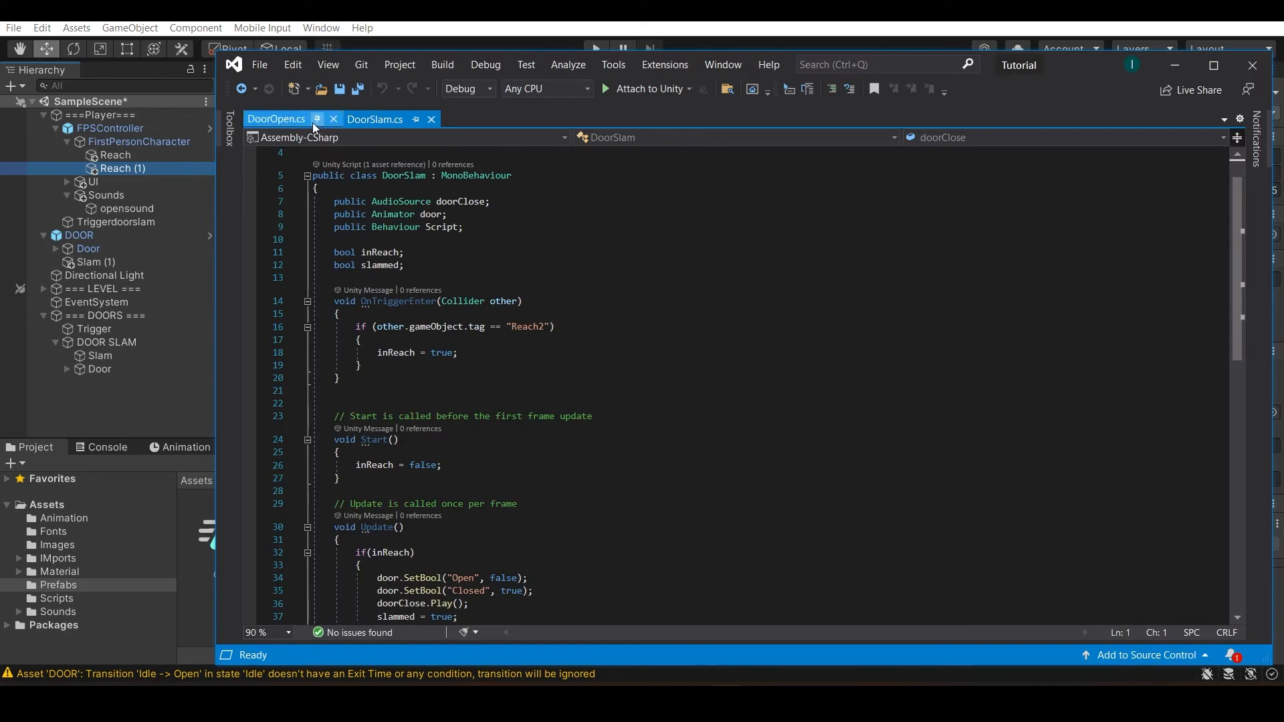
left_click(313, 124)
scroll(532, 311, "up", 10)
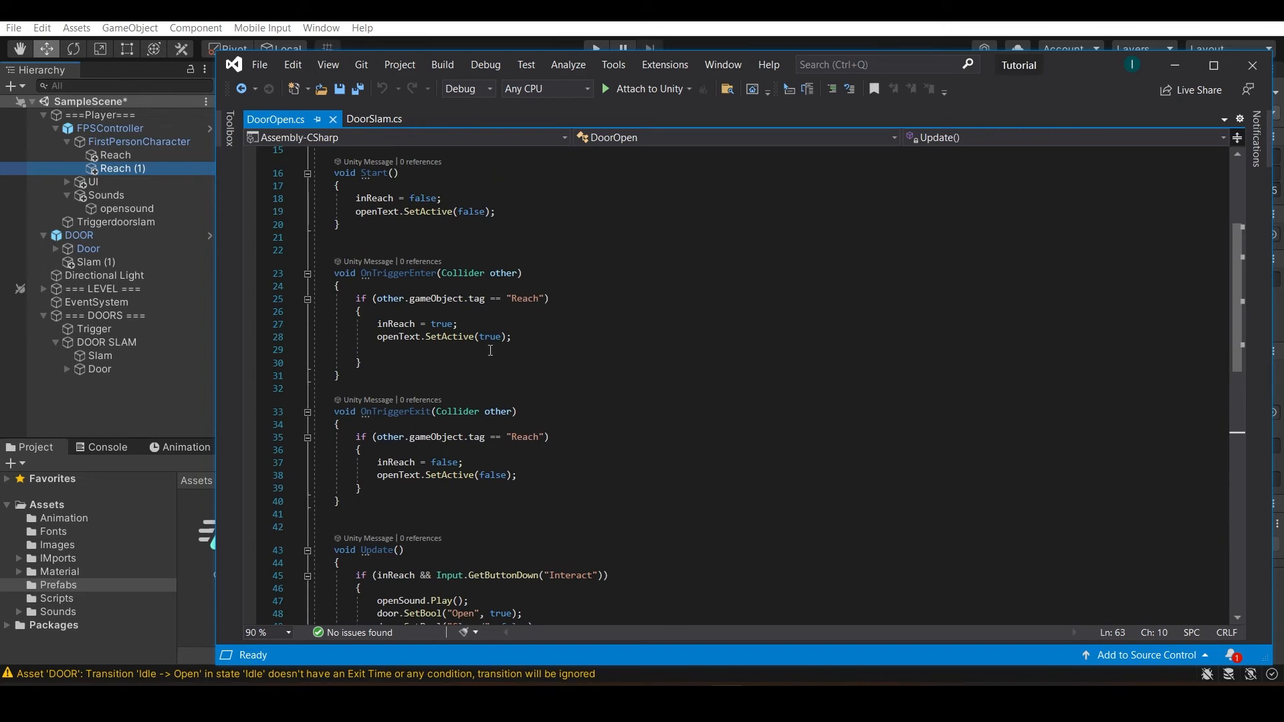
left_click(373, 120)
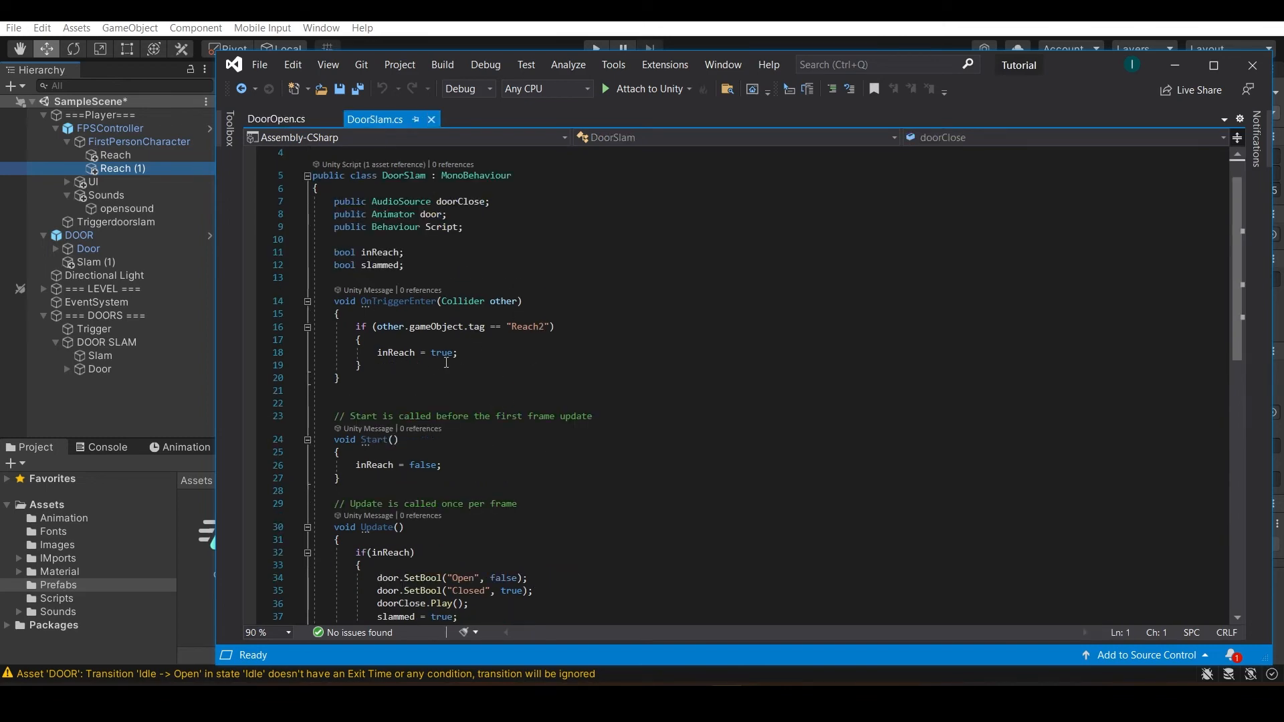
- Read the Update code in DoorSlam.cs, covering the SetBool calls, the slam sound and the block that disables the script and collider
scroll(487, 358, "down", 4)
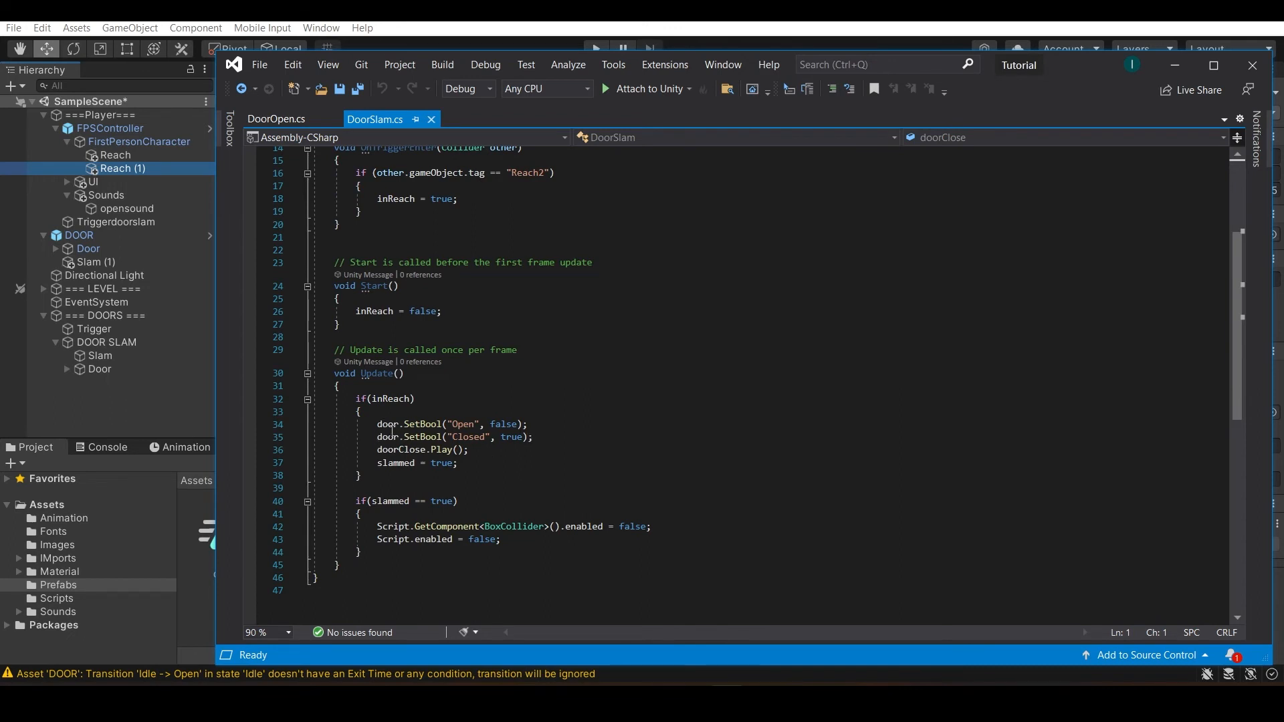
left_click_drag(539, 436, 313, 437)
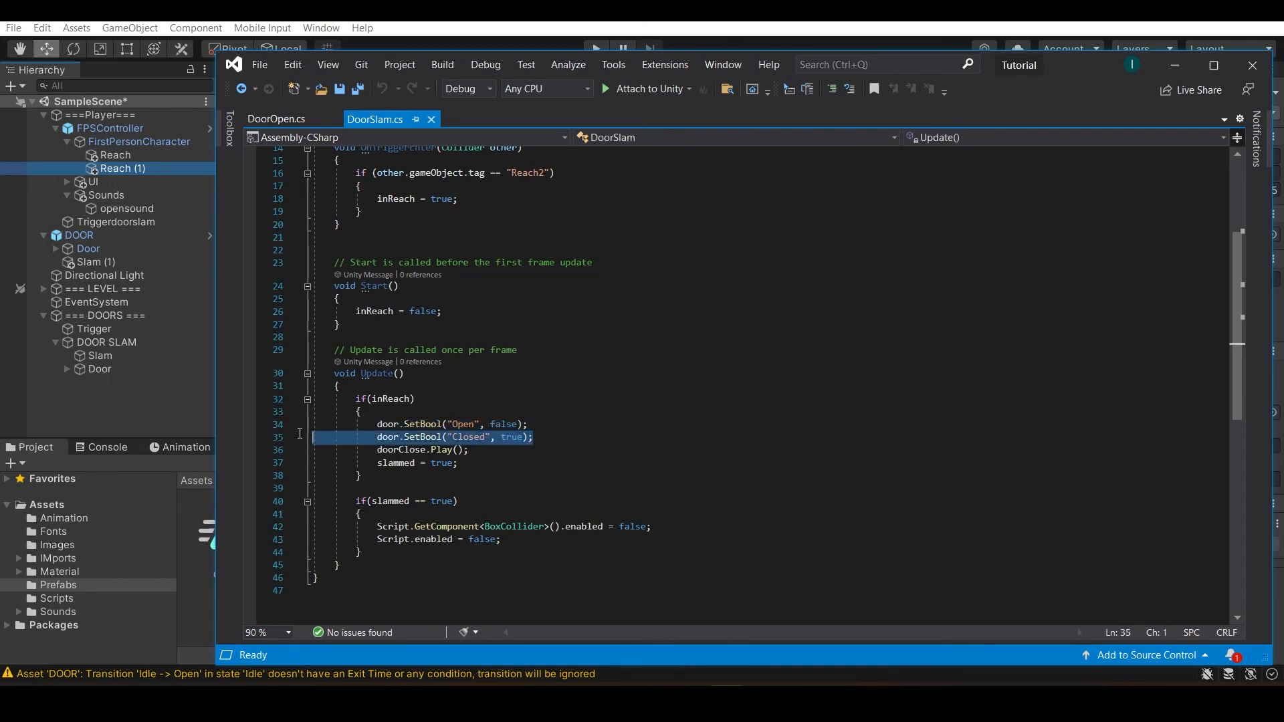
left_click(487, 458)
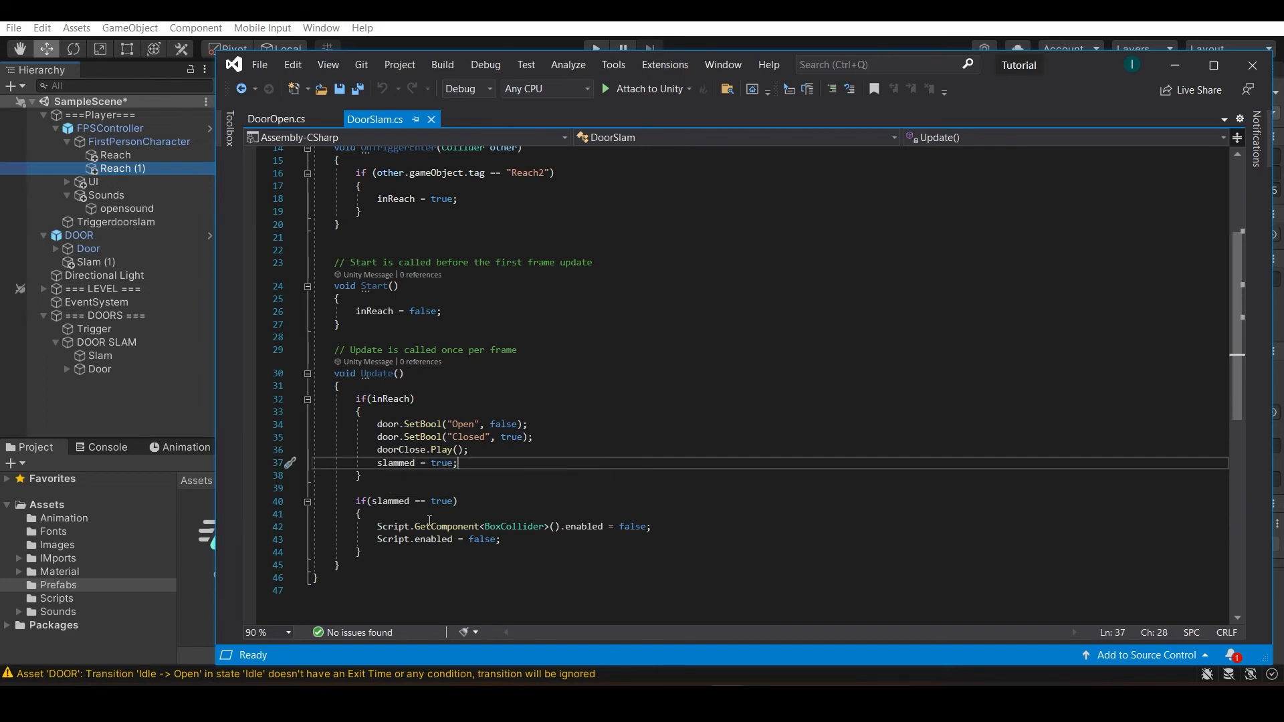
left_click_drag(315, 526, 509, 546)
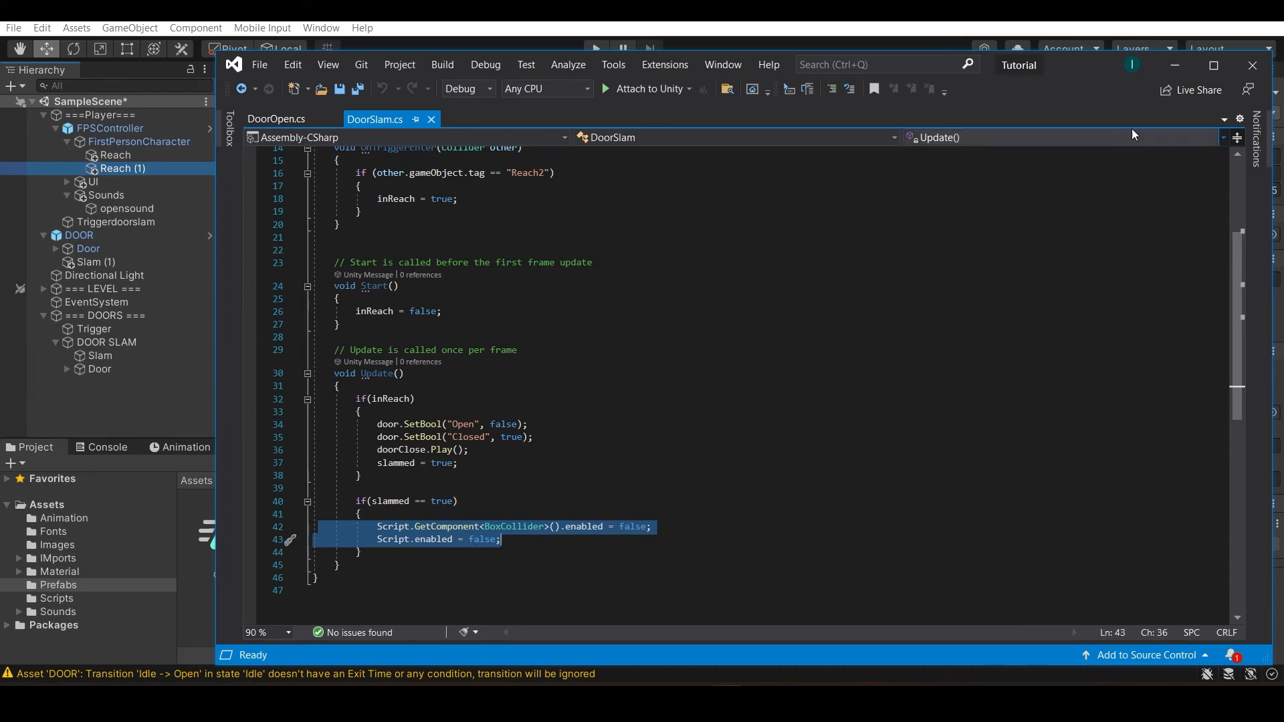
- Play the scene in Unity, climb the stairs, open the door with Interact and walk through it to test the slam trigger
left_click(1170, 75)
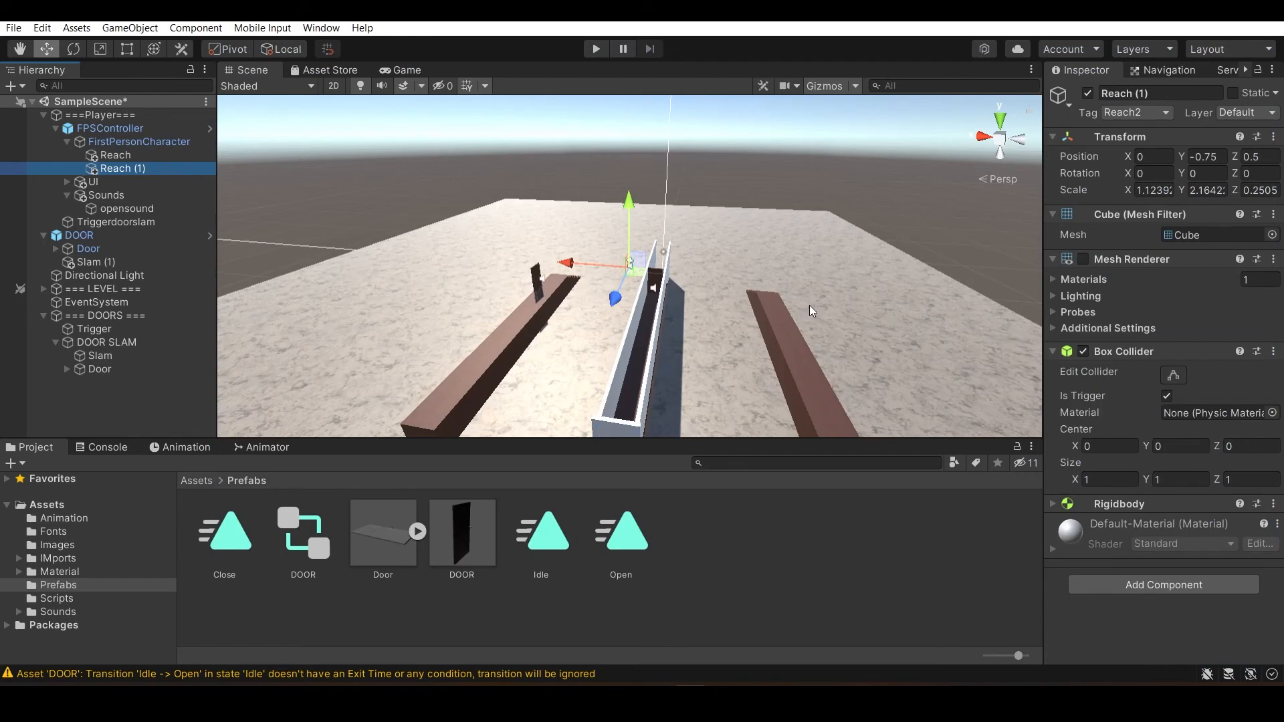
scroll(809, 305, "up", 10)
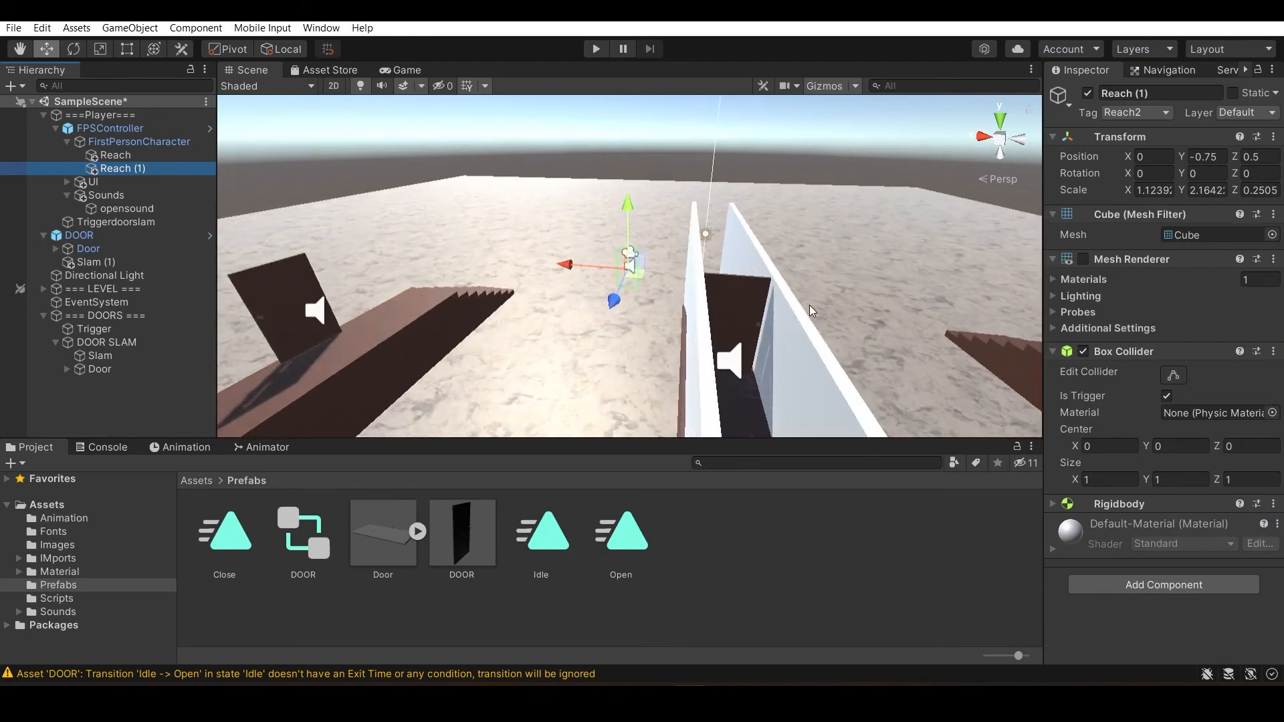
scroll(805, 303, "up", 3)
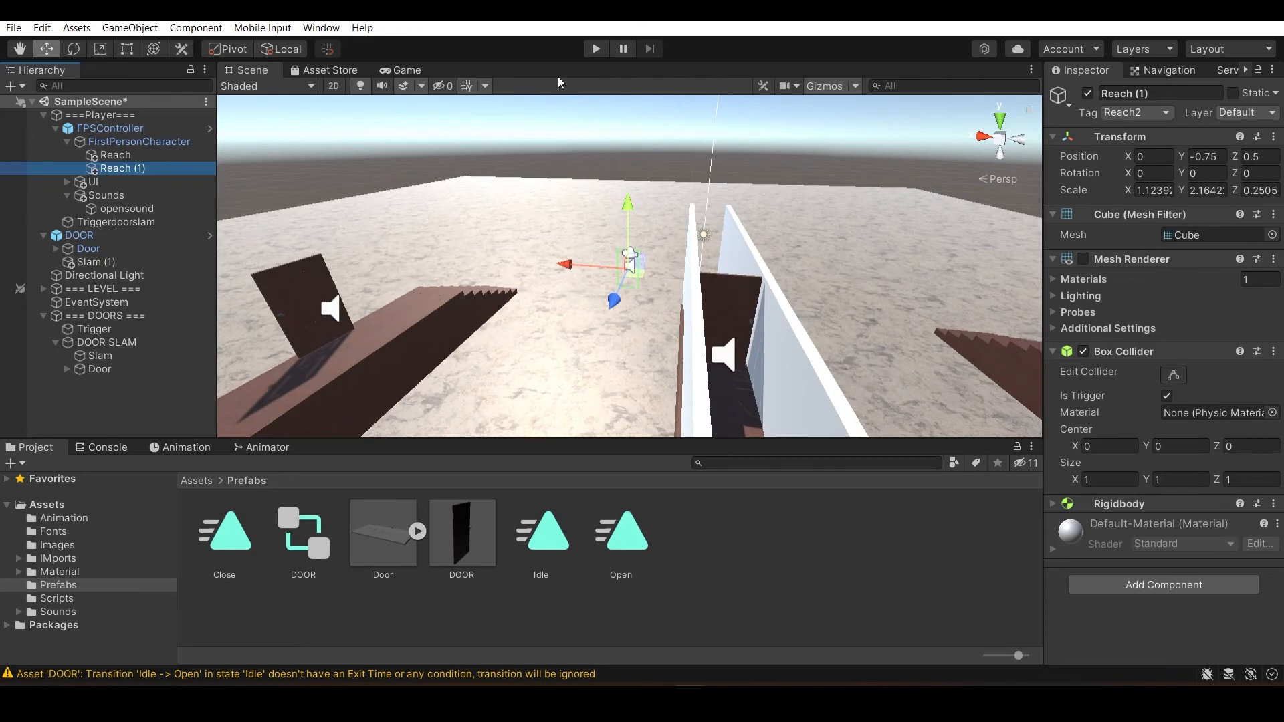
left_click(595, 49)
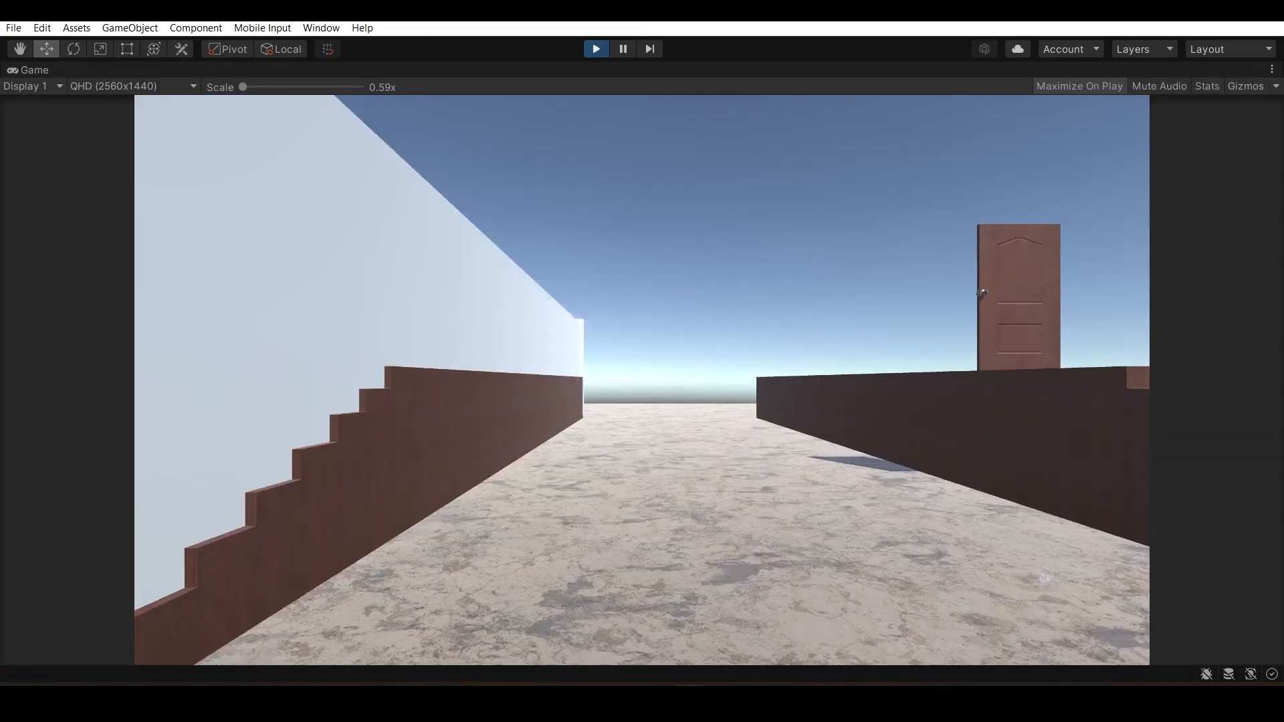
key("w")
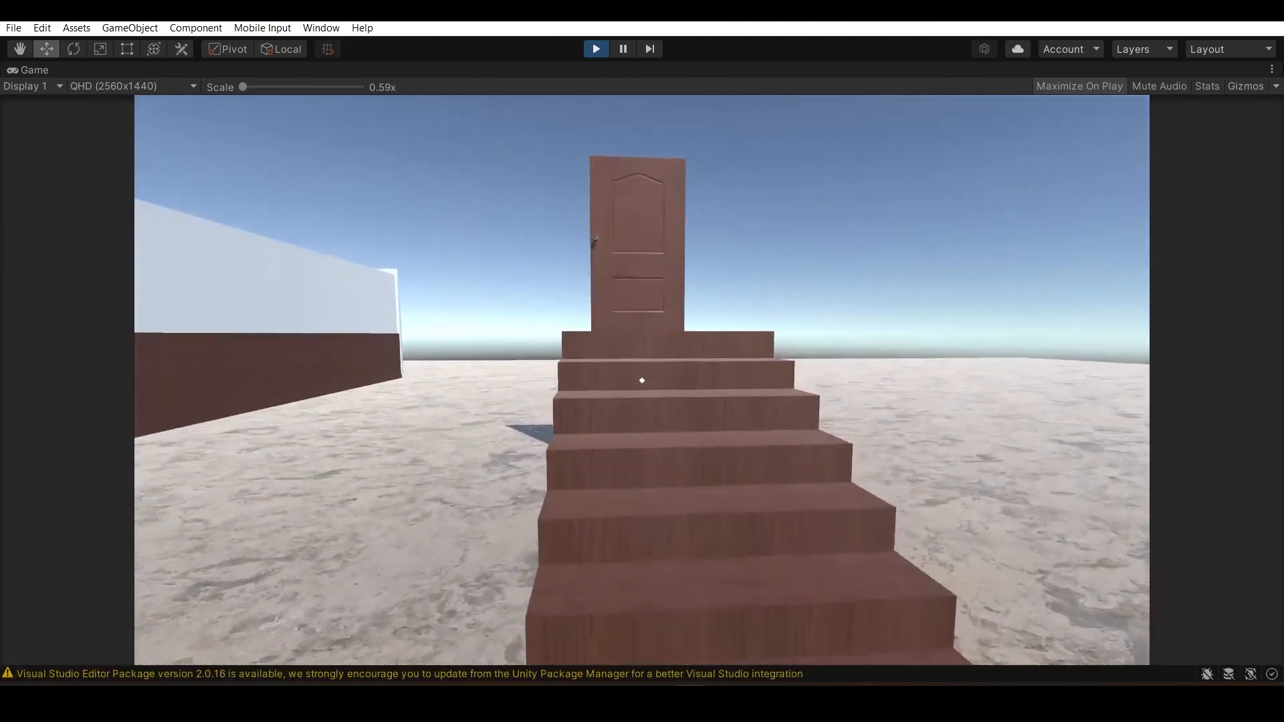
key("w")
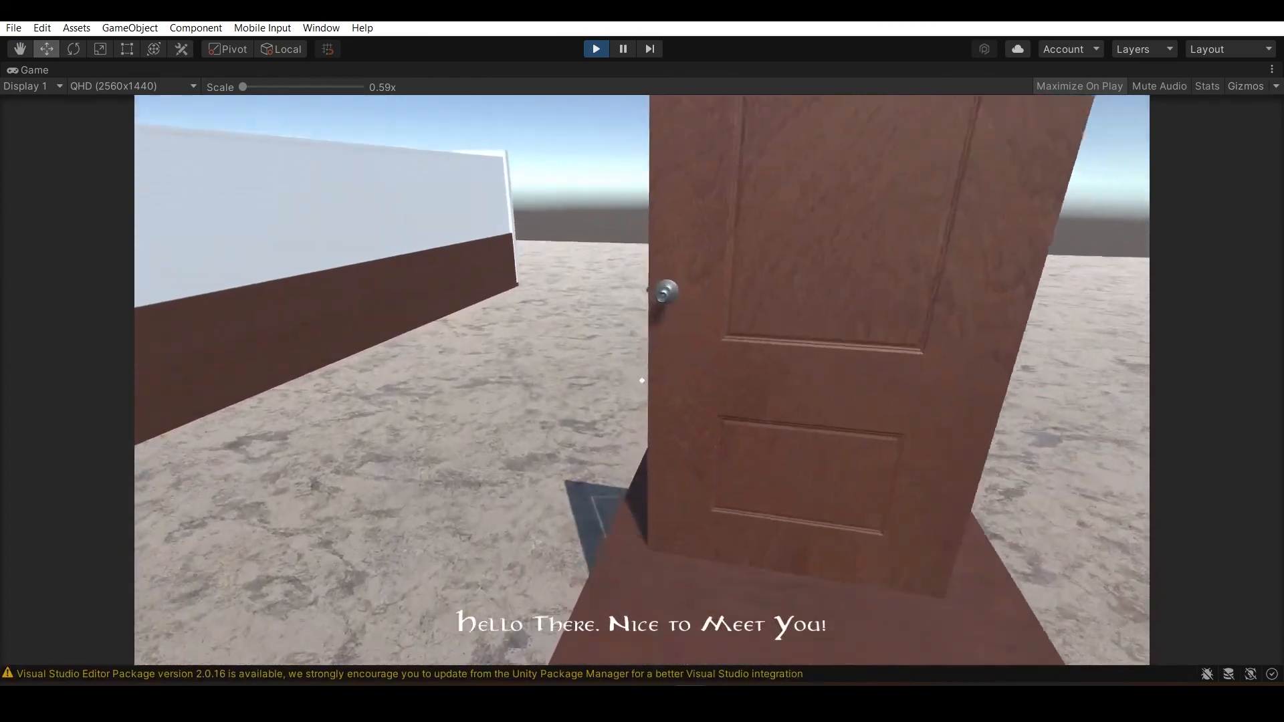
key("e")
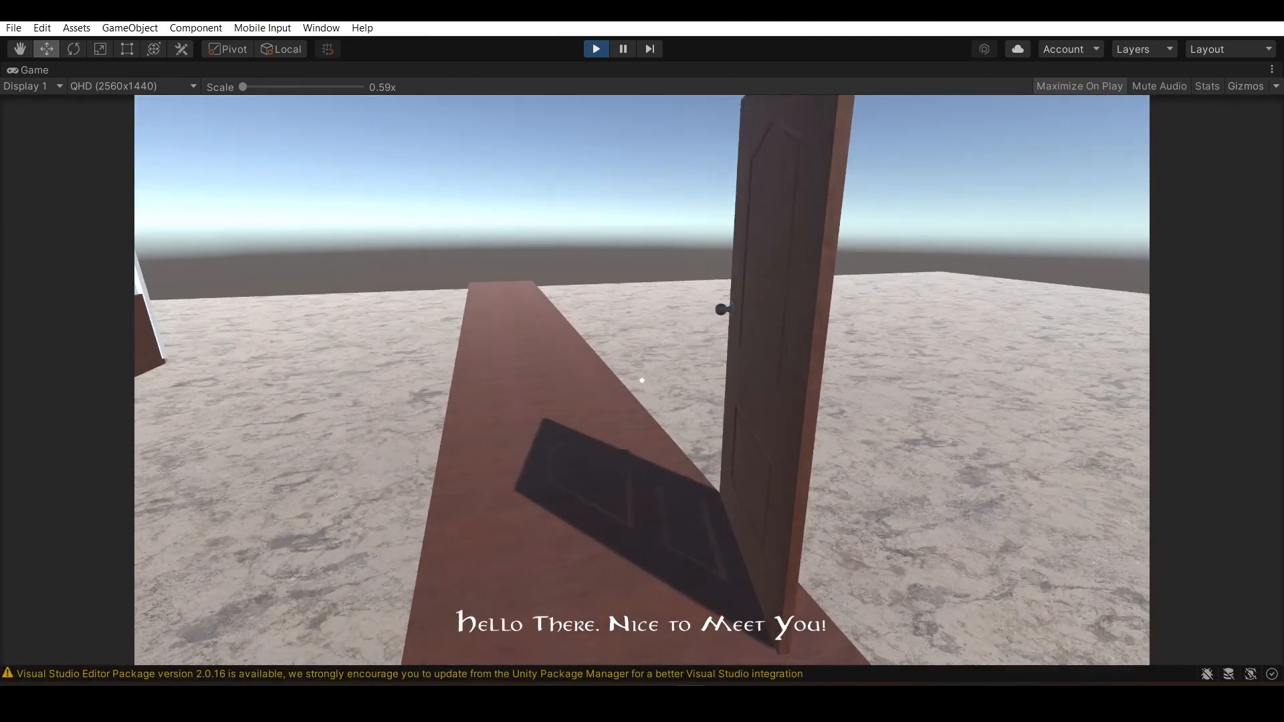
key("w")
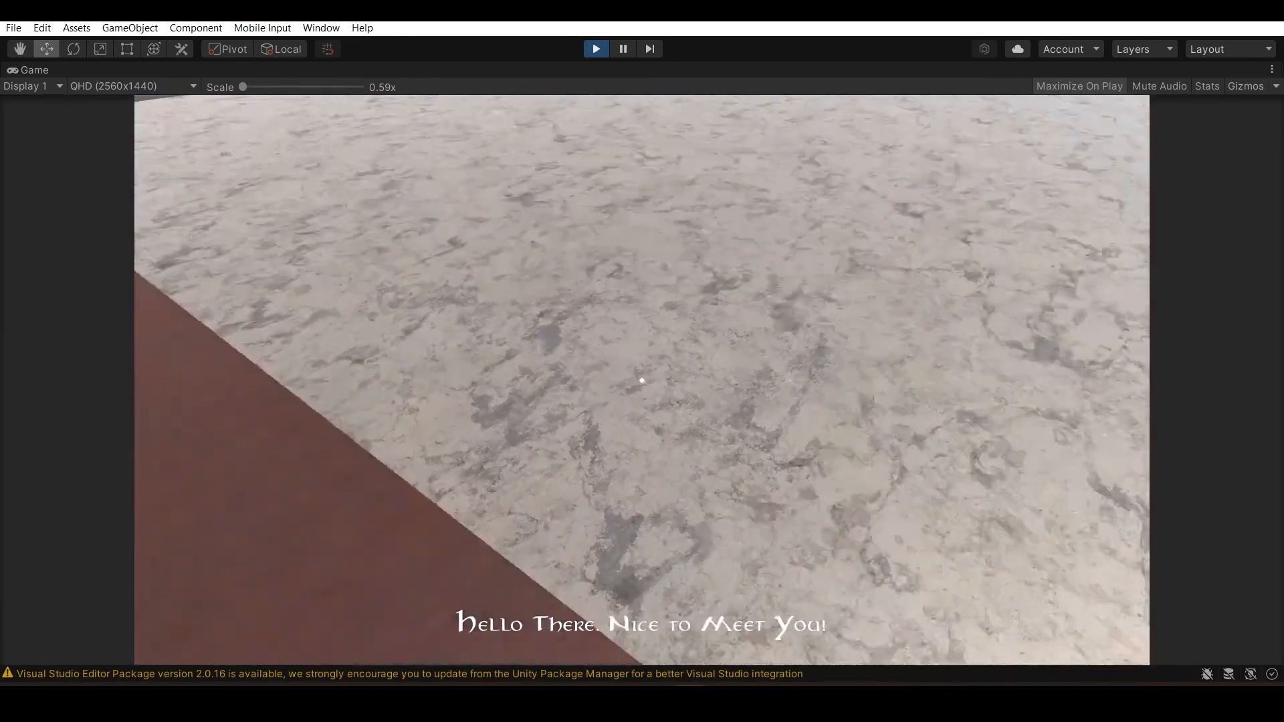
key("s")
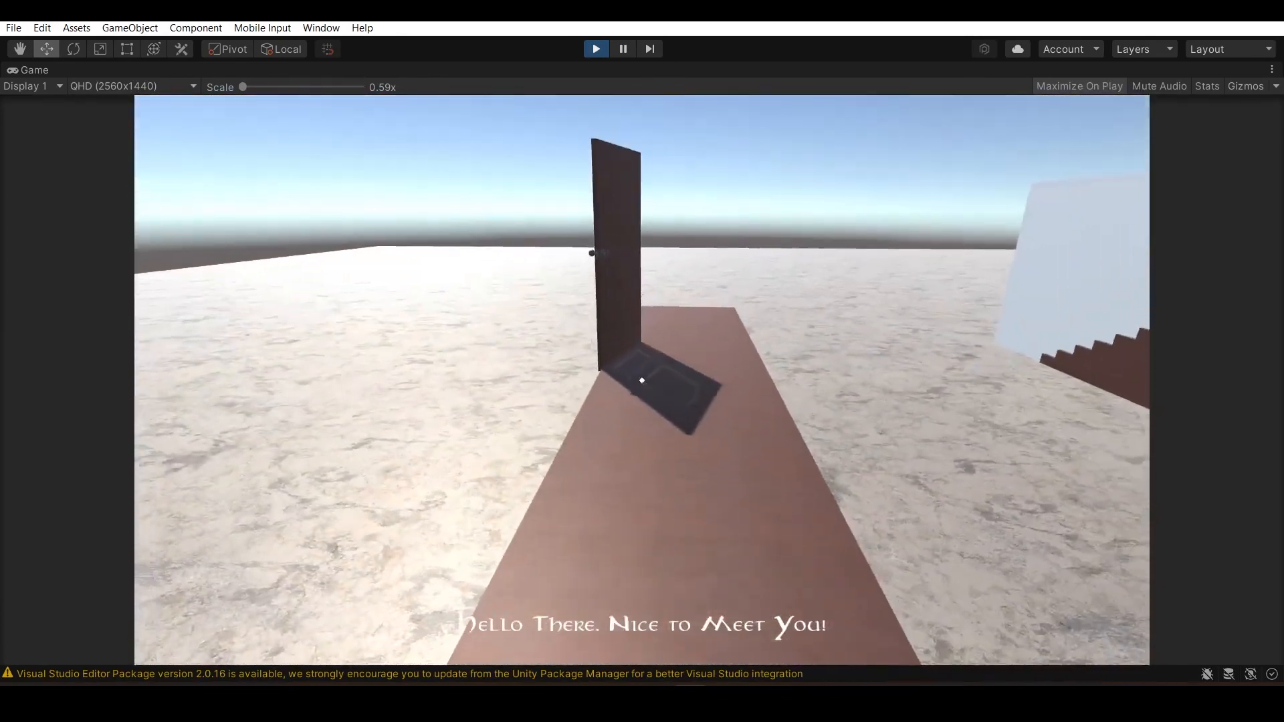
key("s")
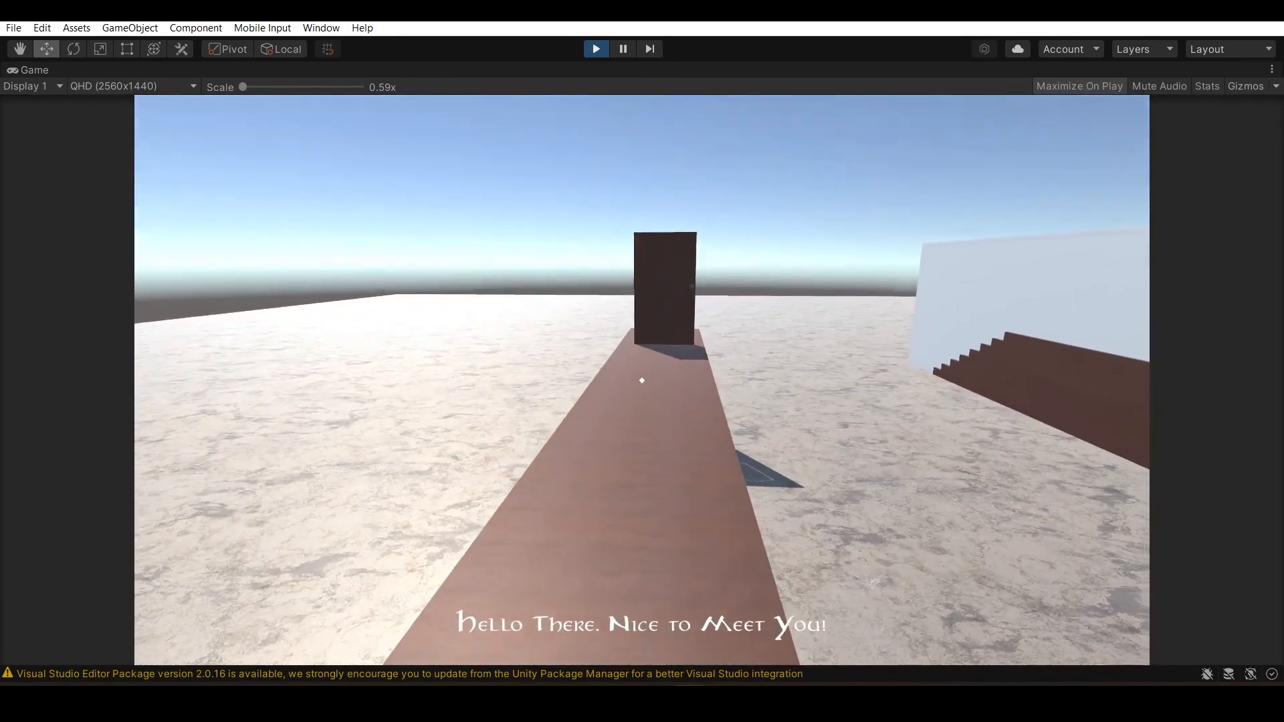
key("s")
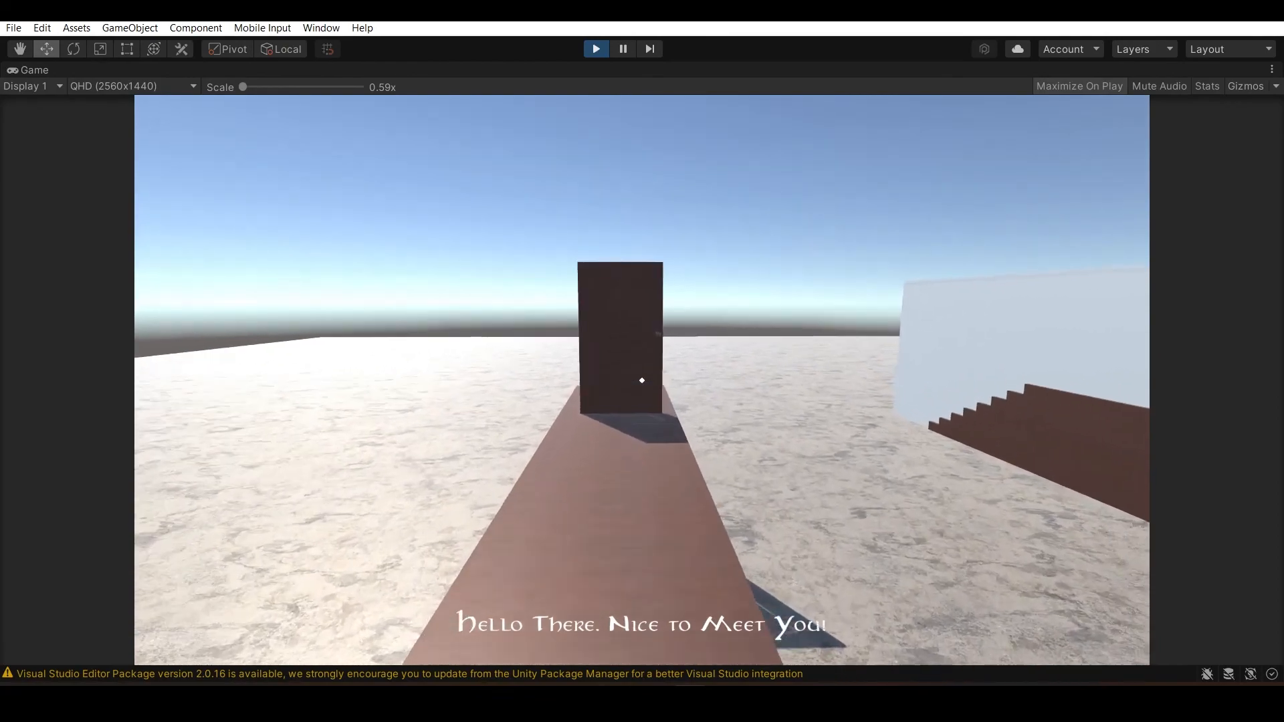